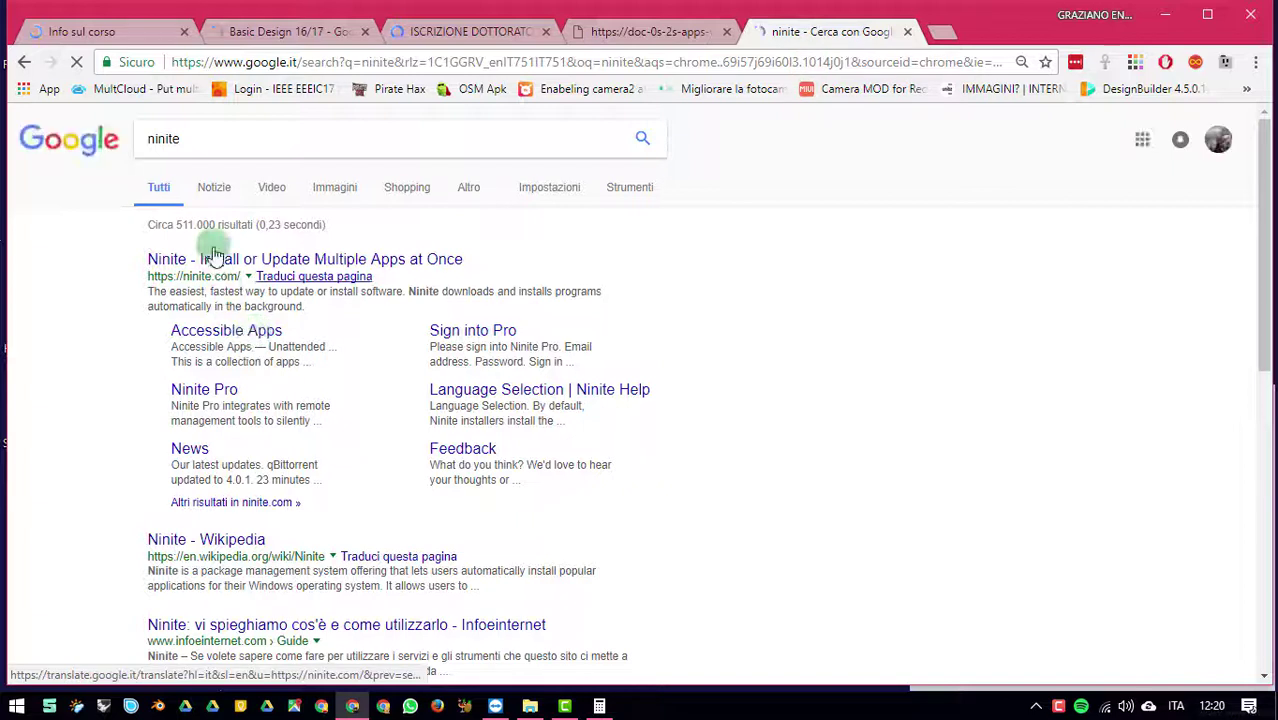
Open the Ninite website from the search results and dismiss the browser notifications covering the page
{"action": "left_click", "coordinate": [210, 260]}
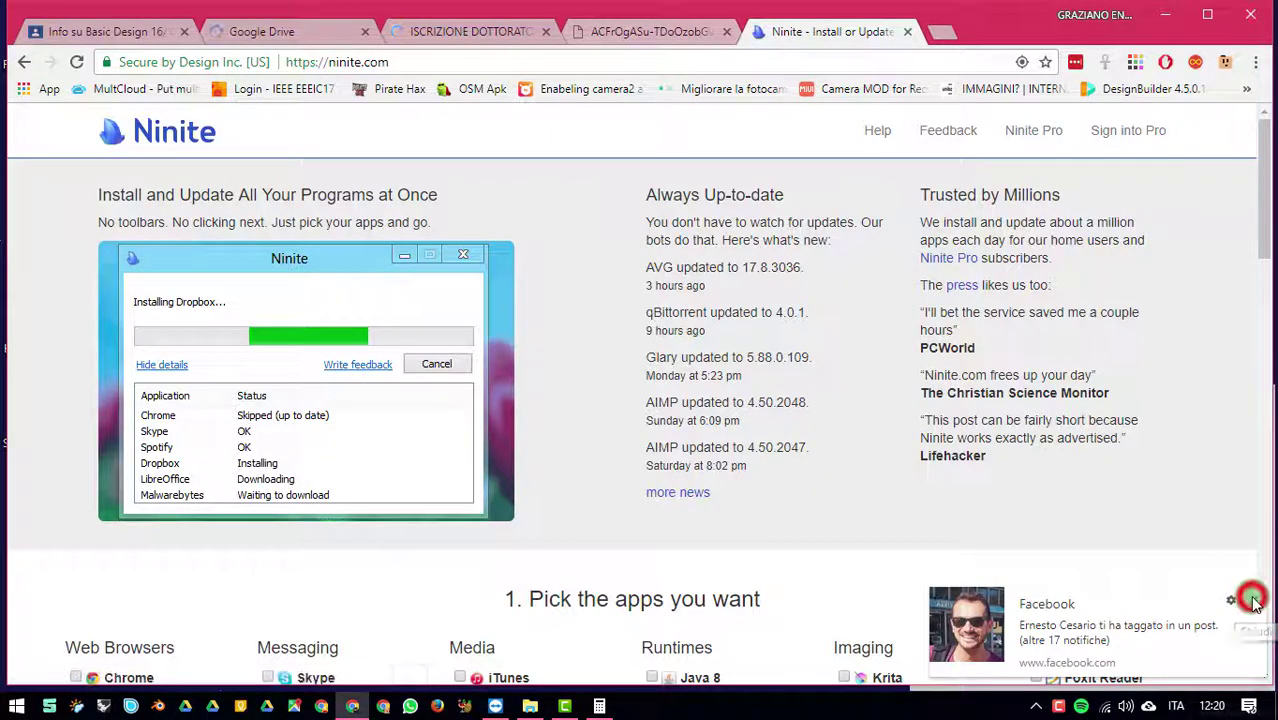
{"action": "left_click", "coordinate": [1253, 600]}
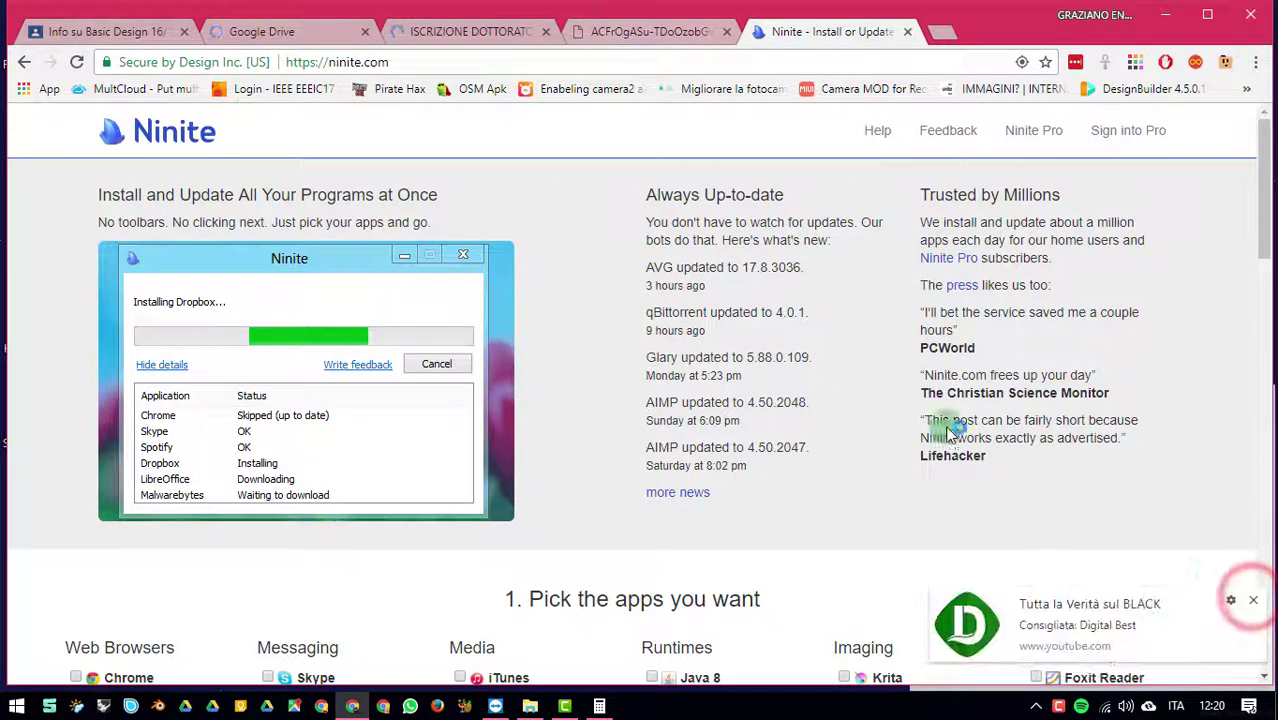
{"action": "left_click", "coordinate": [1253, 614]}
{"action": "left_click", "coordinate": [1255, 616]}
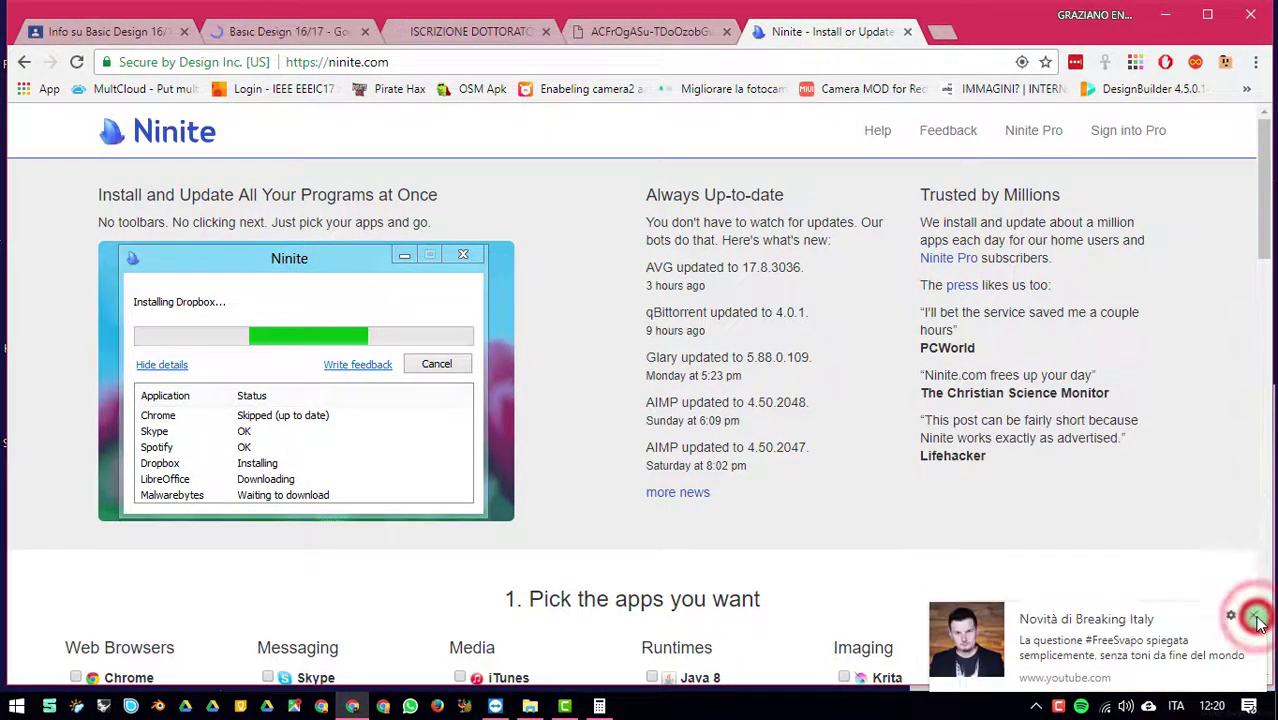
{"action": "left_click", "coordinate": [1255, 616]}
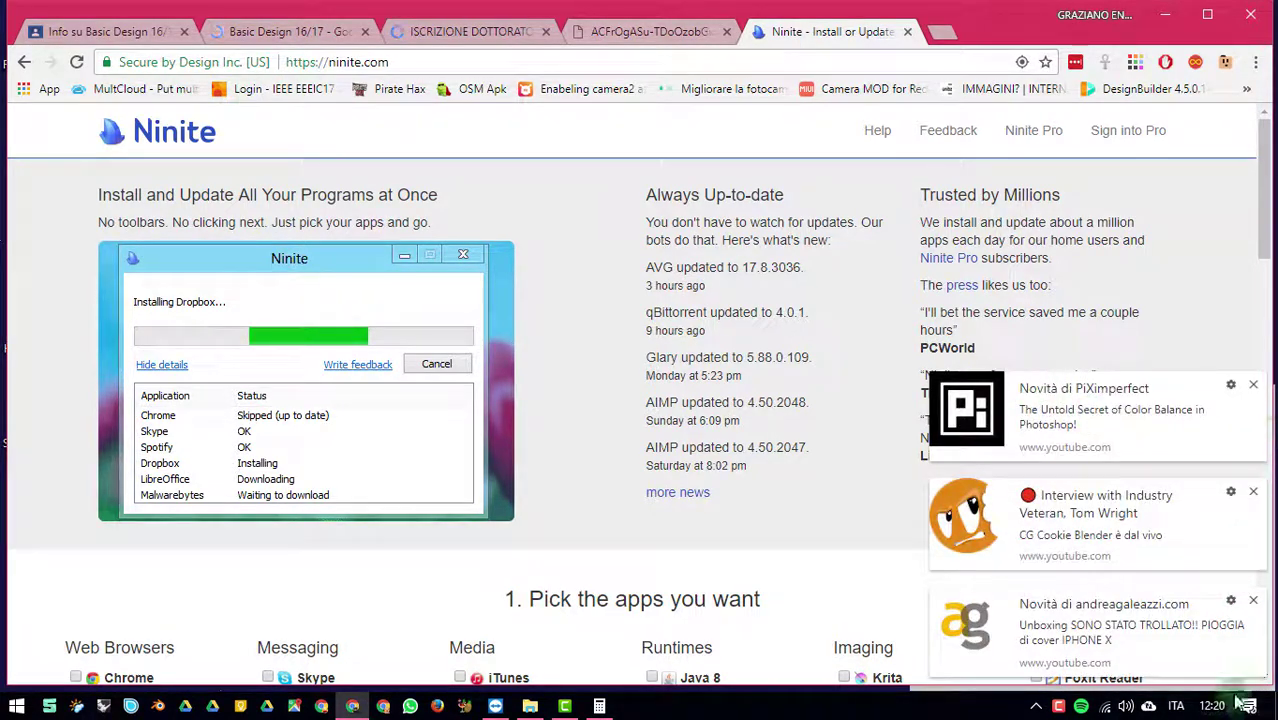
{"action": "left_click", "coordinate": [1253, 600]}
{"action": "left_click", "coordinate": [1253, 600]}
{"action": "left_click", "coordinate": [1253, 600]}
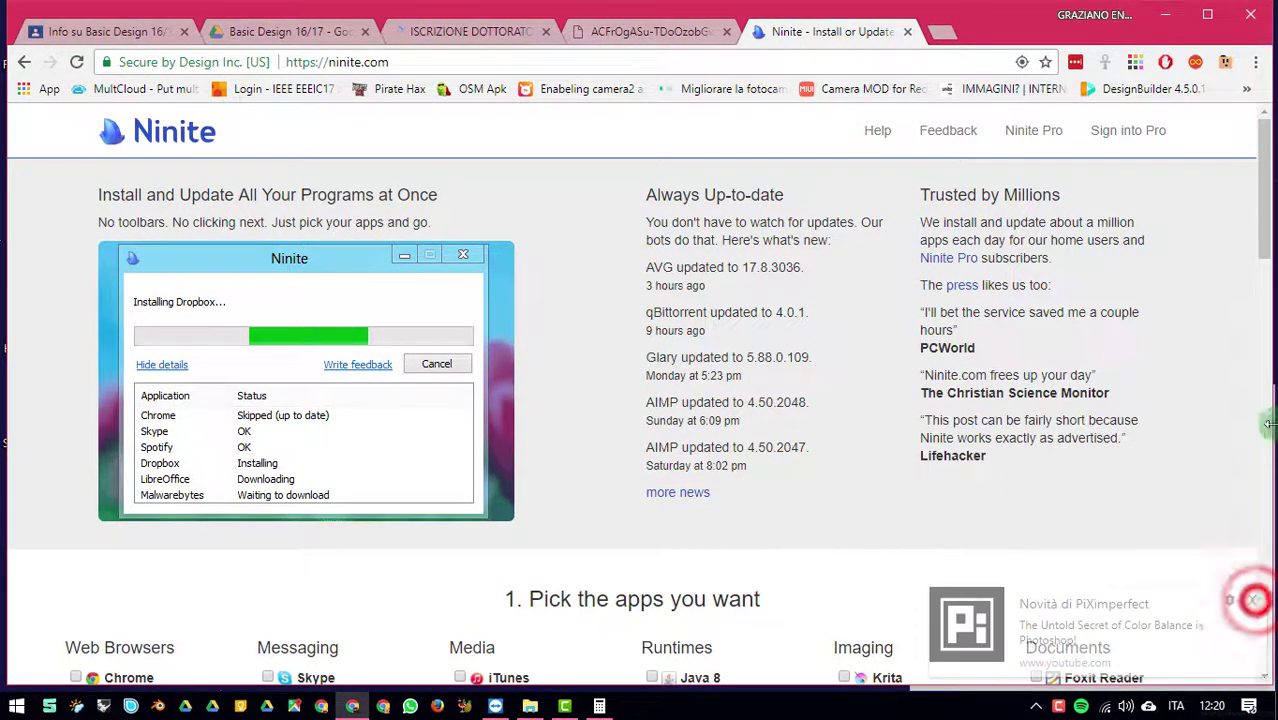
{"action": "left_click_drag", "start_coordinate": [1266, 214], "coordinate": [1266, 262]}
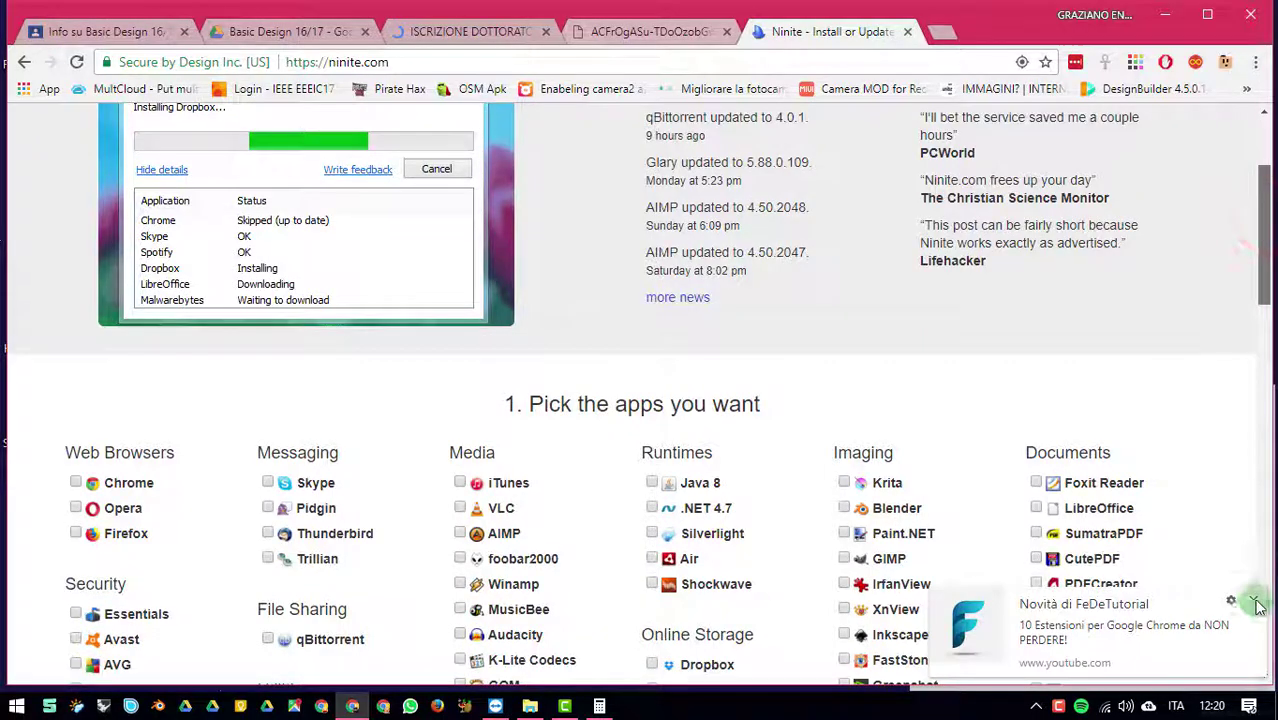
{"action": "left_click", "coordinate": [1255, 601]}
Select CutePDF in Ninite's app list and request its custom installer, cancelling the save of the file
{"action": "scroll", "coordinate": [1258, 594], "scroll_direction": "down", "scroll_amount": 12}
{"action": "left_click_drag", "start_coordinate": [1264, 486], "coordinate": [1270, 265]}
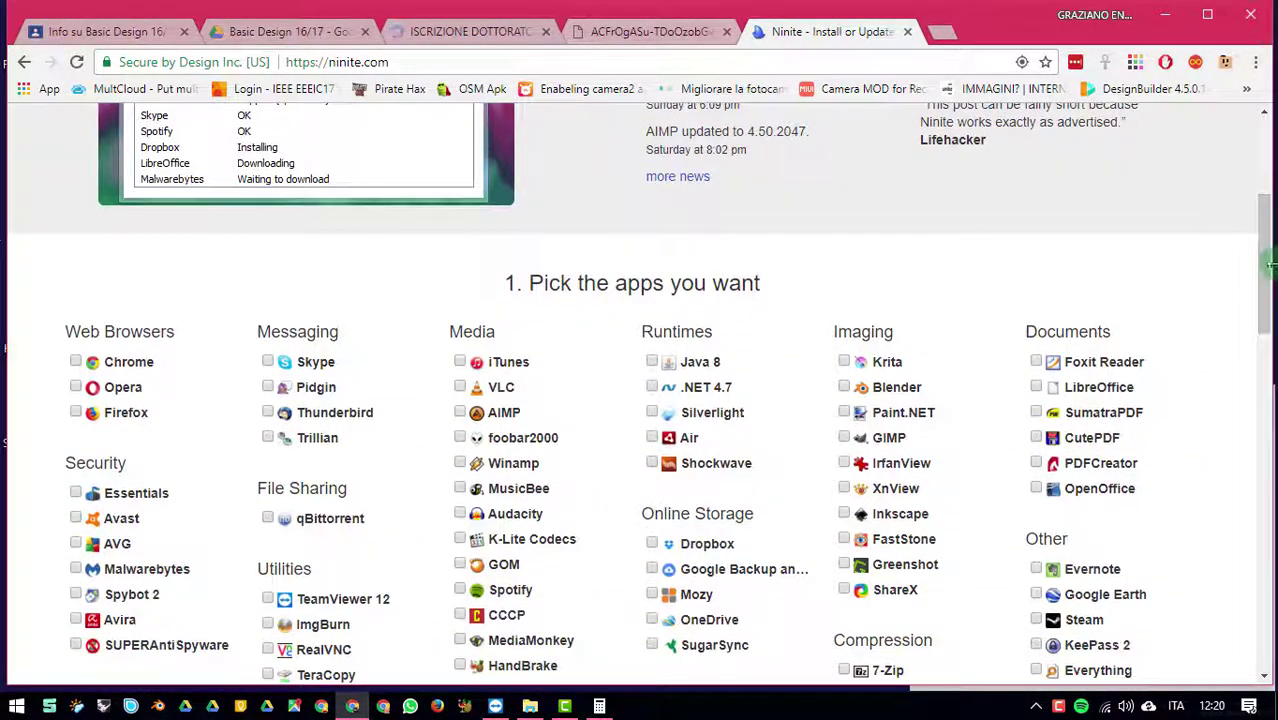
{"action": "left_click", "coordinate": [1037, 437]}
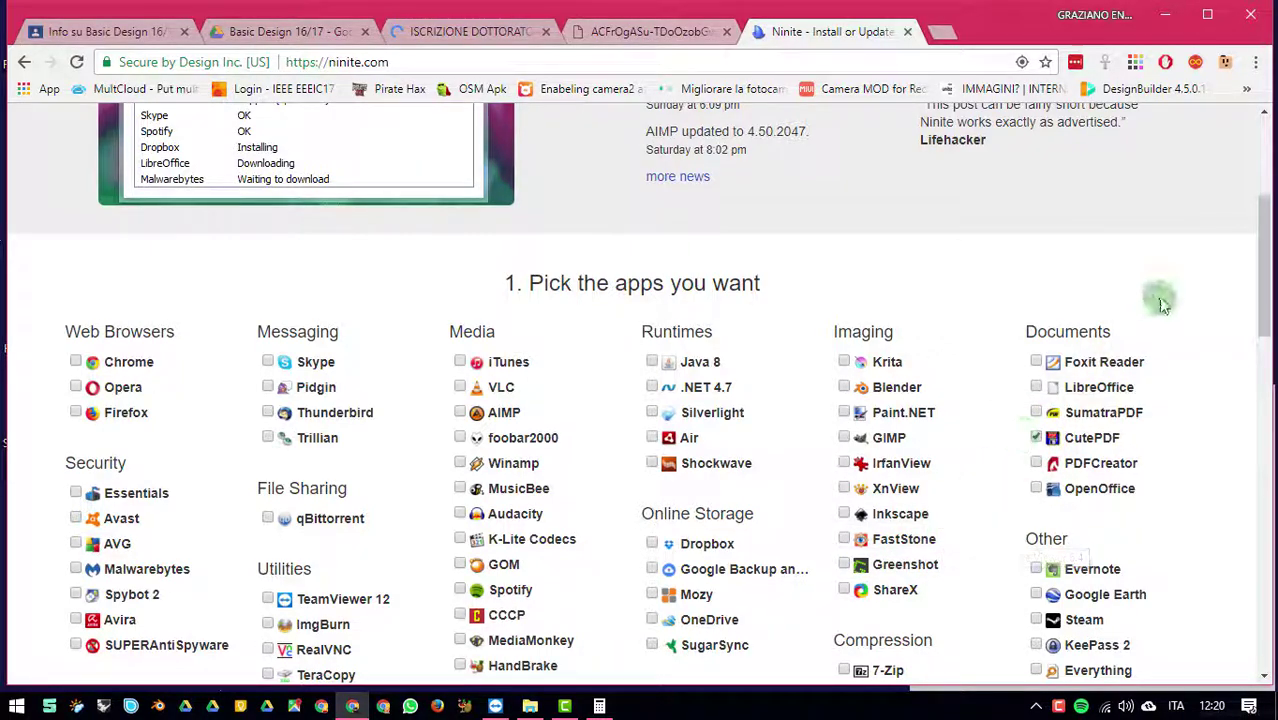
{"action": "scroll", "coordinate": [1258, 277], "scroll_direction": "down", "scroll_amount": 10}
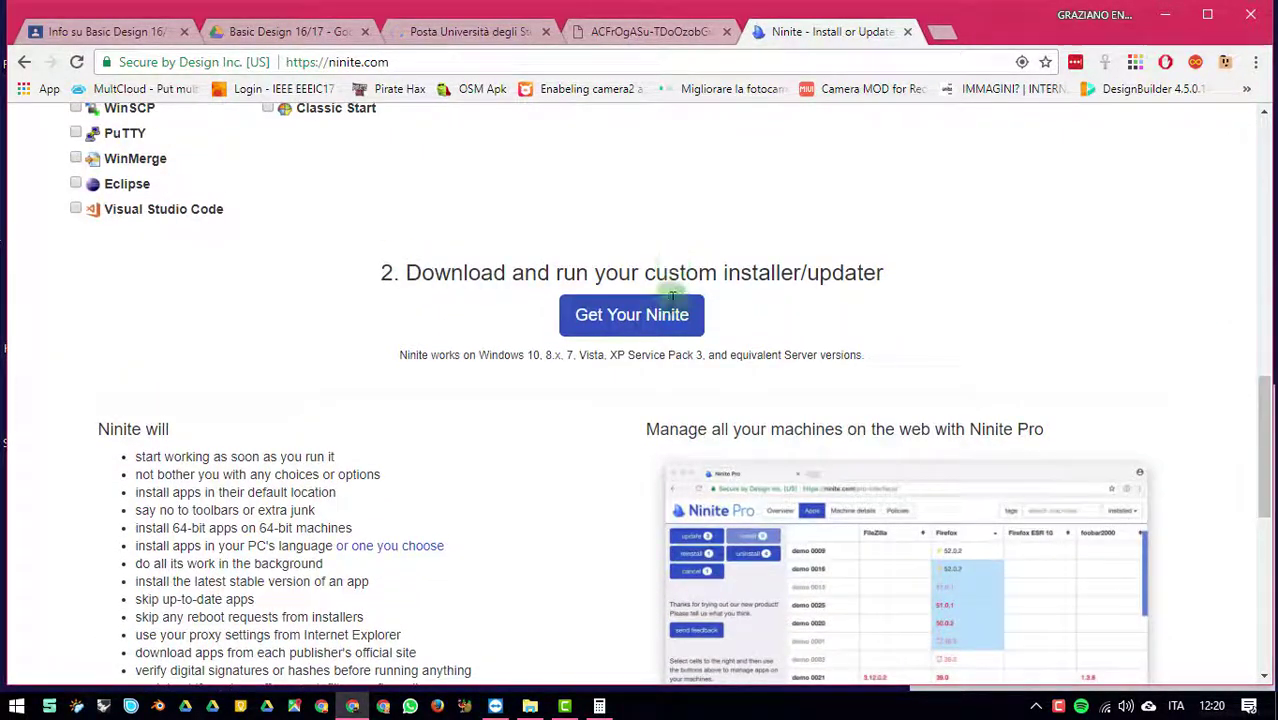
{"action": "left_click", "coordinate": [675, 318]}
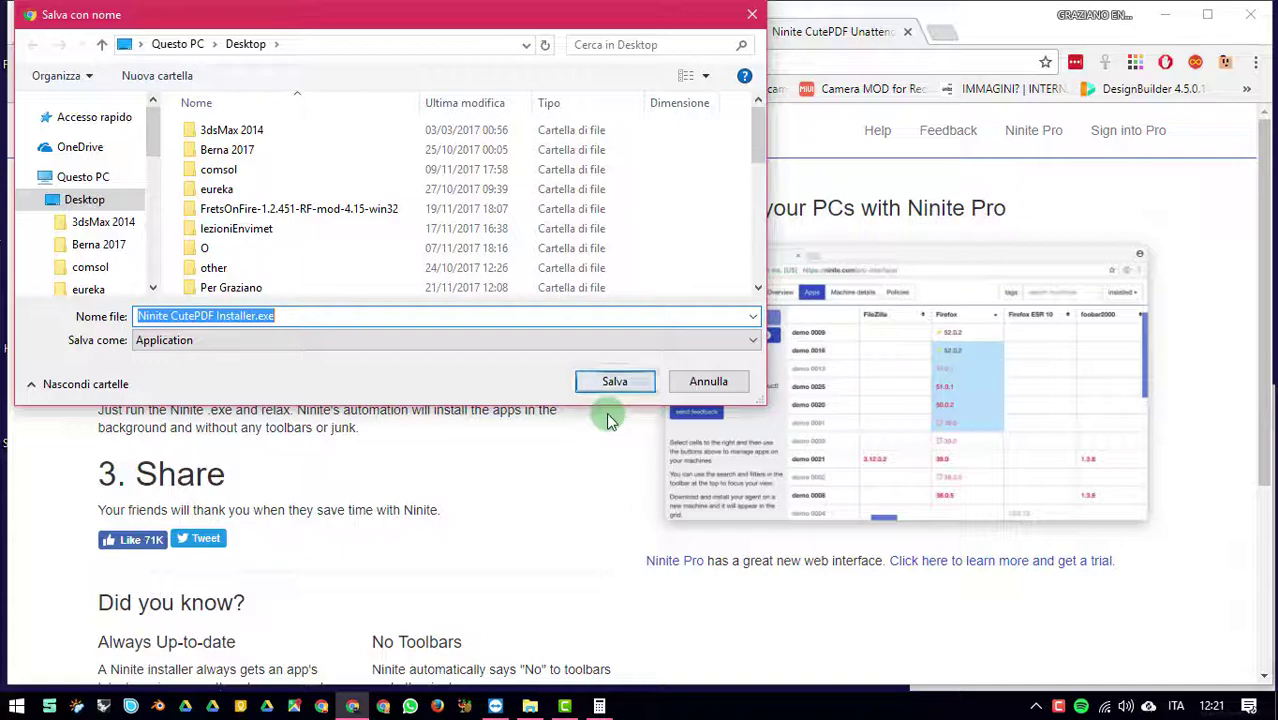
{"action": "left_click", "coordinate": [741, 380]}
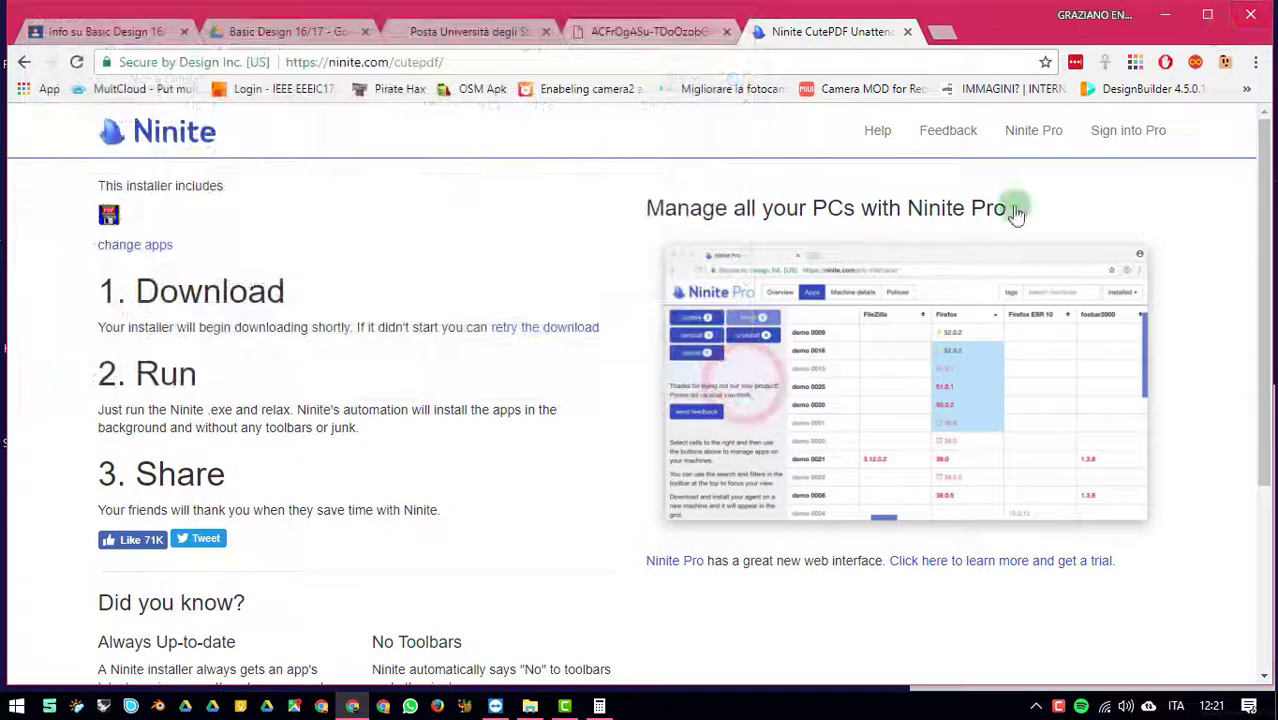
Show the desktop, dismiss the cloud sync status and switch to the remote session running LEONARDO
{"action": "key", "text": "super+d"}
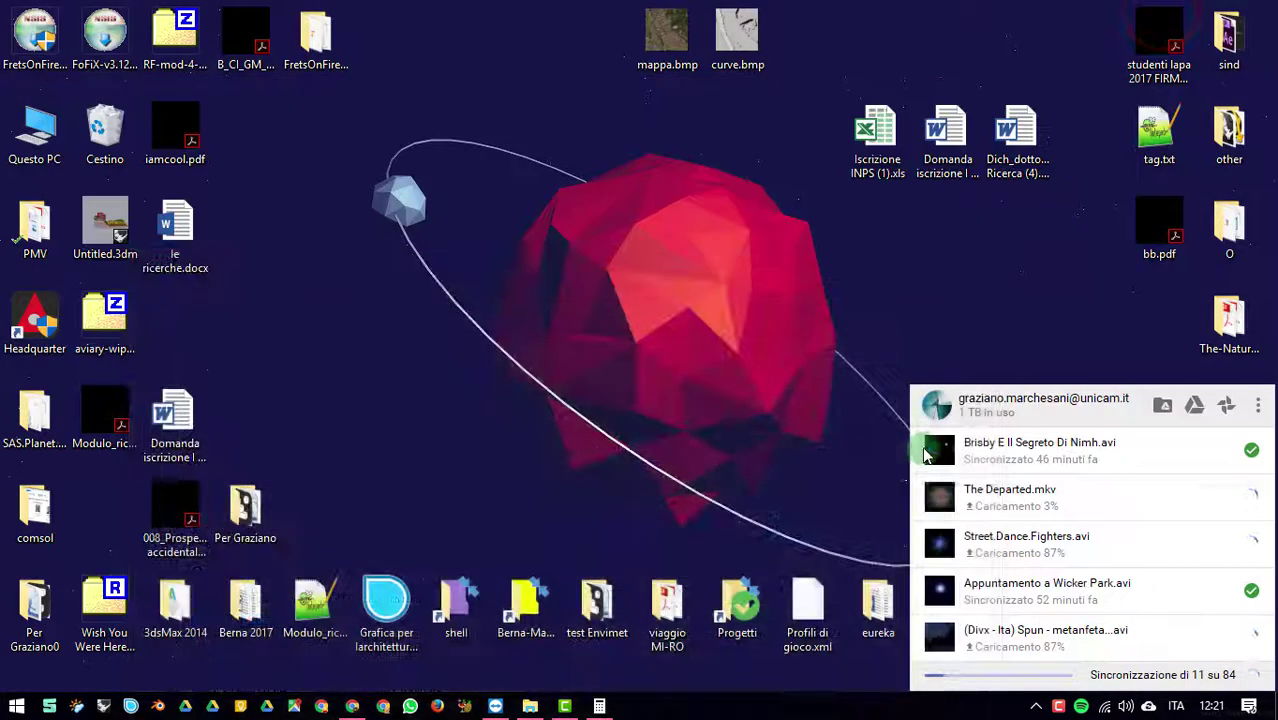
{"action": "left_click", "coordinate": [1084, 317]}
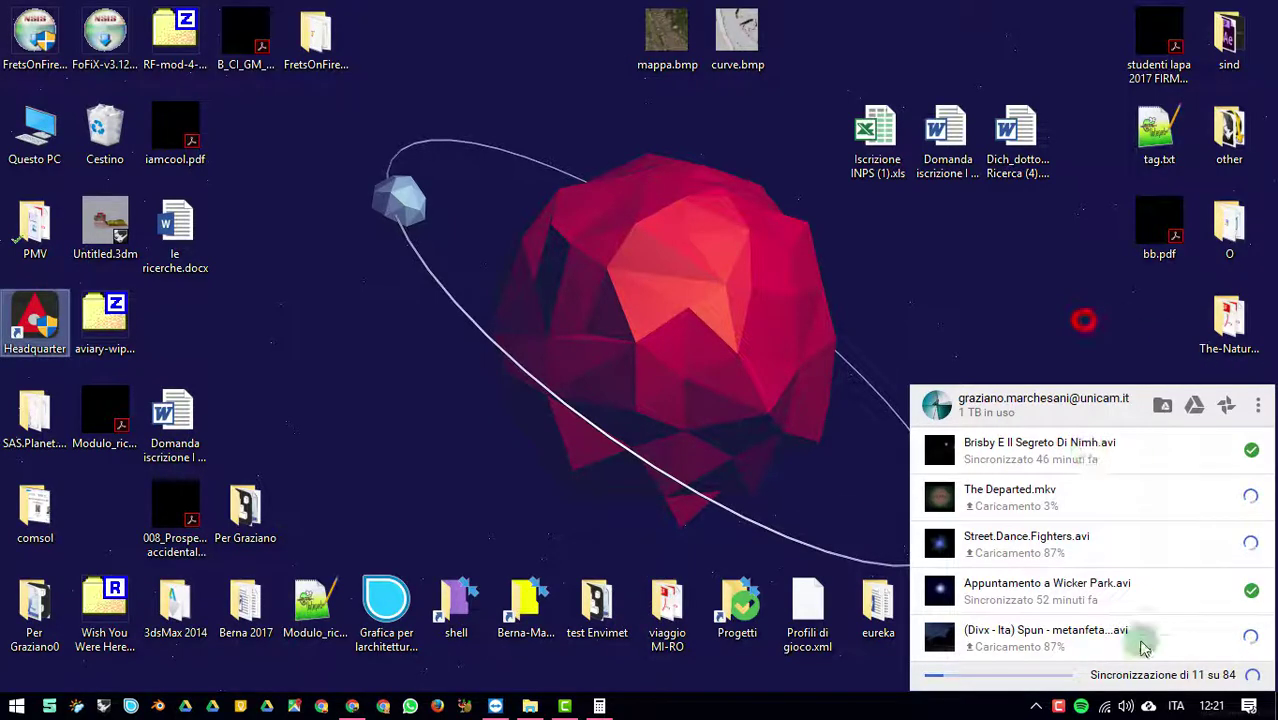
{"action": "left_click", "coordinate": [1146, 704]}
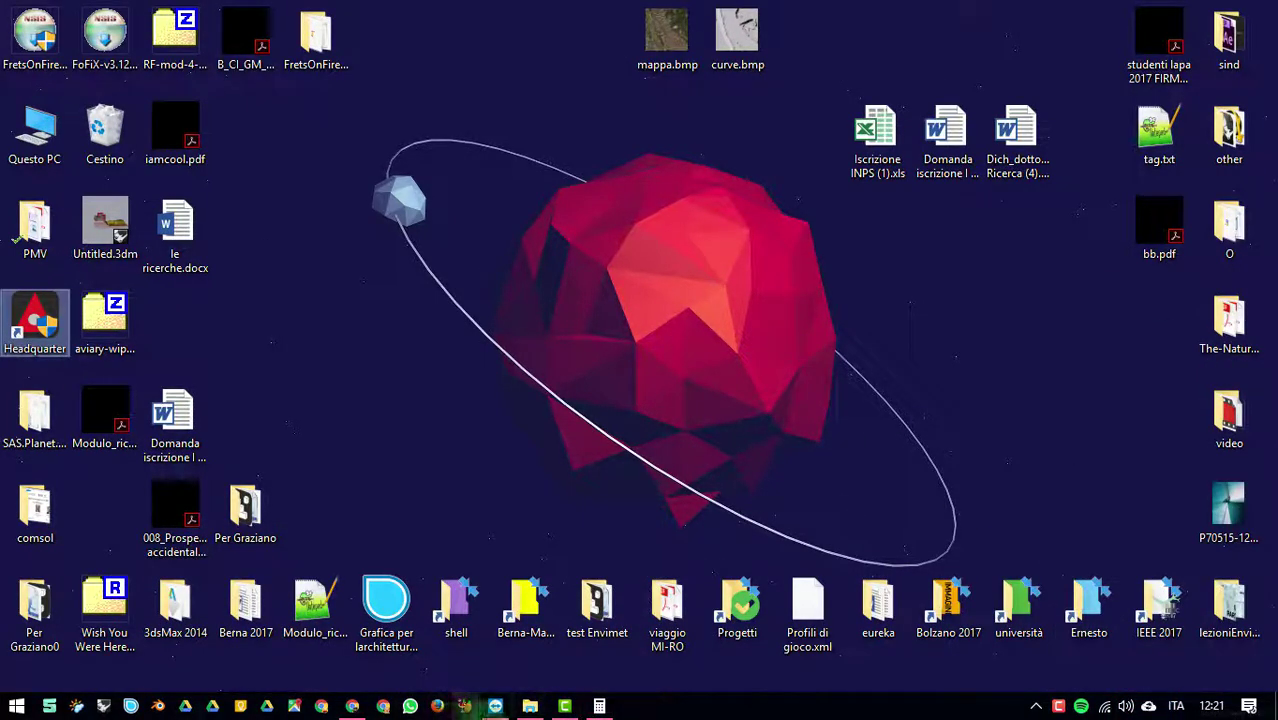
{"action": "left_click", "coordinate": [464, 706]}
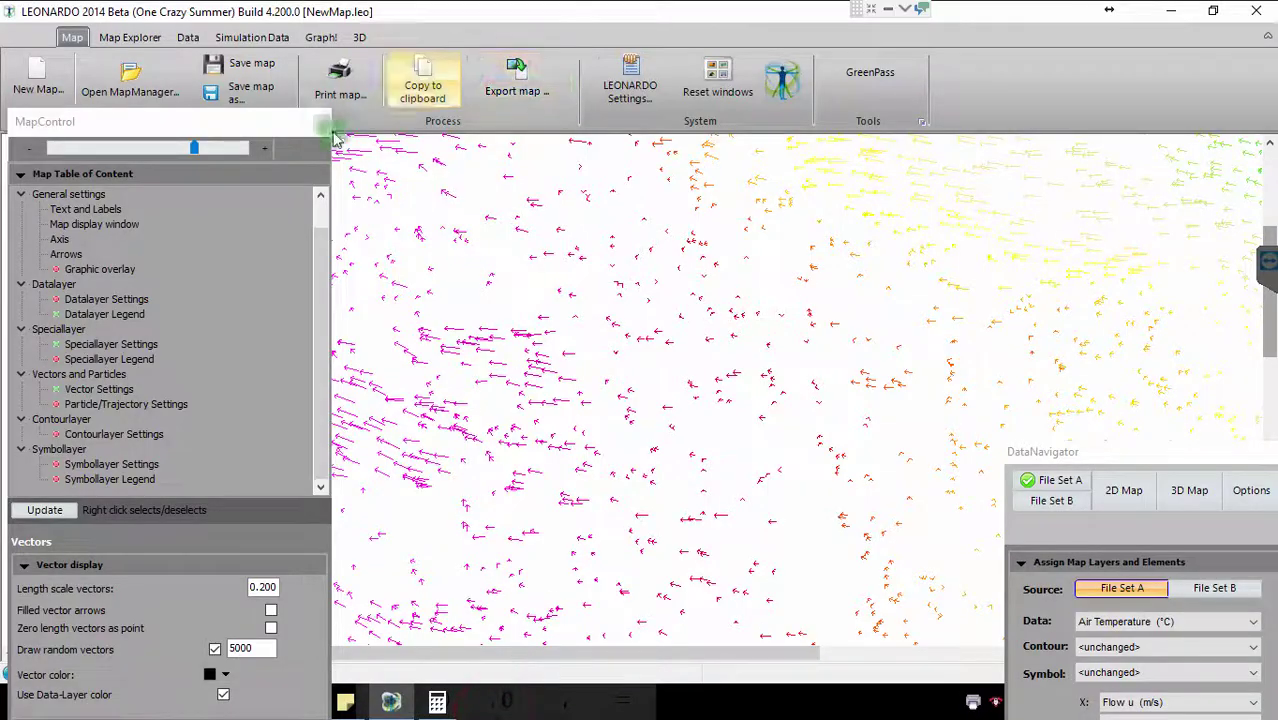
Choose HP Color LaserJet Pro MFP M476 PCL 6 as the map's printer and close the print dialog without printing
{"action": "left_click", "coordinate": [342, 92]}
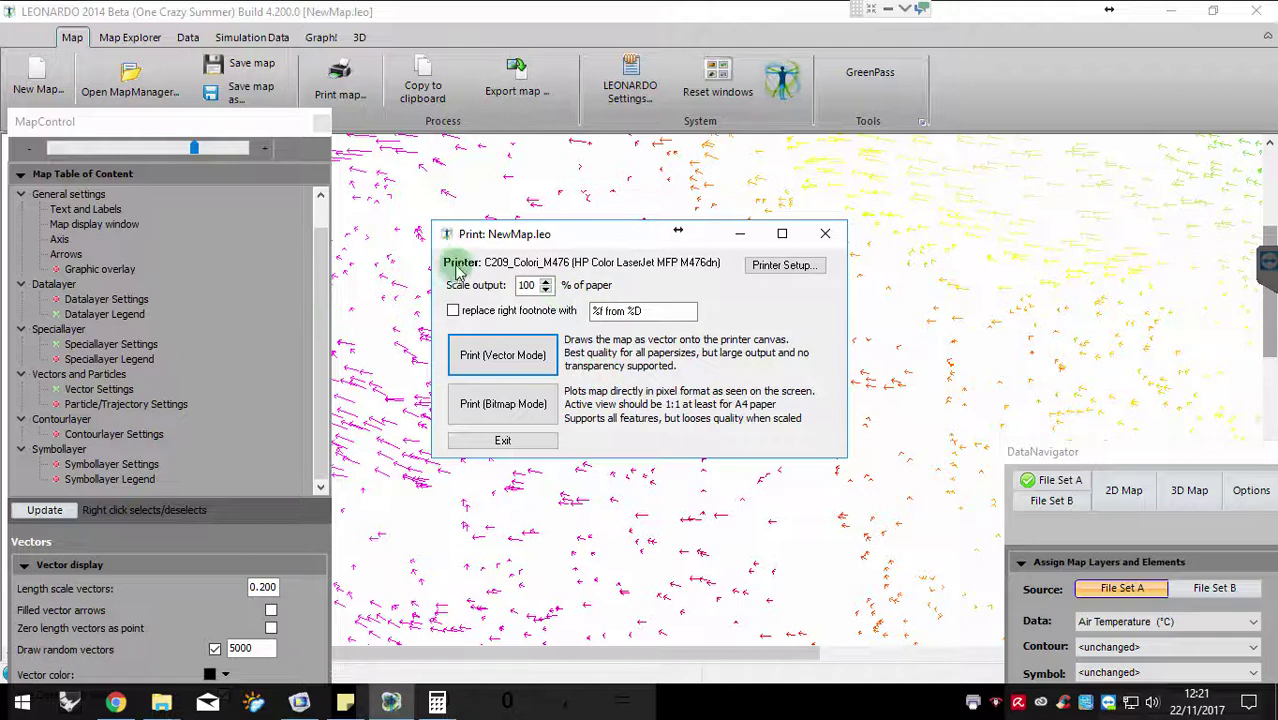
{"action": "left_click", "coordinate": [783, 265]}
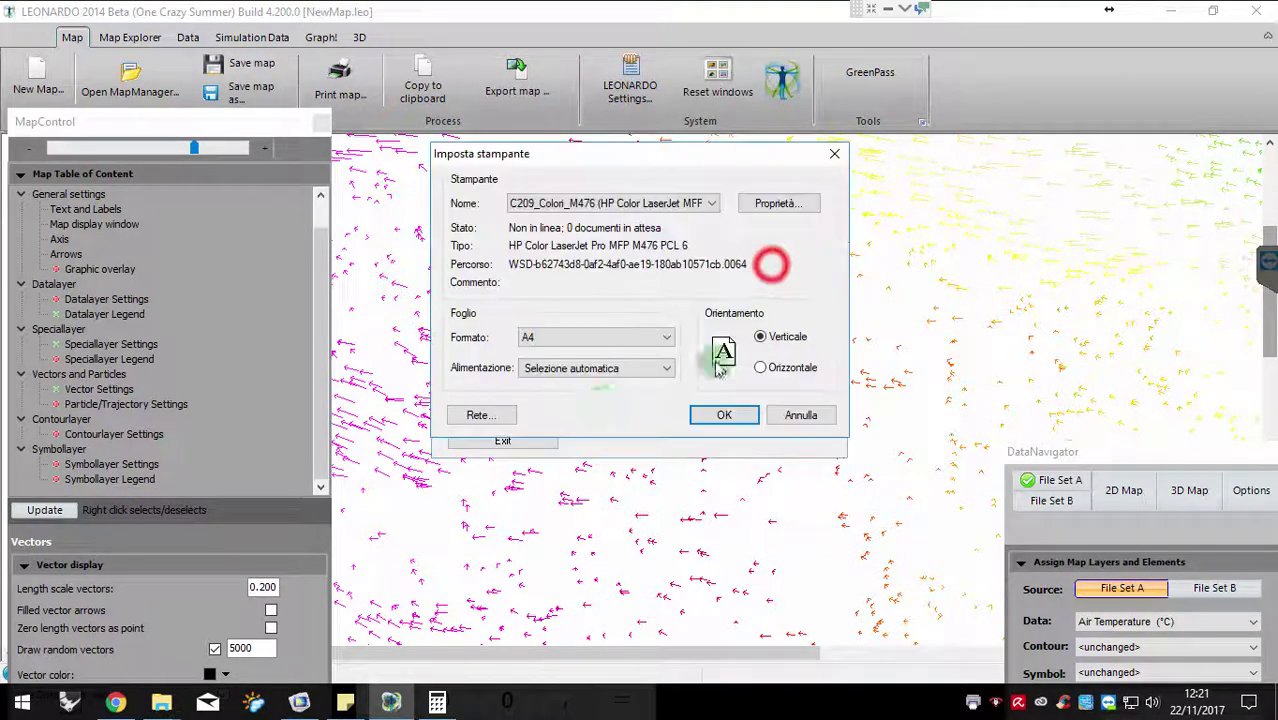
{"action": "left_click", "coordinate": [572, 203]}
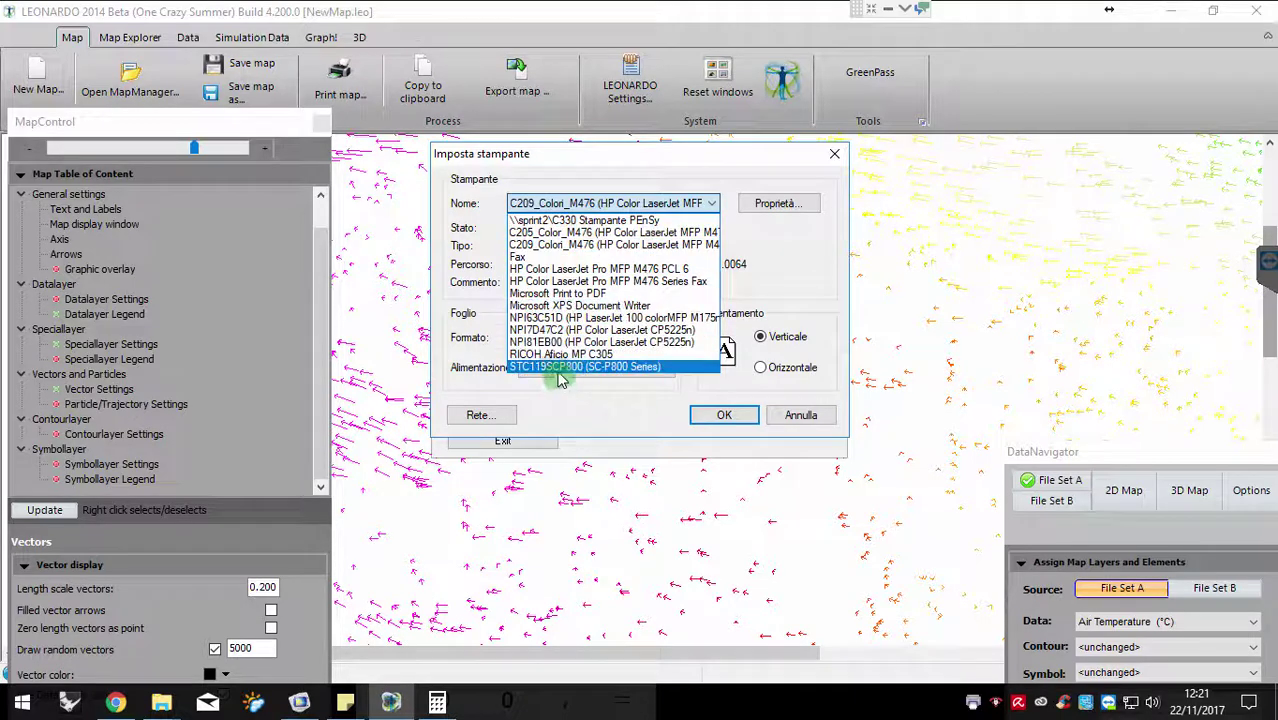
{"action": "left_click", "coordinate": [547, 279]}
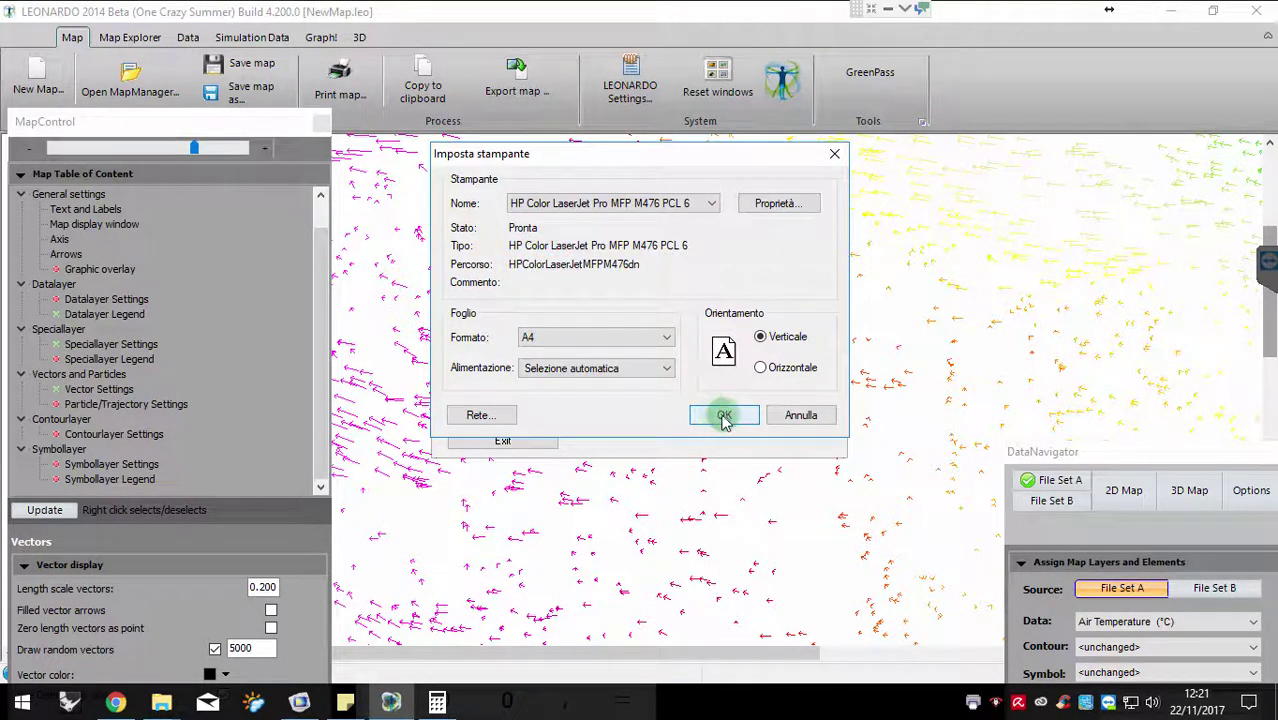
{"action": "left_click", "coordinate": [724, 417]}
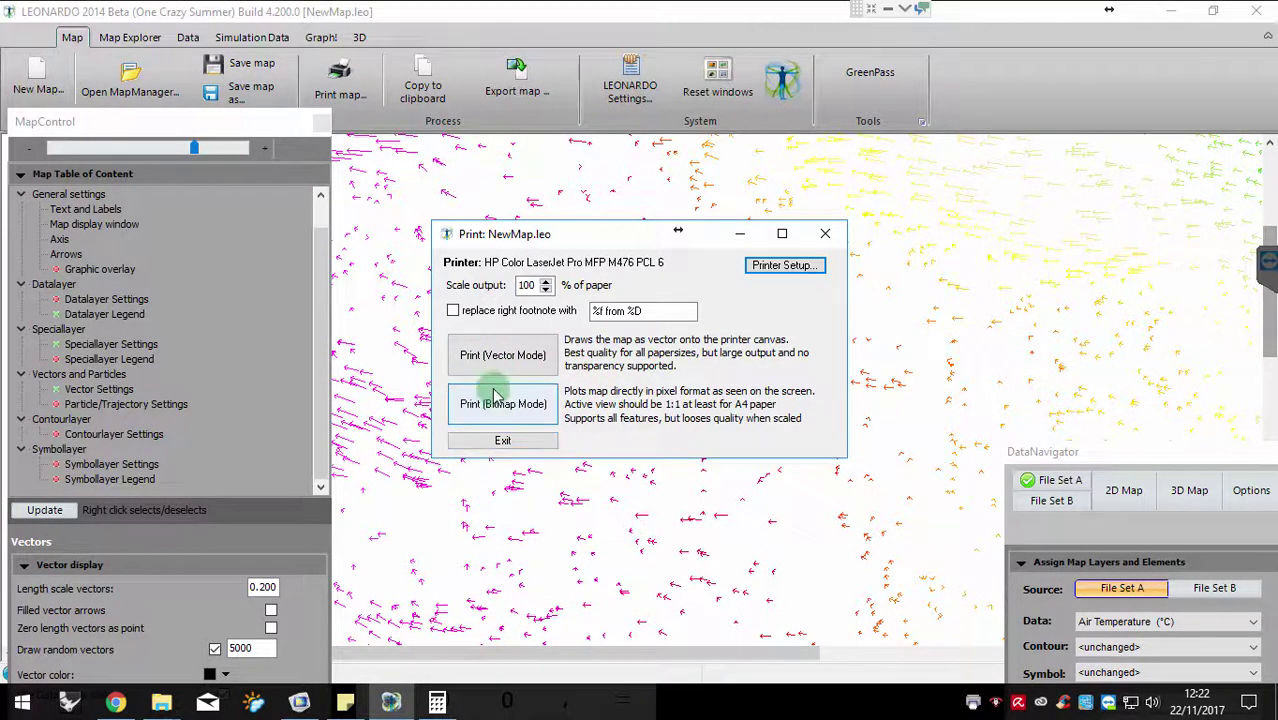
{"action": "left_click", "coordinate": [825, 233]}
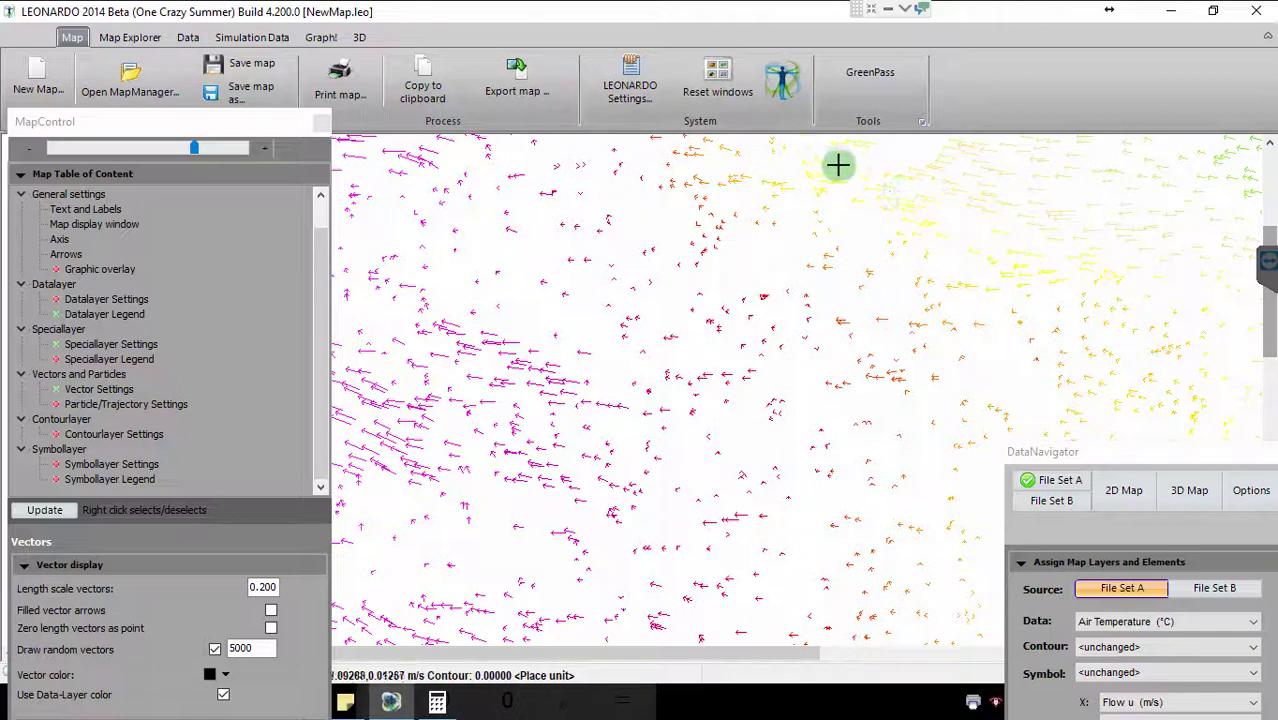
Move the DataNavigator window fully into view over the map and minimise LEONARDO
{"action": "left_click", "coordinate": [1198, 452]}
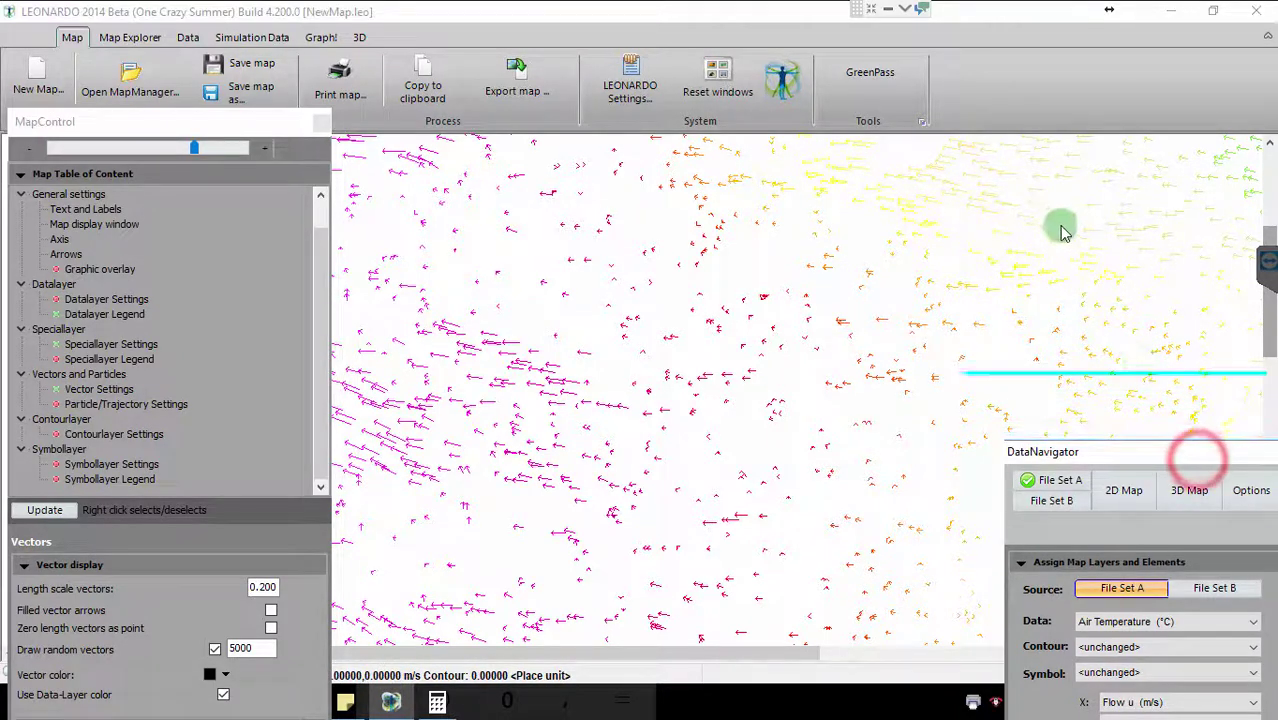
{"action": "left_click", "coordinate": [984, 345]}
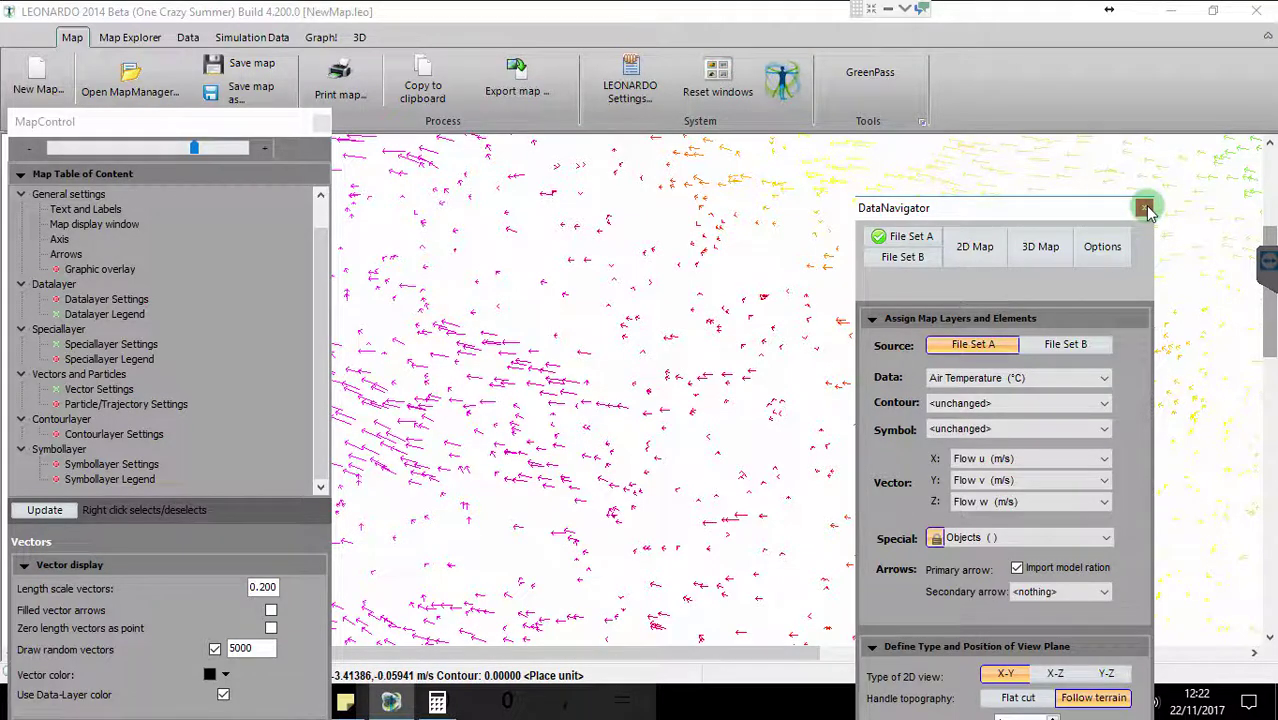
{"action": "left_click", "coordinate": [1171, 10]}
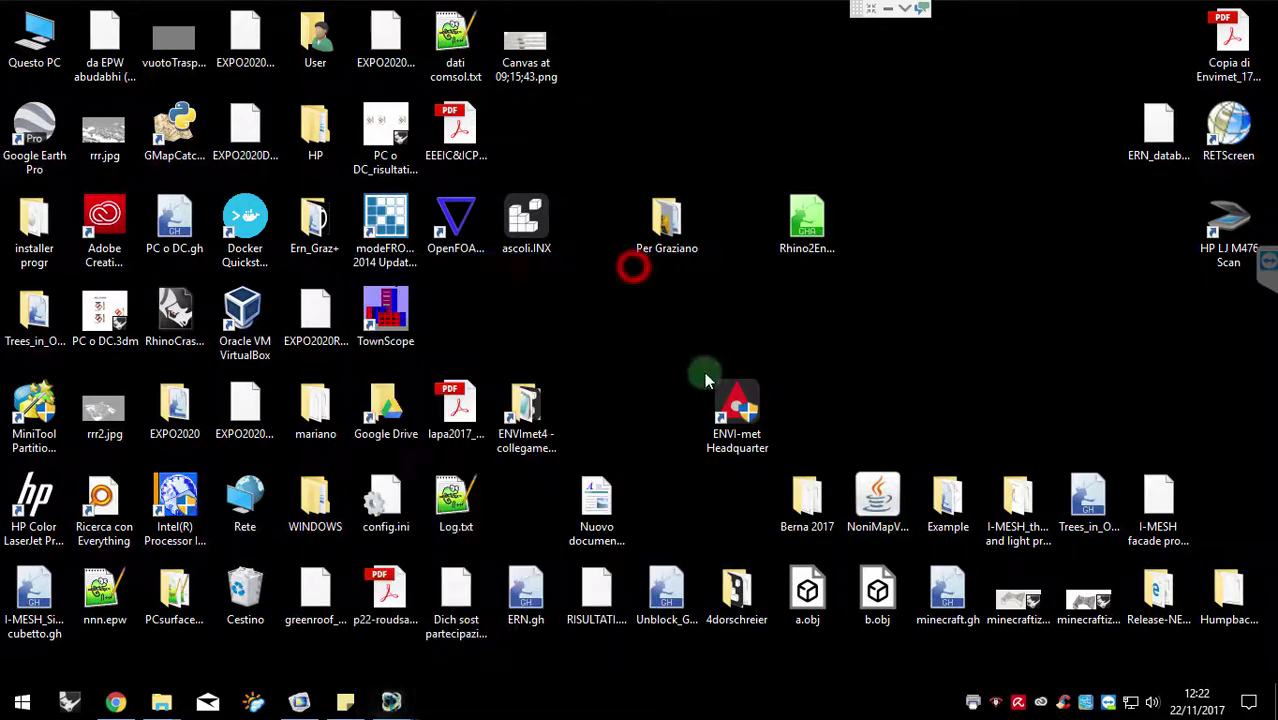
Start ENVI-met Headquarter from the desktop, launch BioMet from it and close Headquarter
{"action": "double_click", "coordinate": [722, 400]}
{"action": "left_click", "coordinate": [542, 485]}
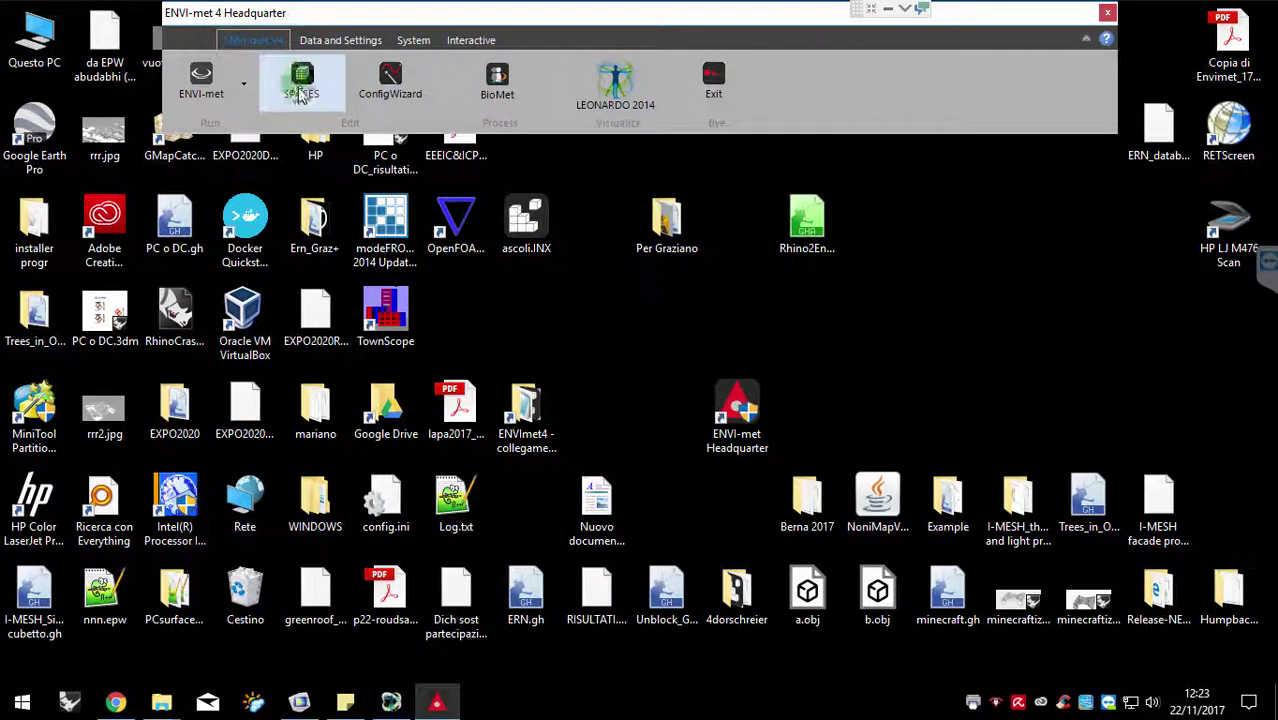
{"action": "left_click", "coordinate": [512, 92]}
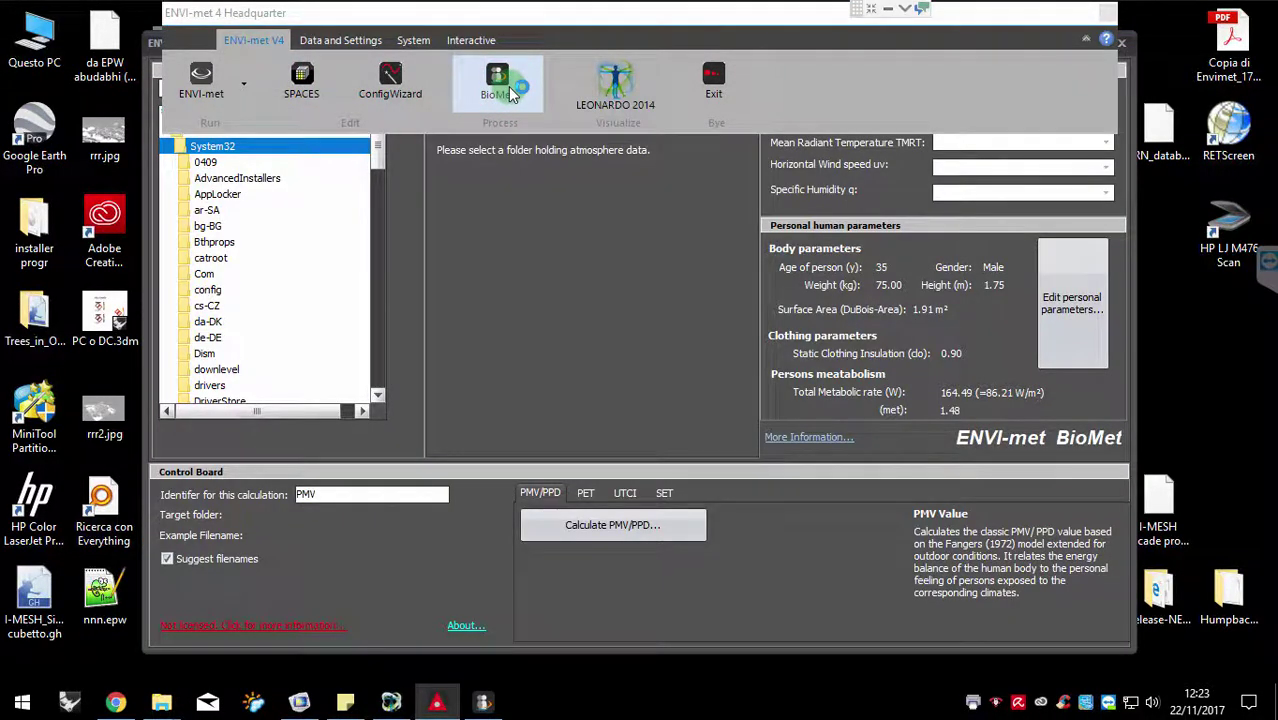
{"action": "left_click", "coordinate": [1086, 39]}
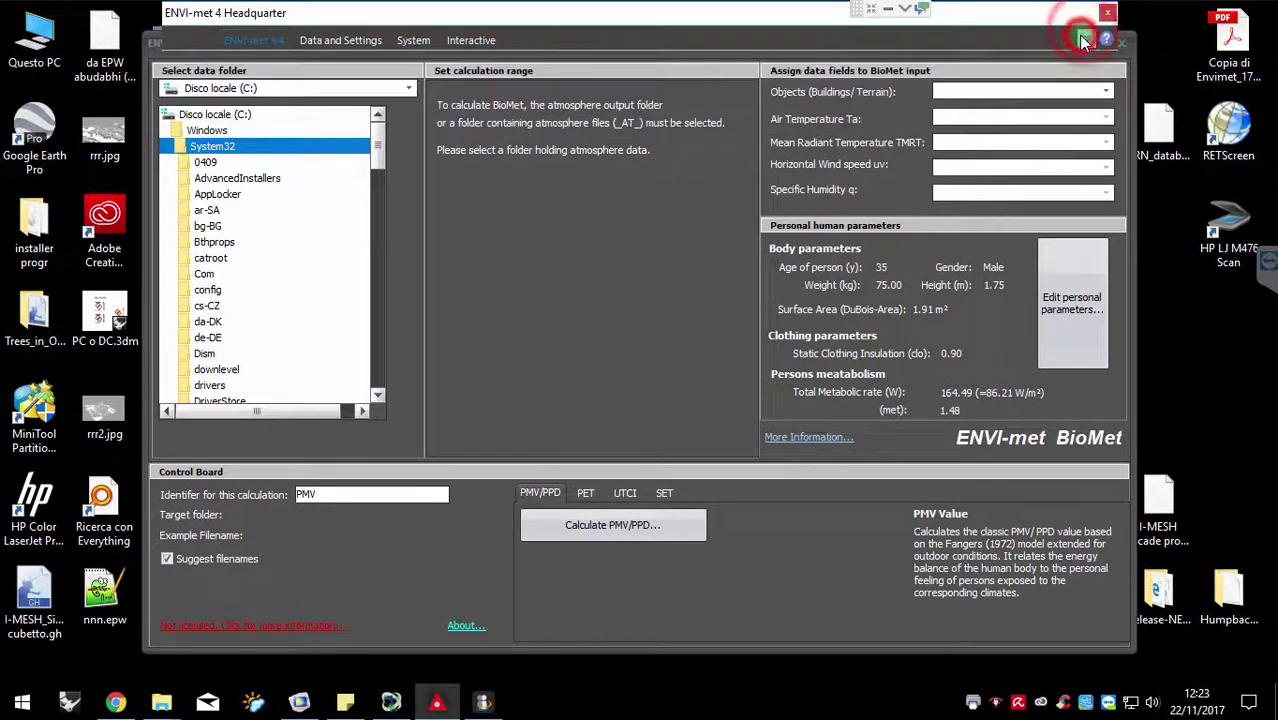
{"action": "left_click", "coordinate": [1100, 16]}
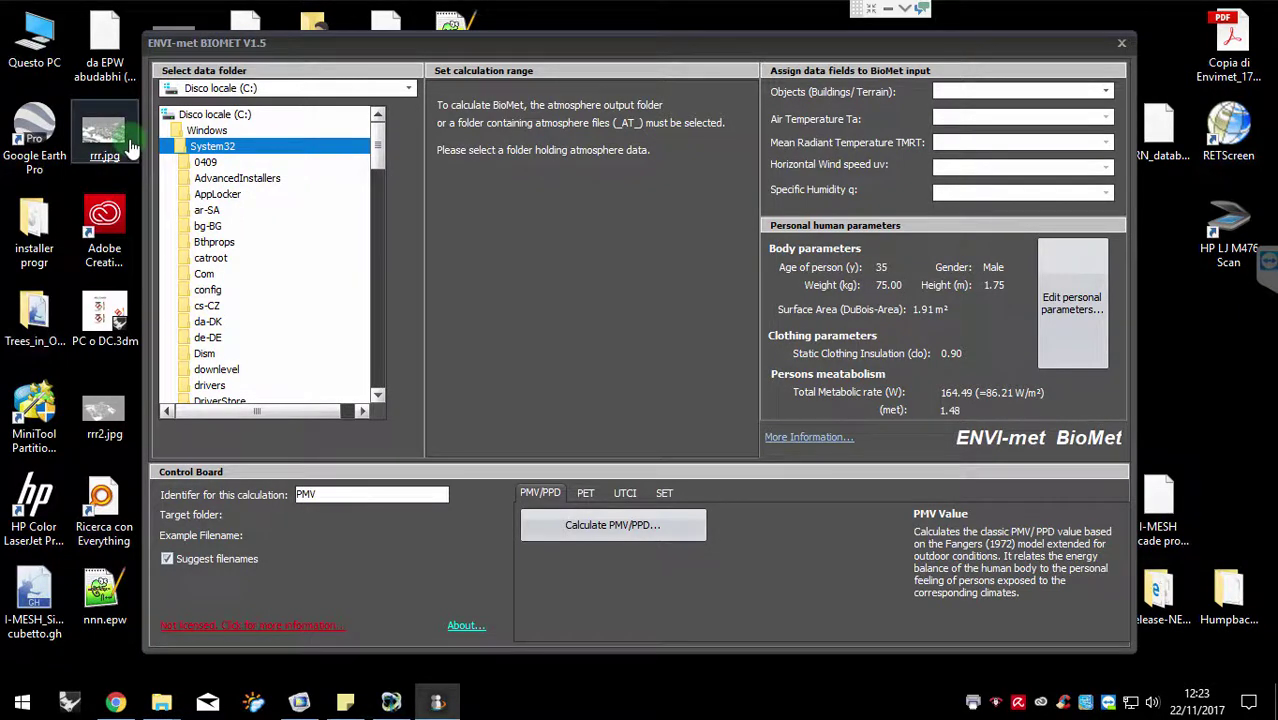
Set the BioMet data folder to the atmosphere folder of the ascoli project inside ENVImet_projects on drive C
{"action": "left_click", "coordinate": [178, 128]}
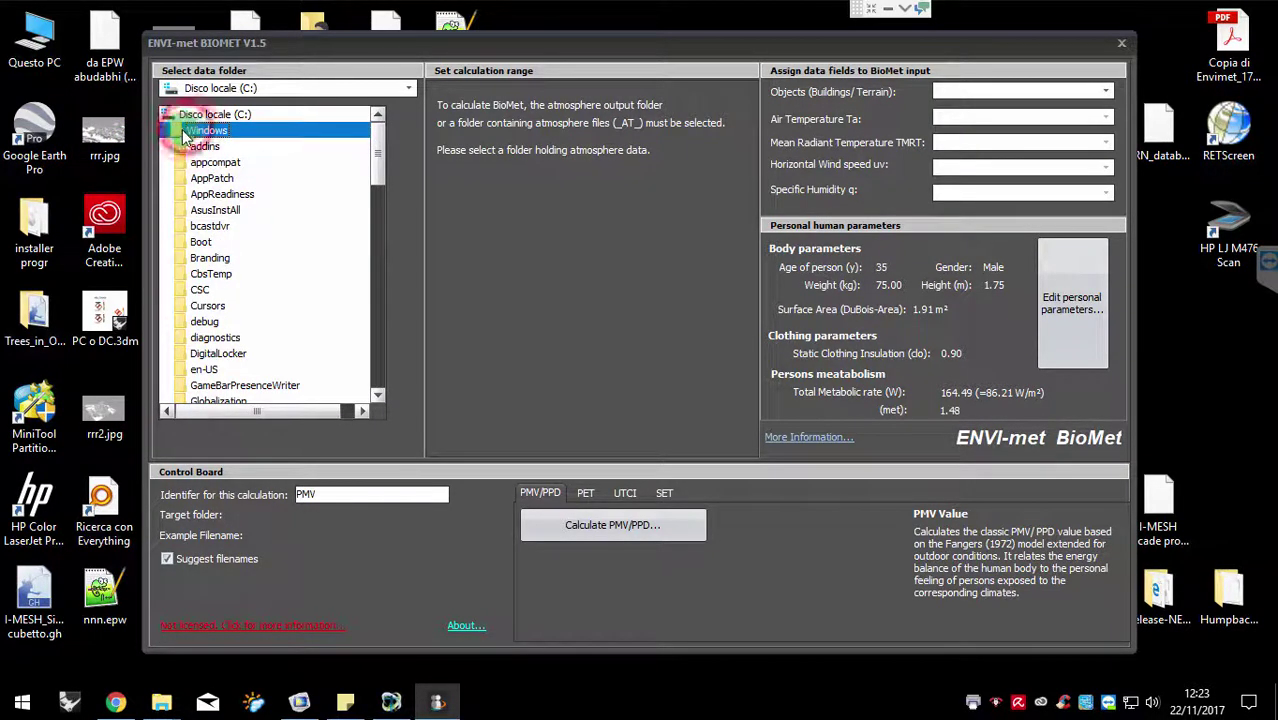
{"action": "left_click", "coordinate": [178, 115]}
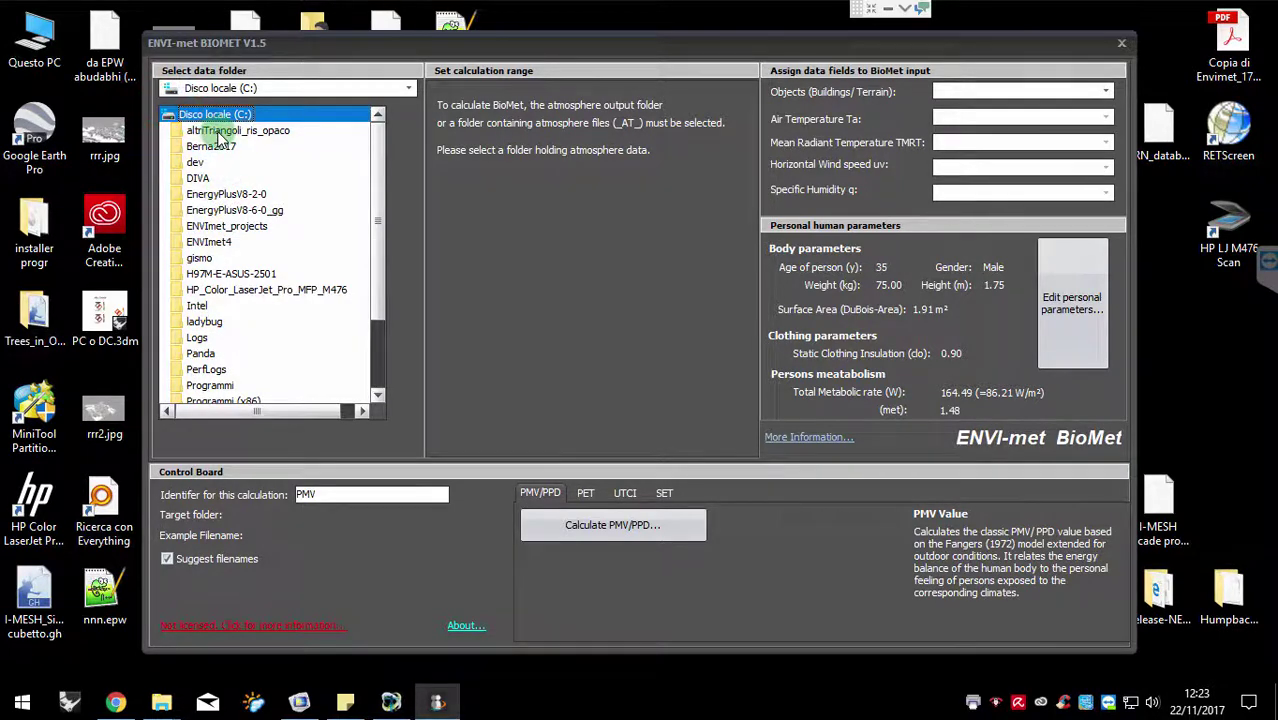
{"action": "scroll", "coordinate": [280, 337], "scroll_direction": "down", "scroll_amount": 2}
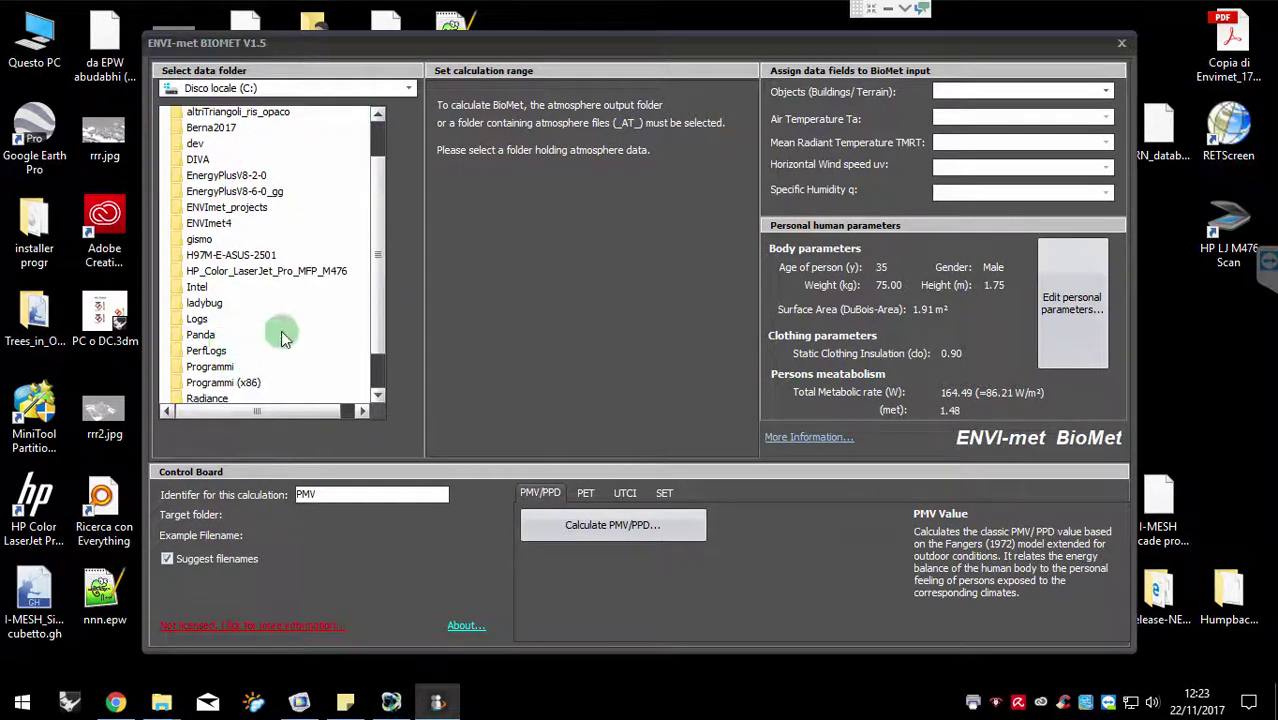
{"action": "scroll", "coordinate": [276, 352], "scroll_direction": "down", "scroll_amount": 1}
{"action": "scroll", "coordinate": [252, 222], "scroll_direction": "up", "scroll_amount": 3}
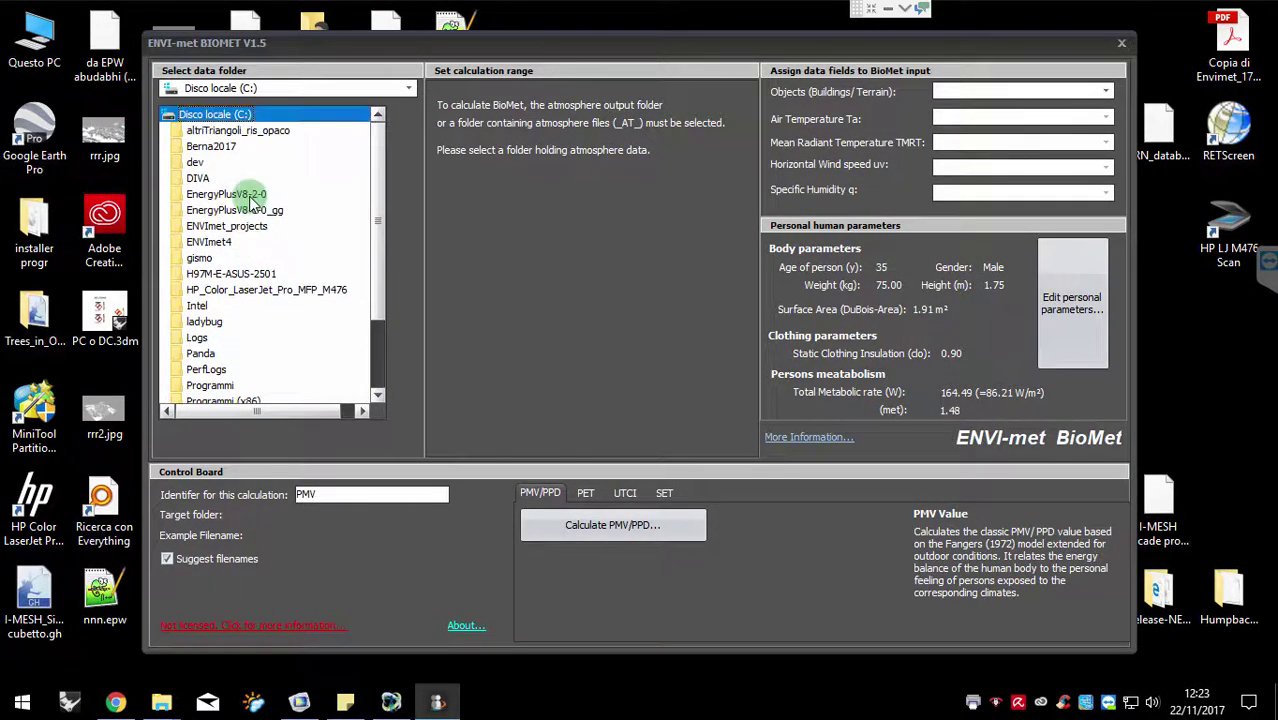
{"action": "double_click", "coordinate": [237, 228]}
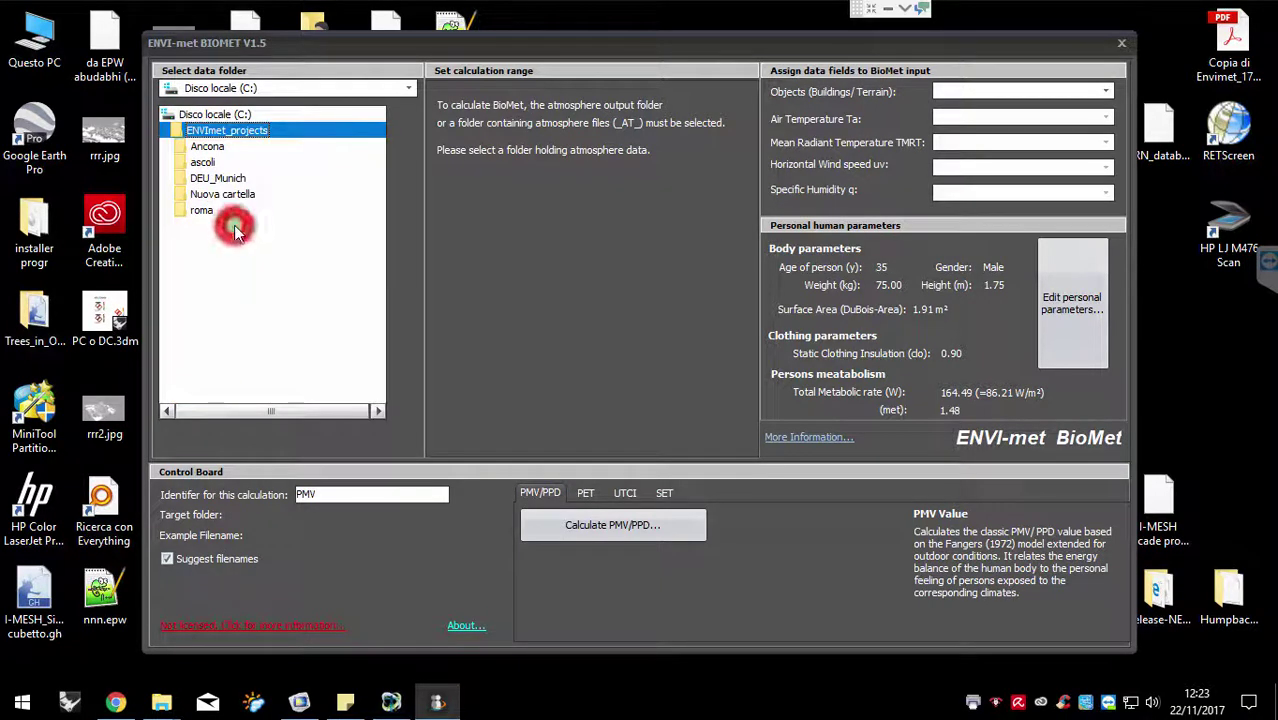
{"action": "double_click", "coordinate": [205, 170]}
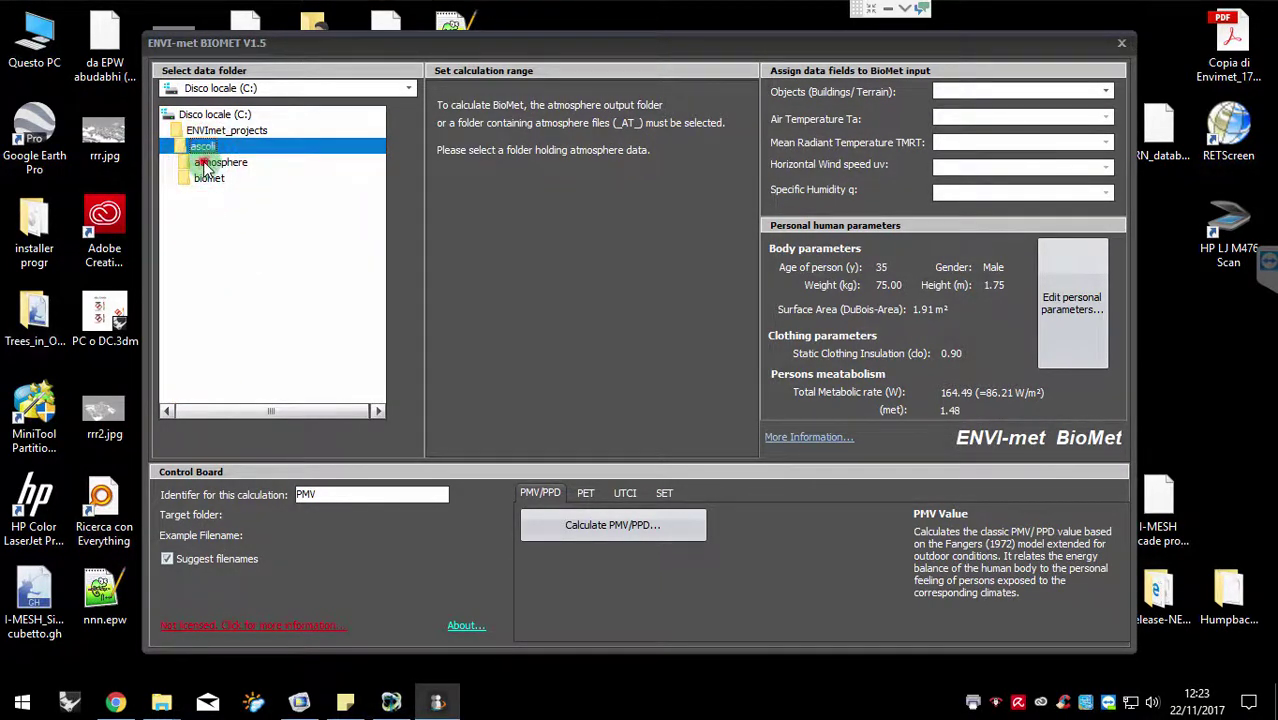
{"action": "double_click", "coordinate": [218, 164]}
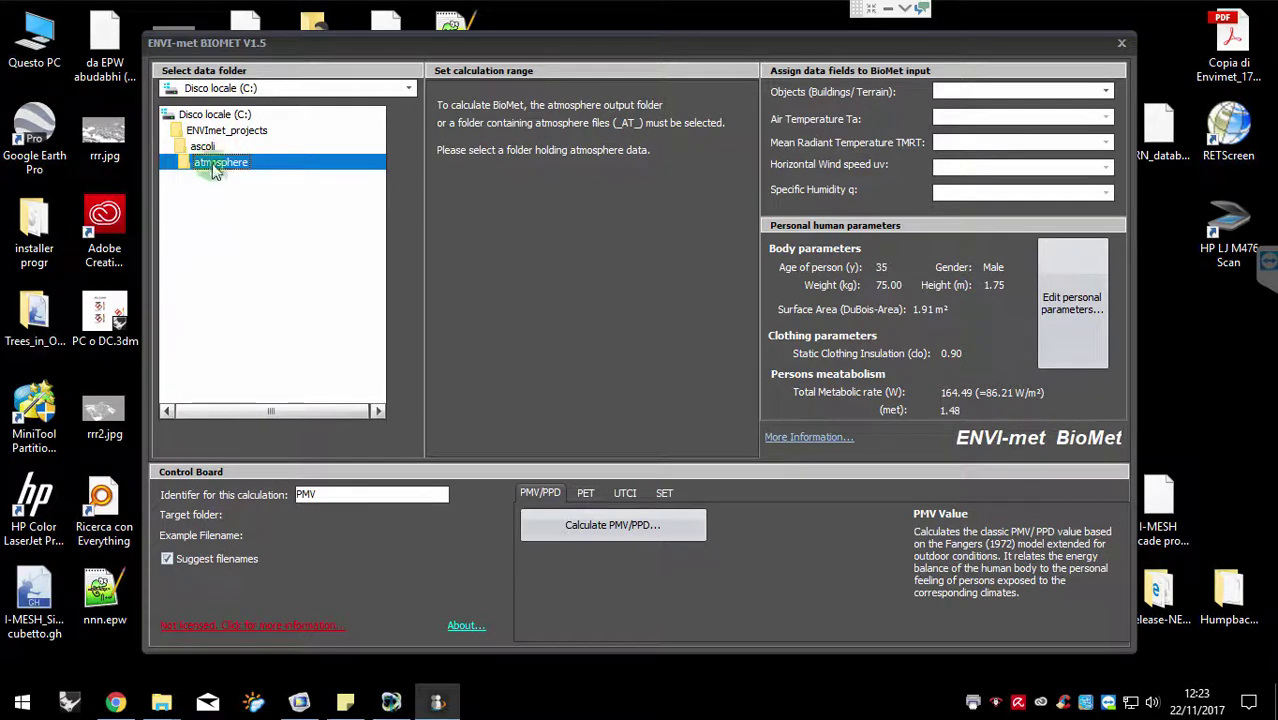
Load the atmosphere folder's data and select the 10:00 output of 28.06.2017 for the calculation
{"action": "double_click", "coordinate": [213, 165]}
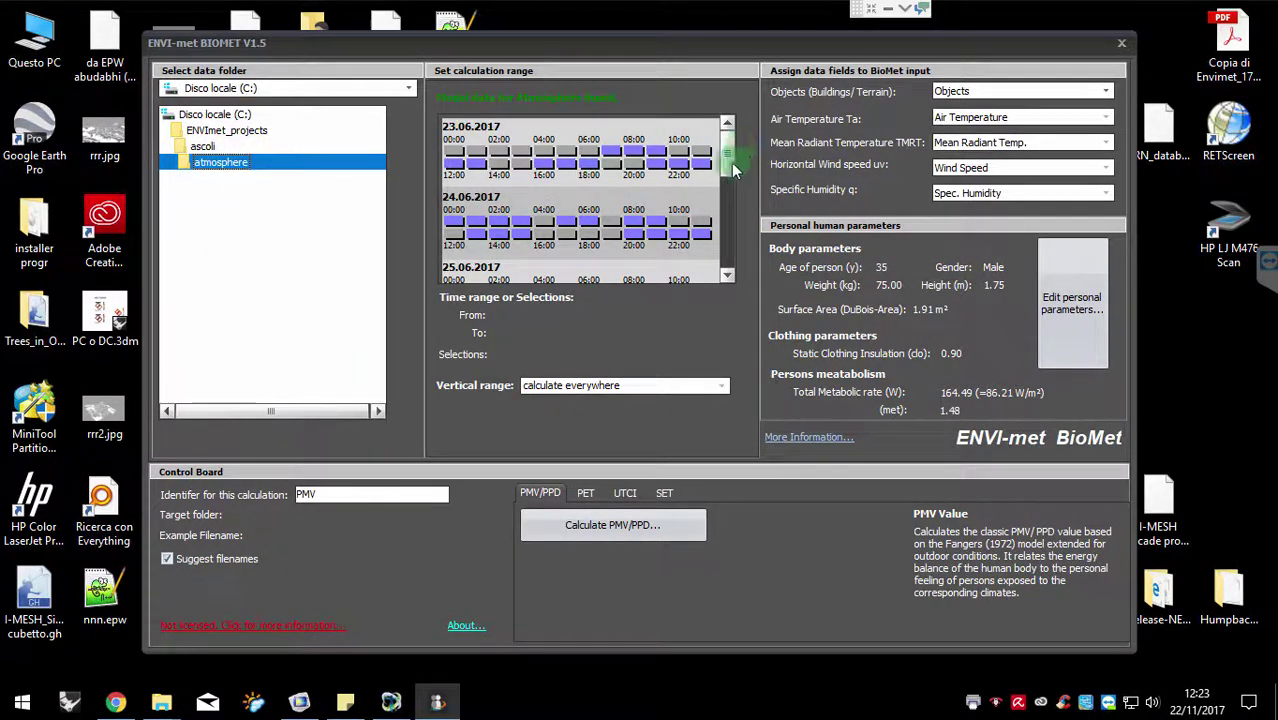
{"action": "left_click_drag", "start_coordinate": [727, 163], "coordinate": [718, 237]}
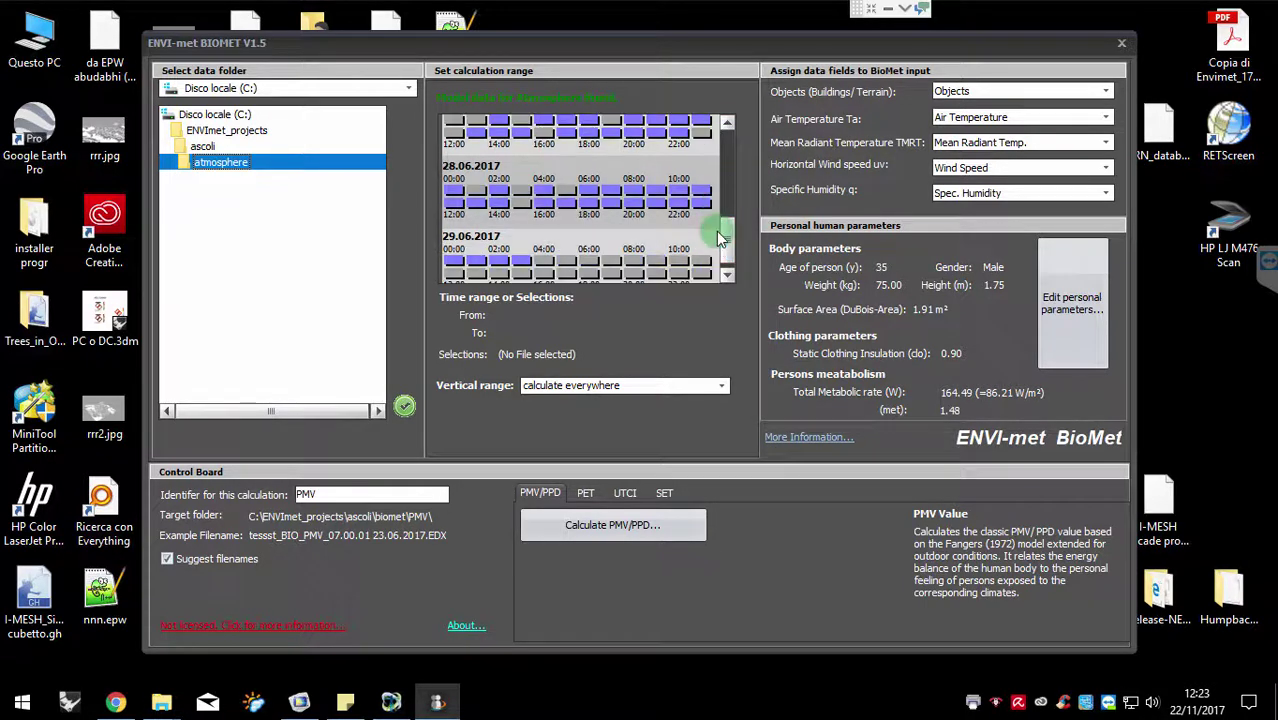
{"action": "left_click", "coordinate": [677, 200]}
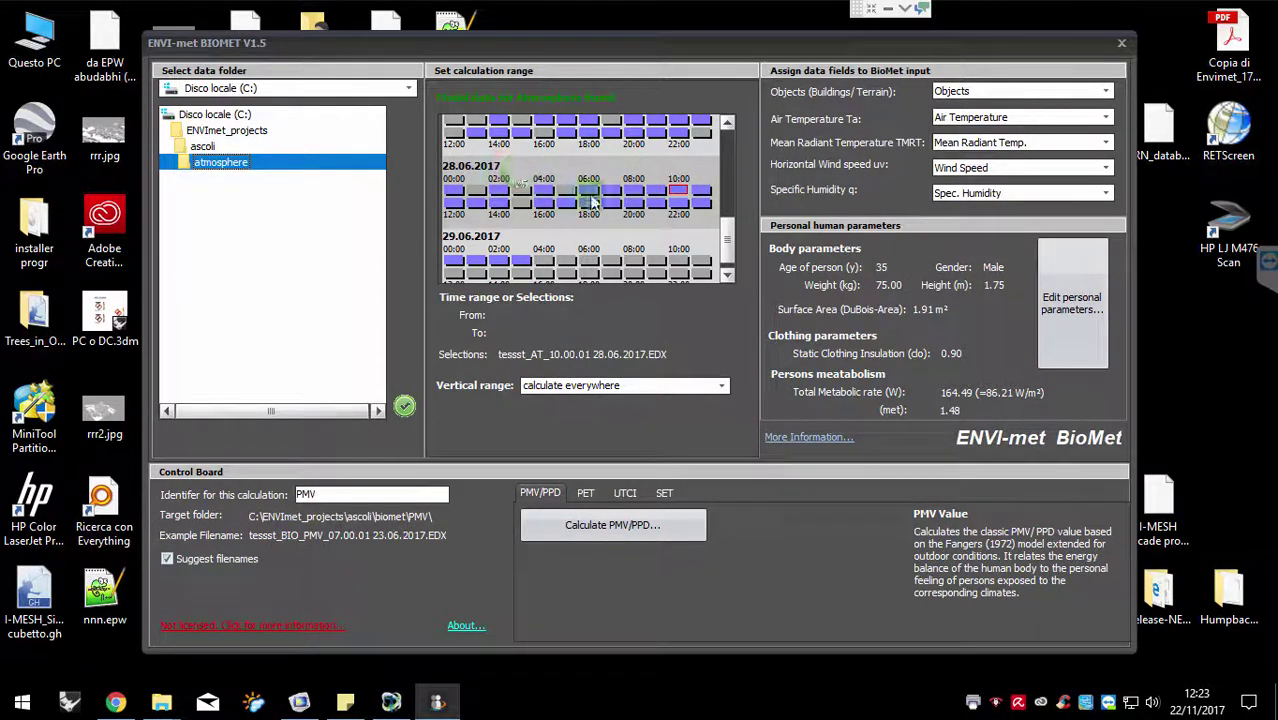
{"action": "left_click", "coordinate": [690, 193]}
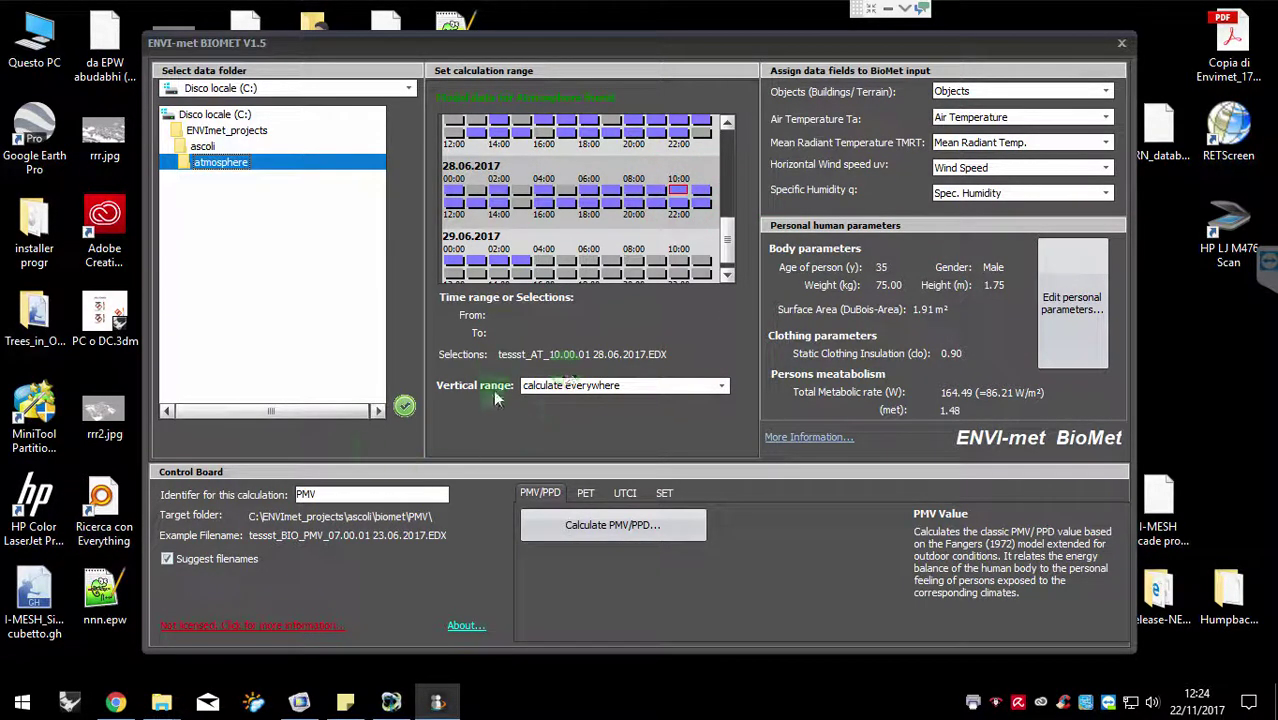
Try the vertical range option "calculate up to..." and return it to "calculate everywhere"
{"action": "left_click", "coordinate": [594, 386]}
{"action": "left_click", "coordinate": [594, 386]}
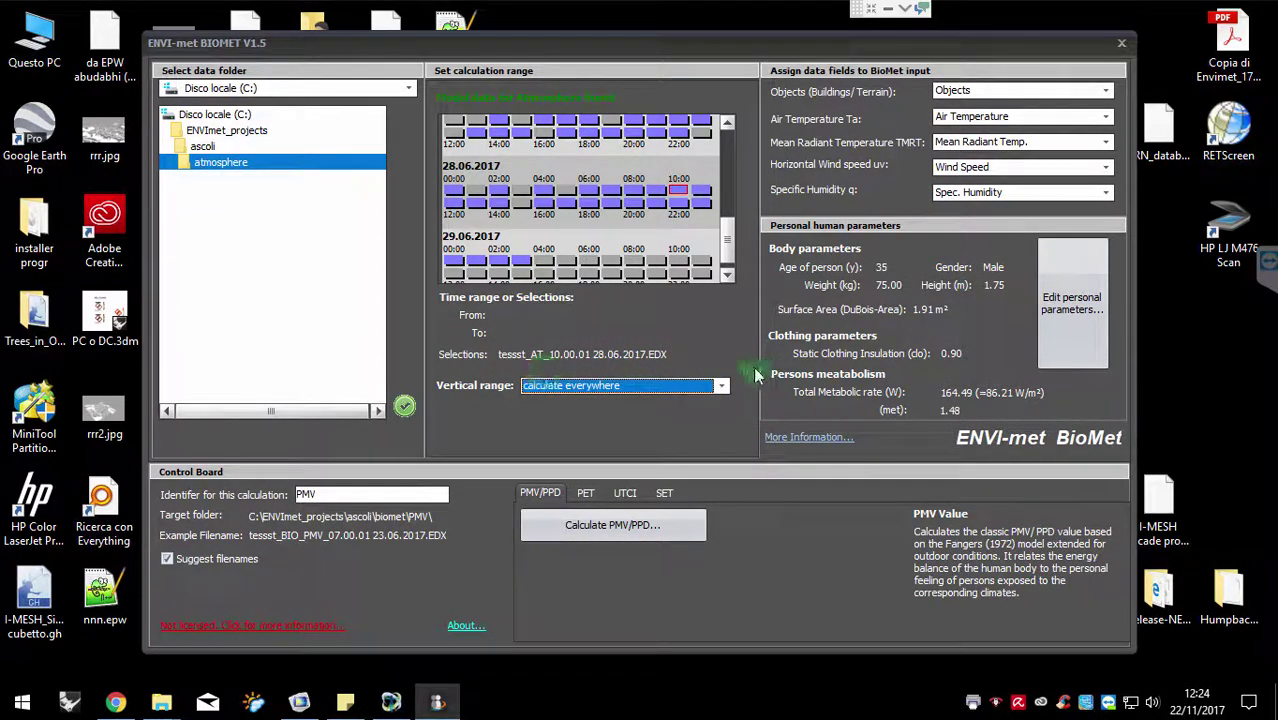
{"action": "left_click", "coordinate": [597, 385]}
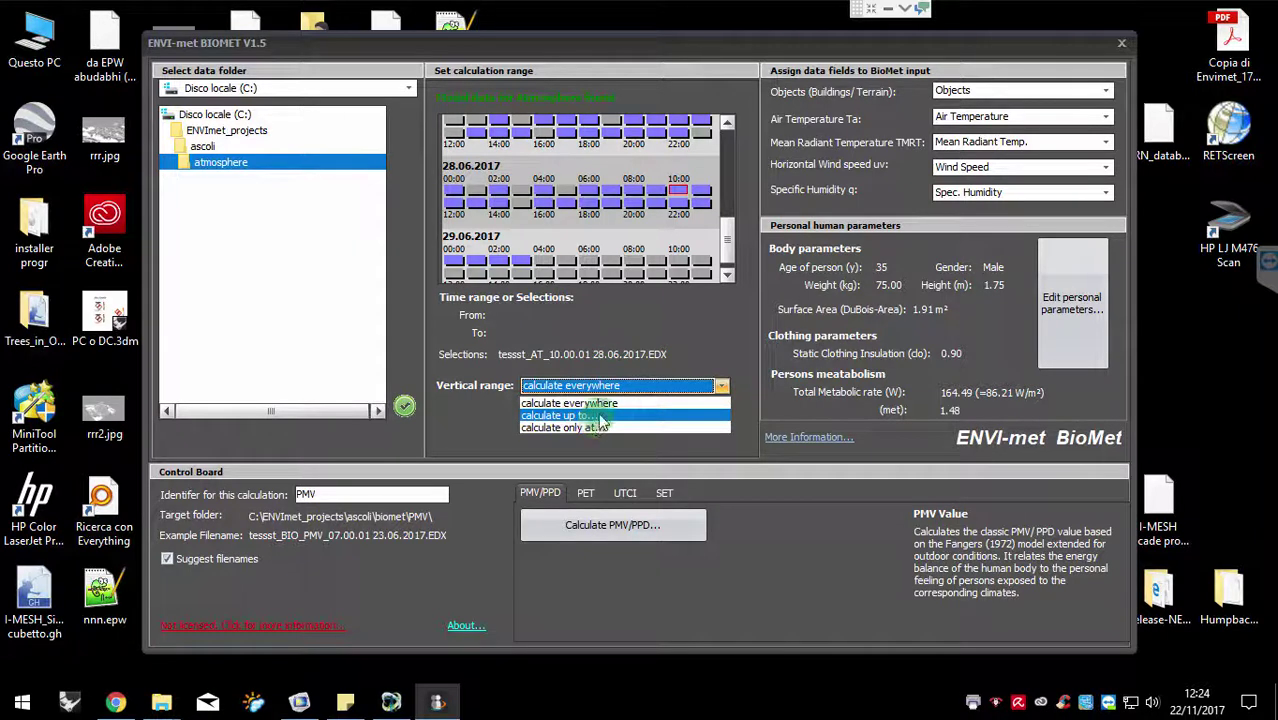
{"action": "left_click", "coordinate": [585, 416]}
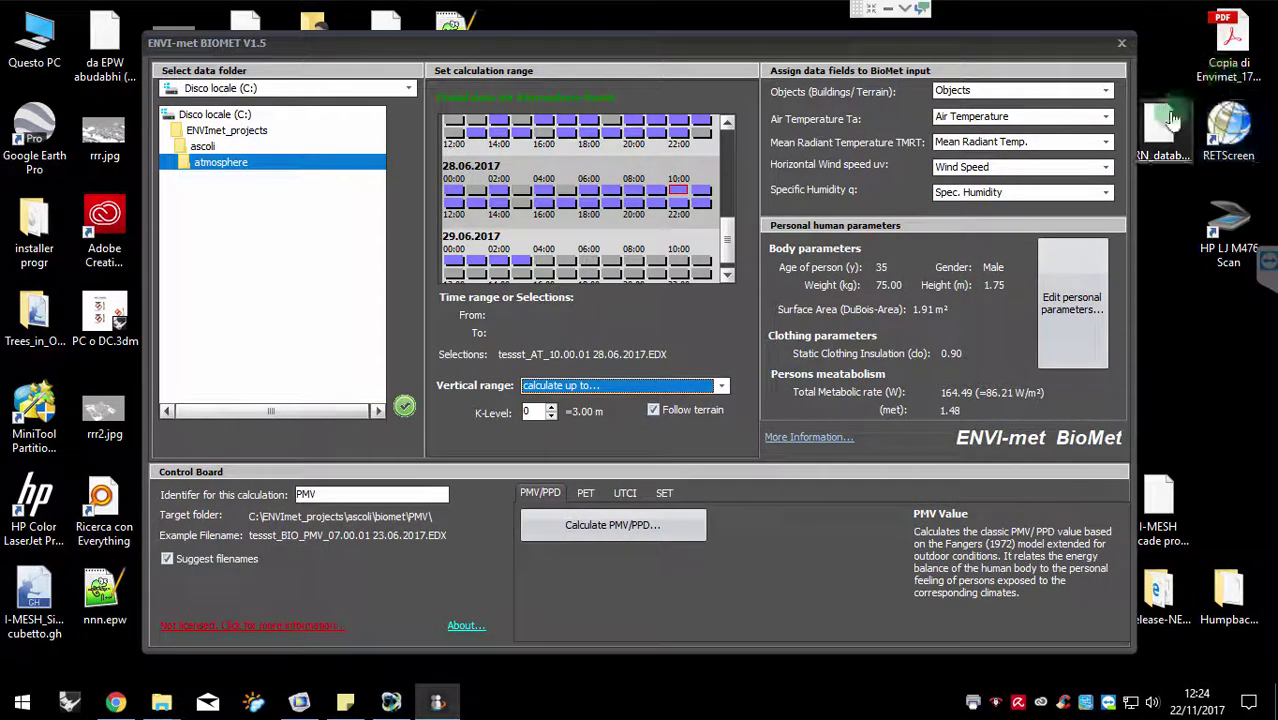
{"action": "left_click", "coordinate": [575, 387]}
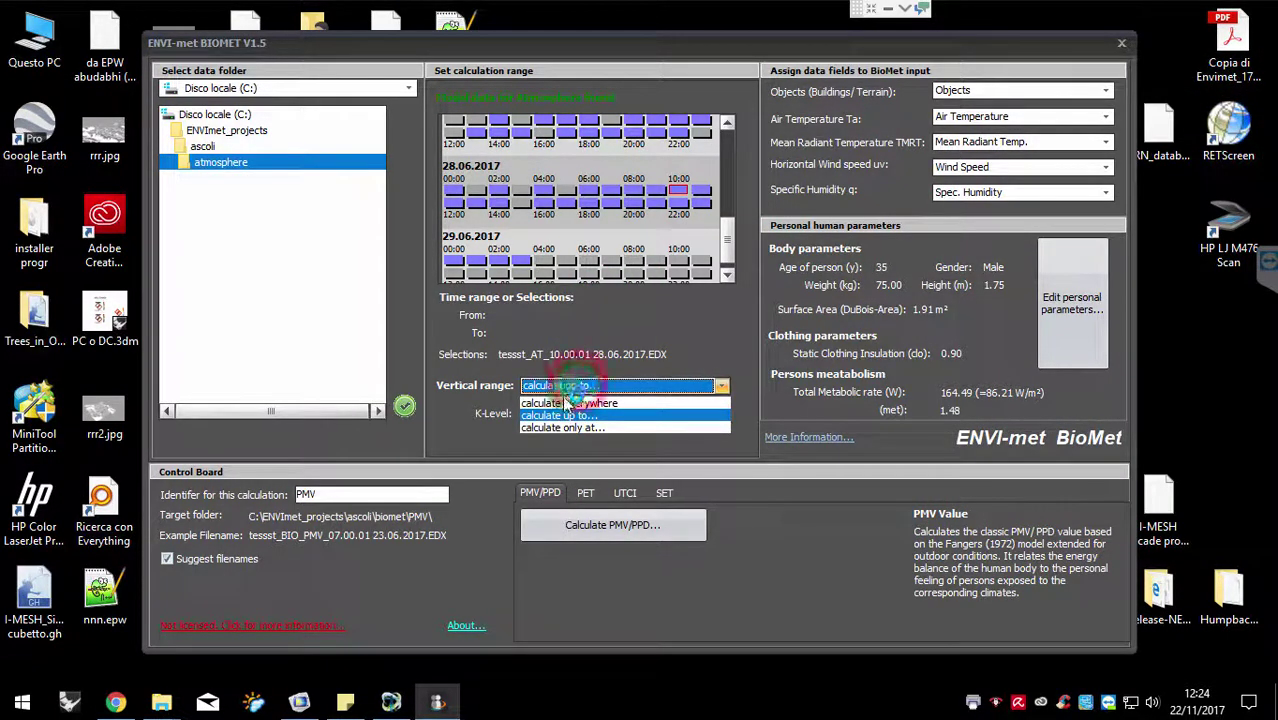
{"action": "left_click", "coordinate": [572, 408]}
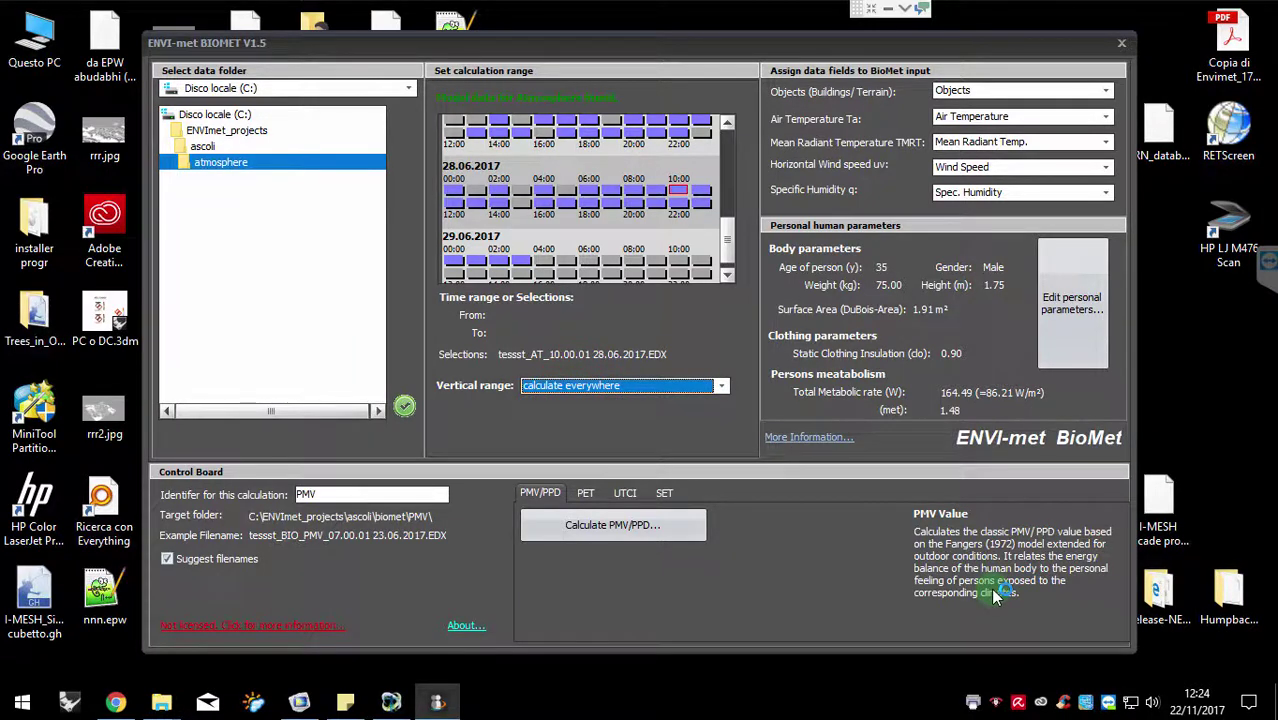
{"action": "left_click", "coordinate": [1078, 297]}
{"action": "left_click_drag", "start_coordinate": [700, 197], "coordinate": [672, 327]}
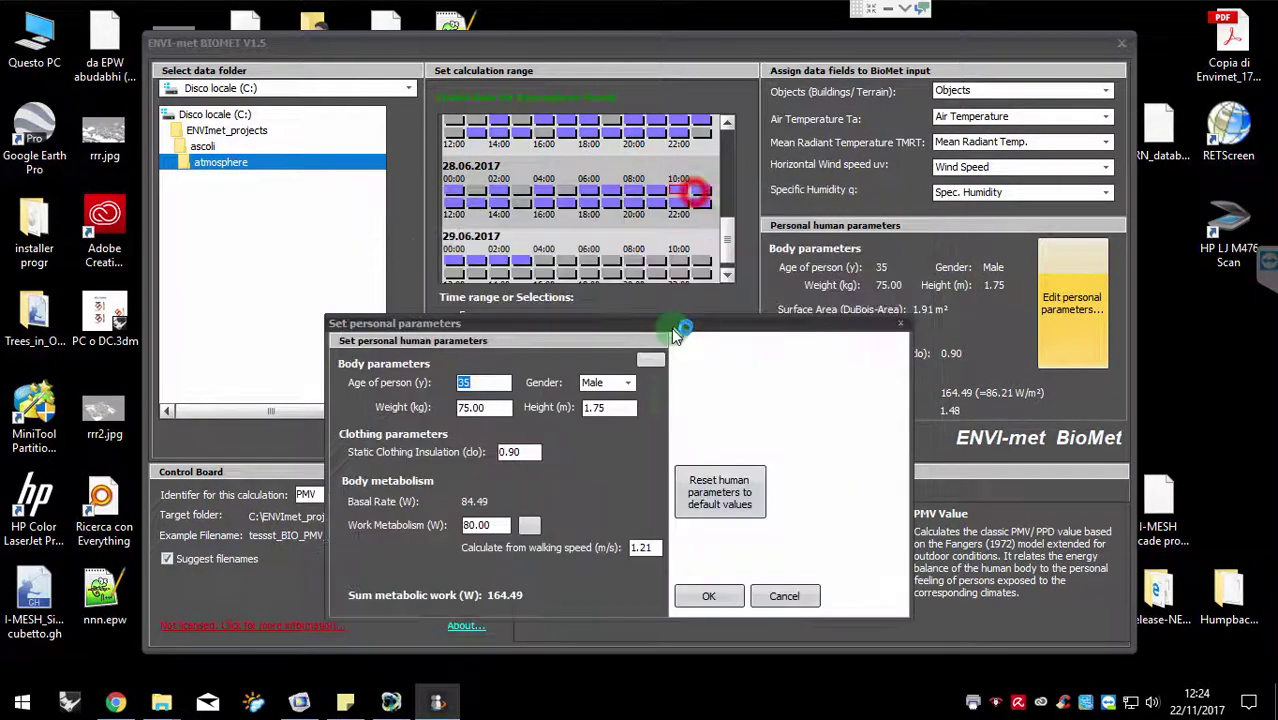
{"action": "left_click", "coordinate": [896, 329]}
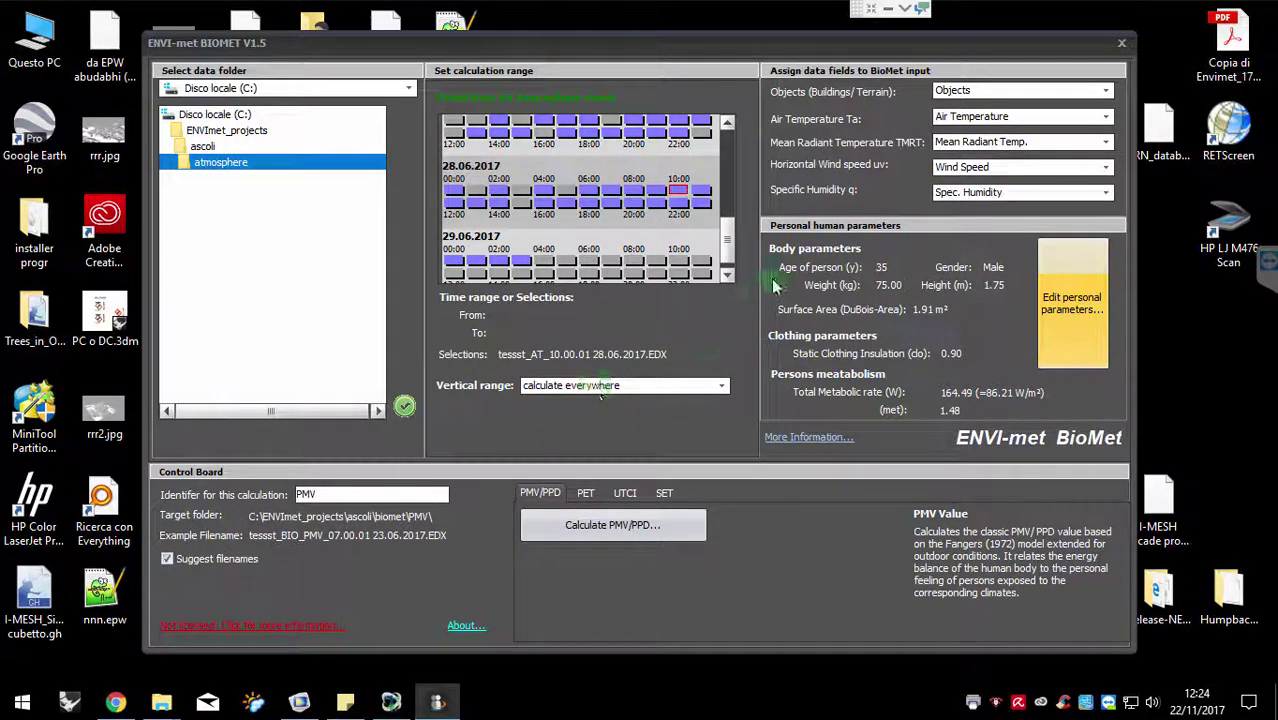
{"action": "left_click_drag", "start_coordinate": [728, 248], "coordinate": [738, 150]}
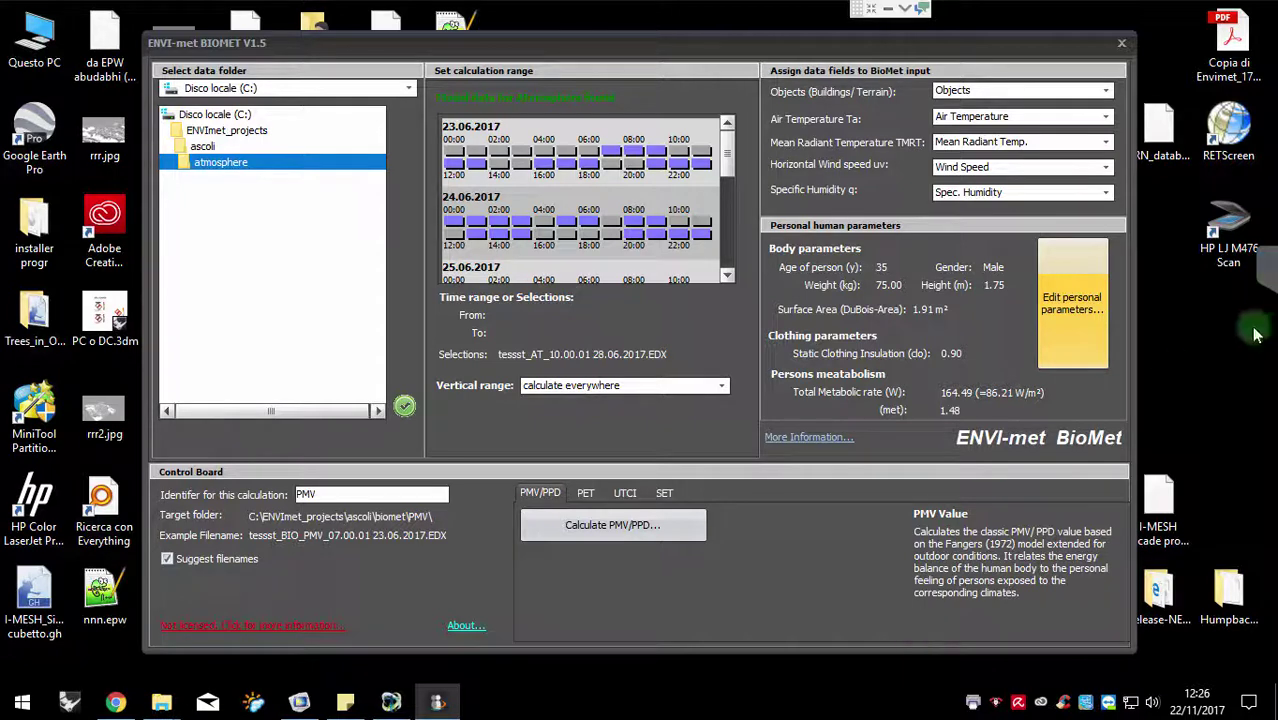
Open the personal human parameters for editing and set the person's age to 5, keeping the gender Male
{"action": "left_click", "coordinate": [1078, 343]}
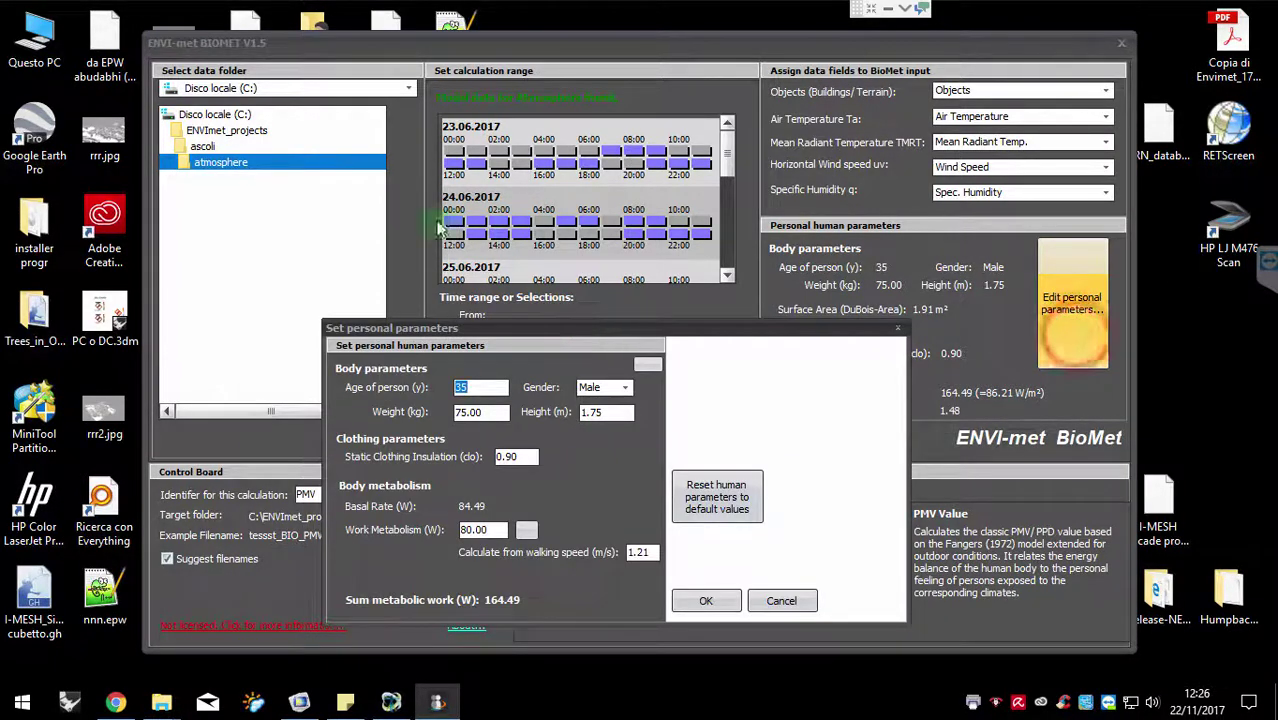
{"action": "left_click_drag", "start_coordinate": [470, 329], "coordinate": [455, 202]}
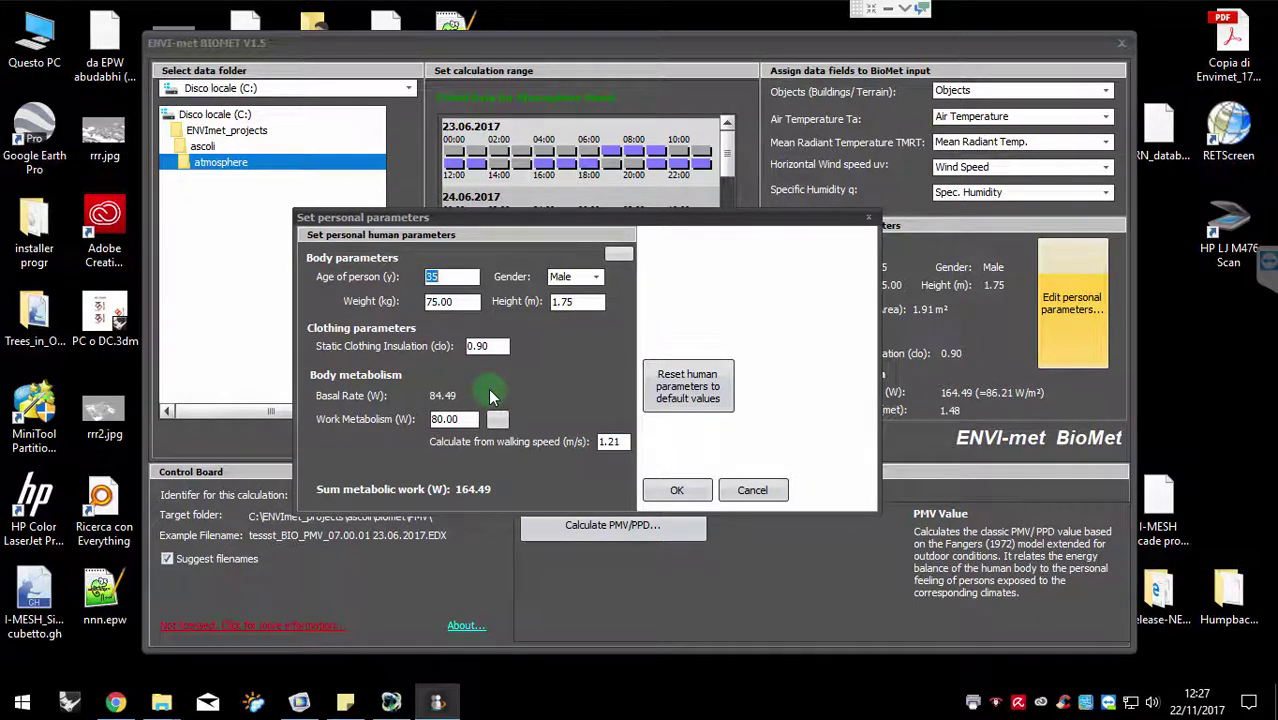
{"action": "type", "text": "5"}
{"action": "left_click", "coordinate": [578, 277]}
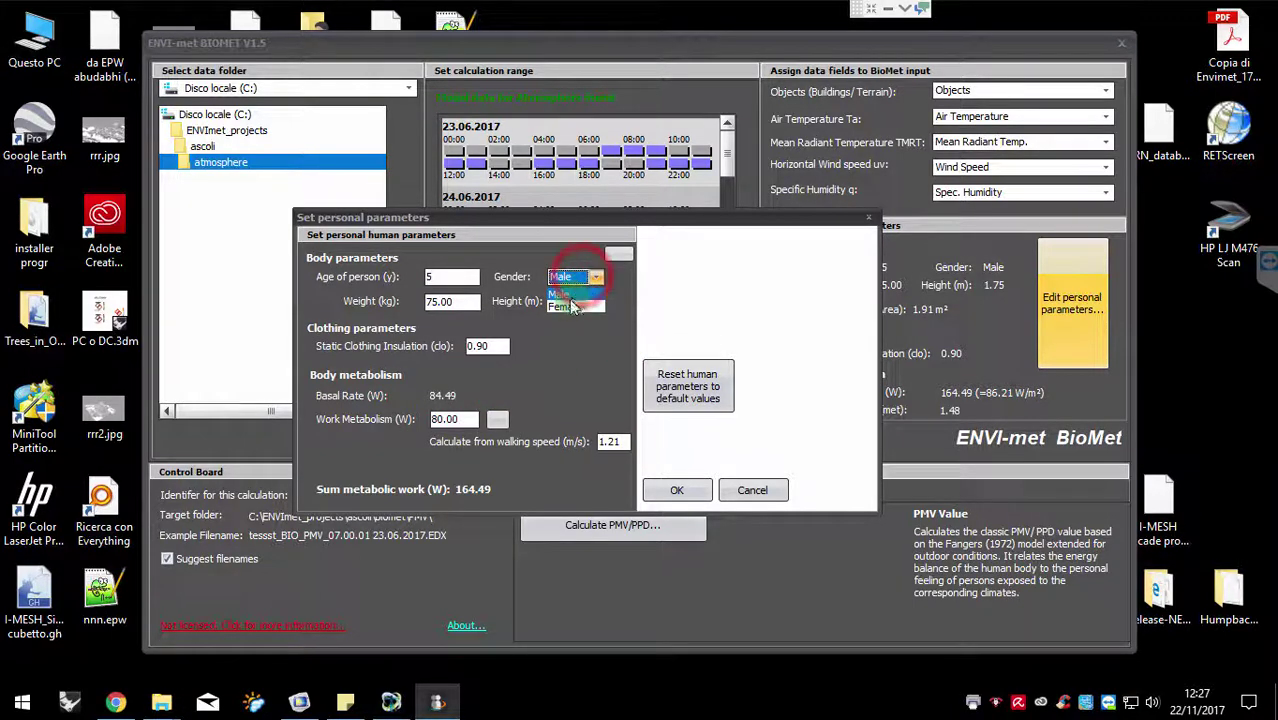
{"action": "left_click", "coordinate": [582, 284]}
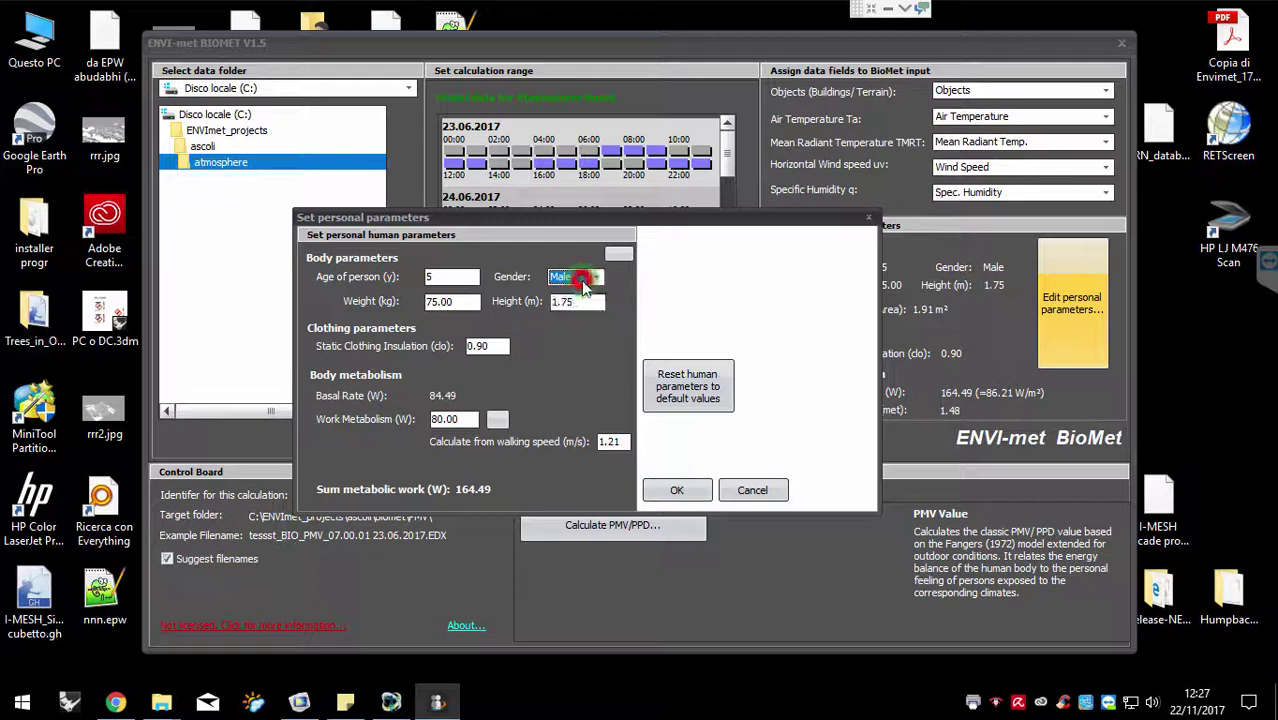
Enter a height of 1 m and a weight of 30 kg for the person and apply the body parameters
{"action": "left_click", "coordinate": [578, 302]}
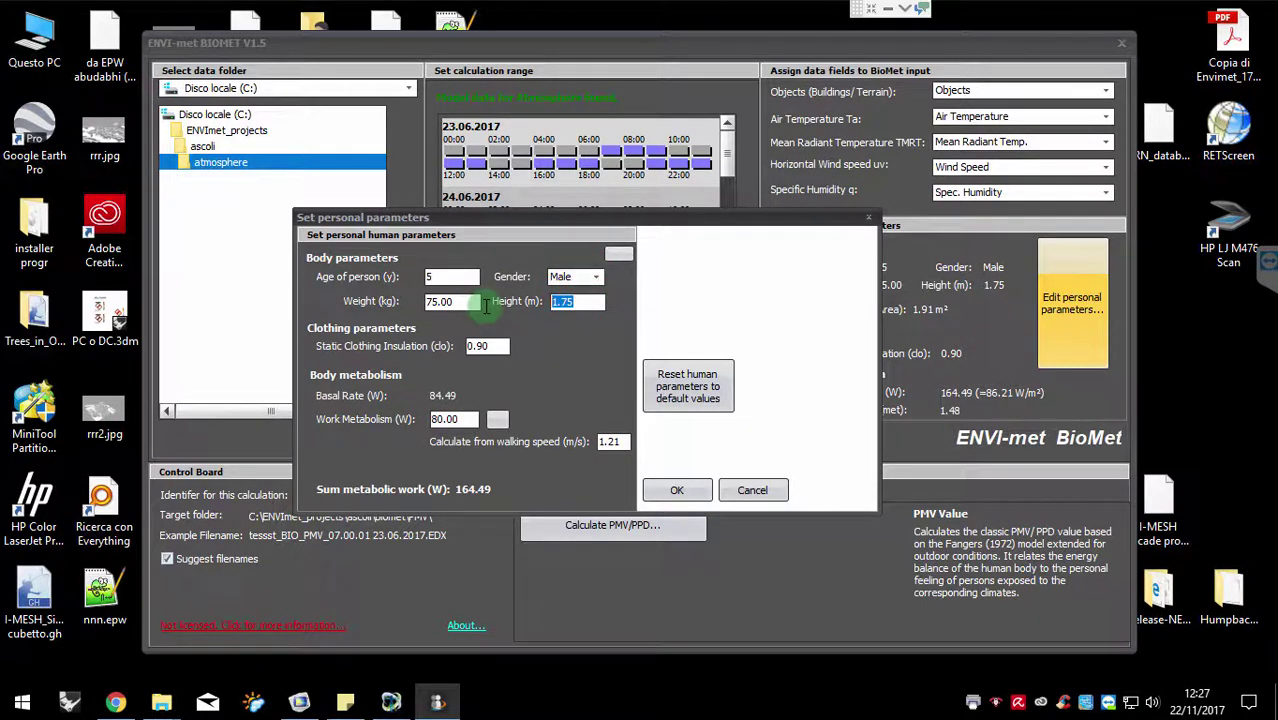
{"action": "type", "text": "1"}
{"action": "left_click", "coordinate": [463, 296]}
{"action": "left_click_drag", "start_coordinate": [463, 296], "coordinate": [262, 283]}
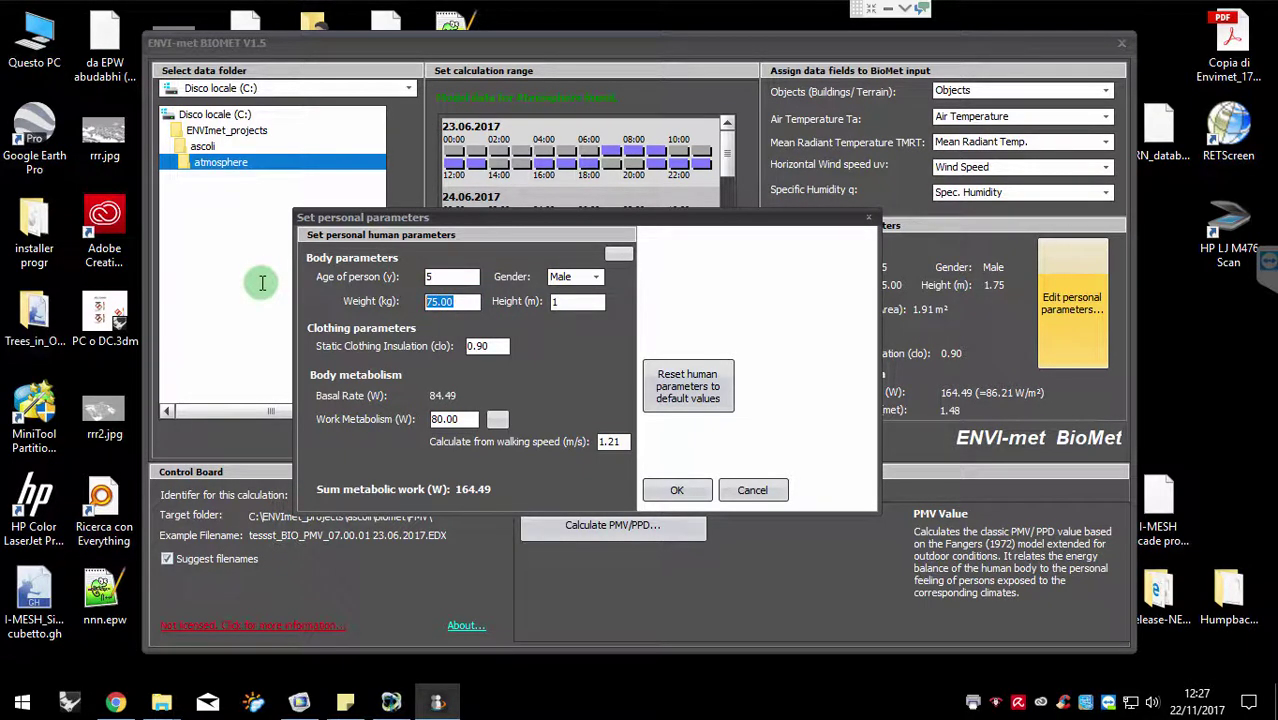
{"action": "type", "text": "30"}
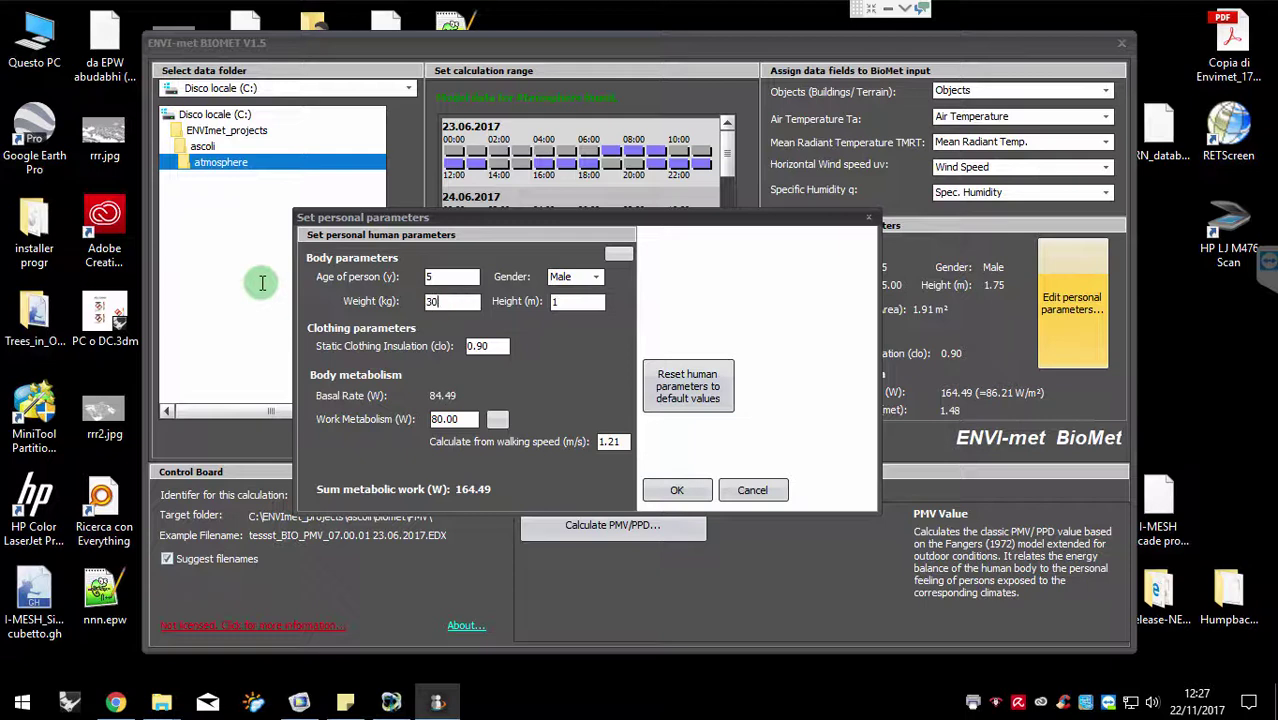
{"action": "left_click", "coordinate": [617, 258]}
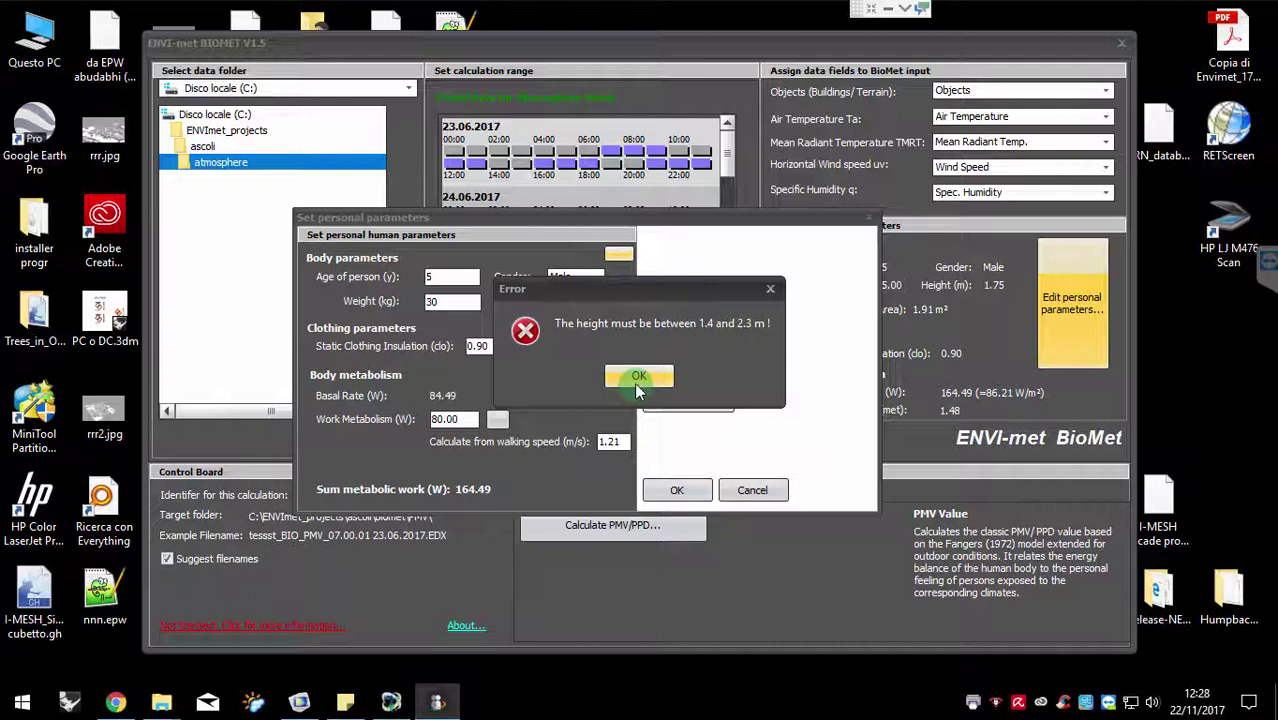
{"action": "left_click", "coordinate": [638, 377]}
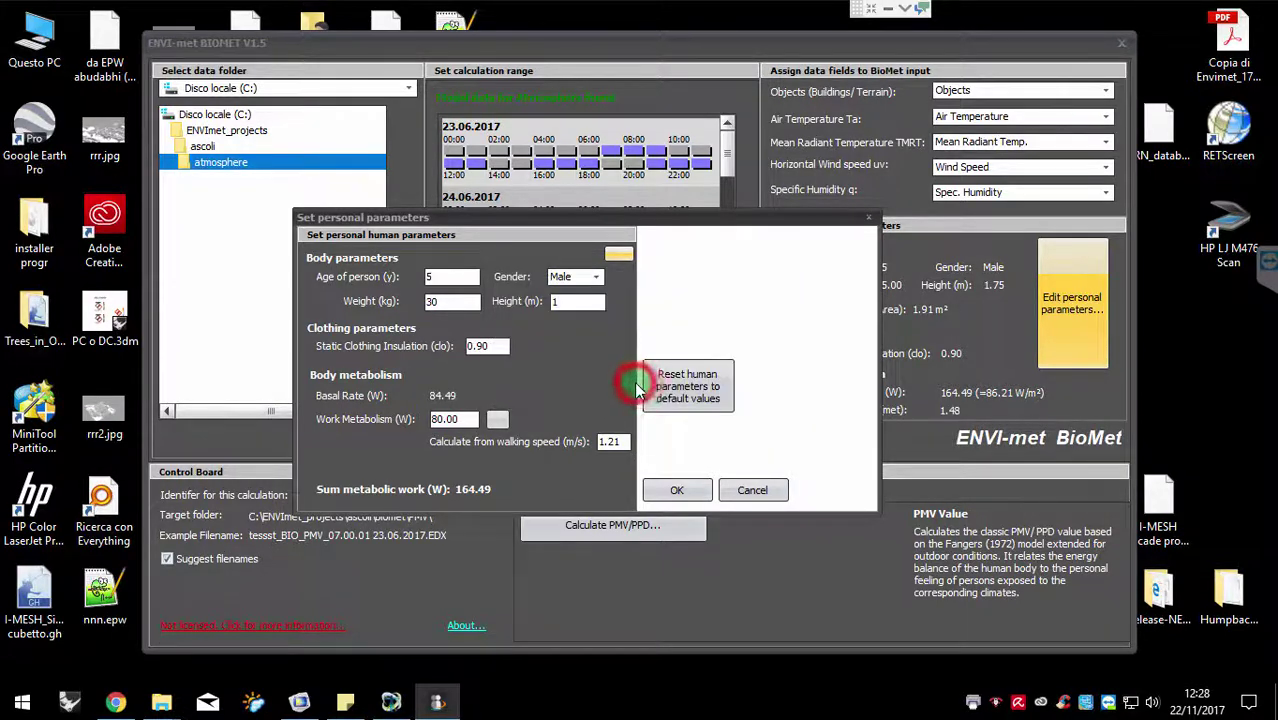
Try to apply a height of 1.4 m to the person's body parameters
{"action": "double_click", "coordinate": [578, 297]}
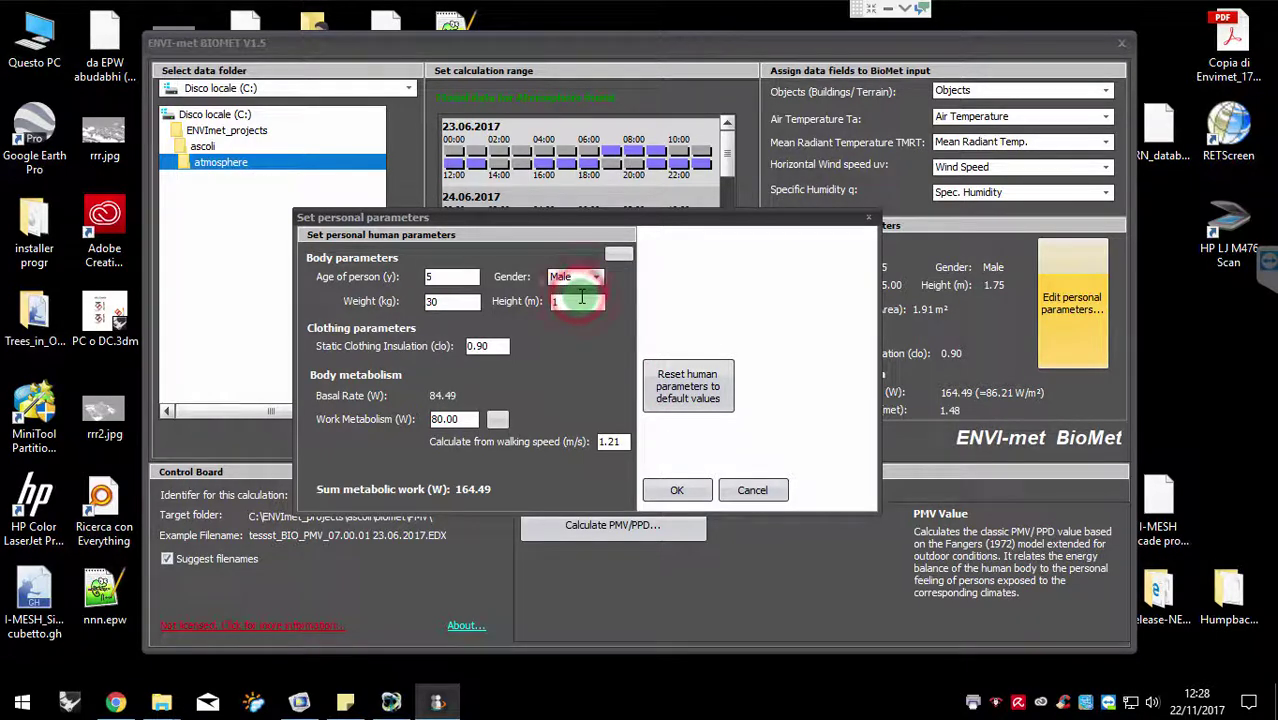
{"action": "type", "text": "14"}
{"action": "key", "text": "BackSpace"}
{"action": "type", "text": ".4"}
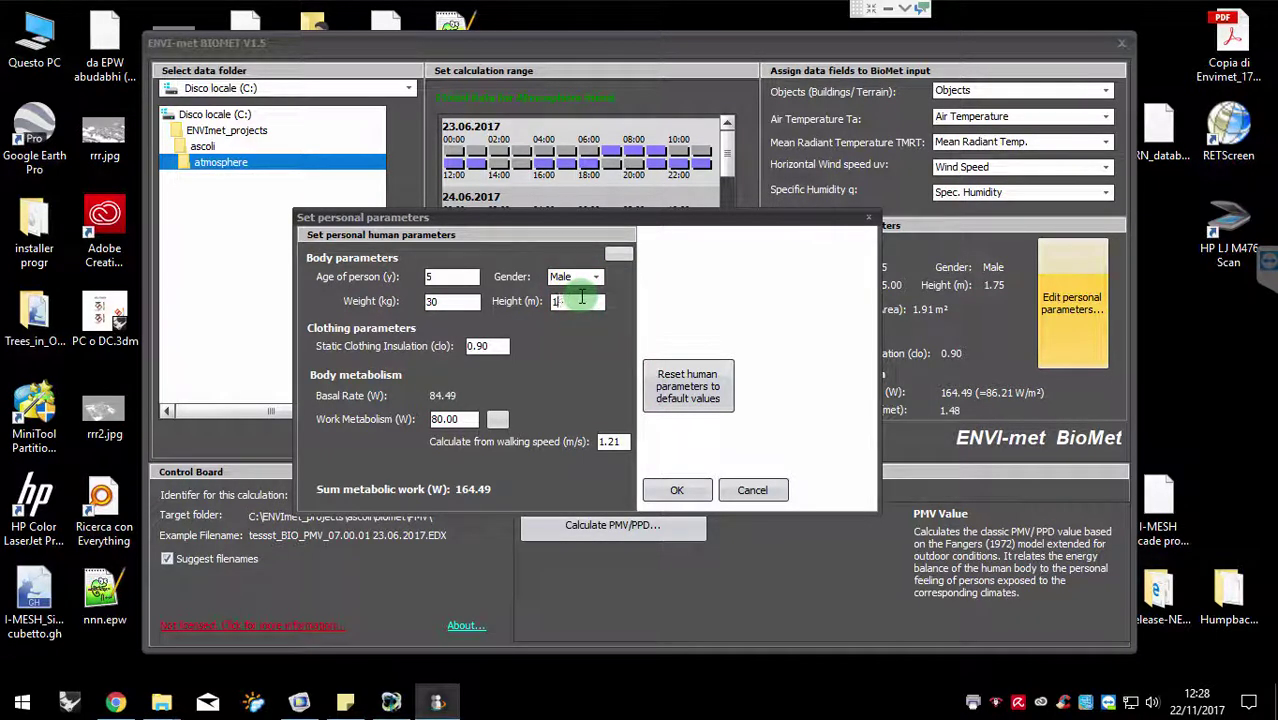
{"action": "left_click", "coordinate": [619, 253]}
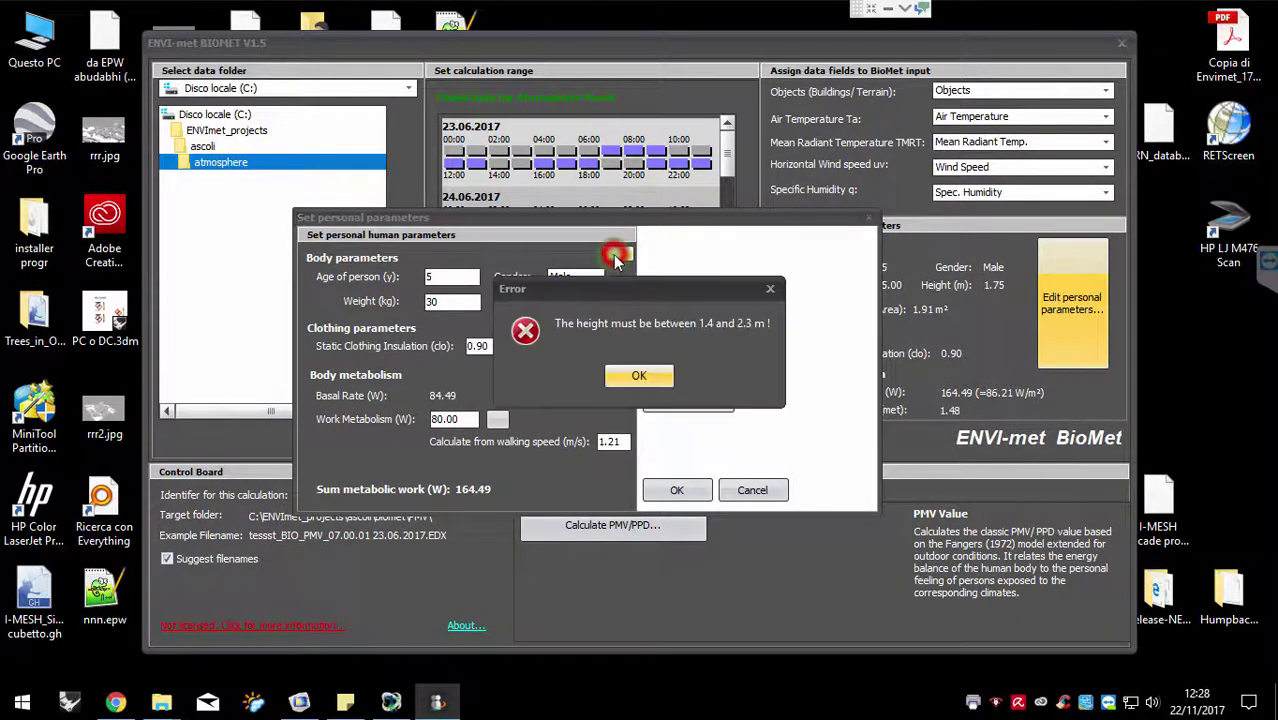
{"action": "left_click", "coordinate": [636, 377]}
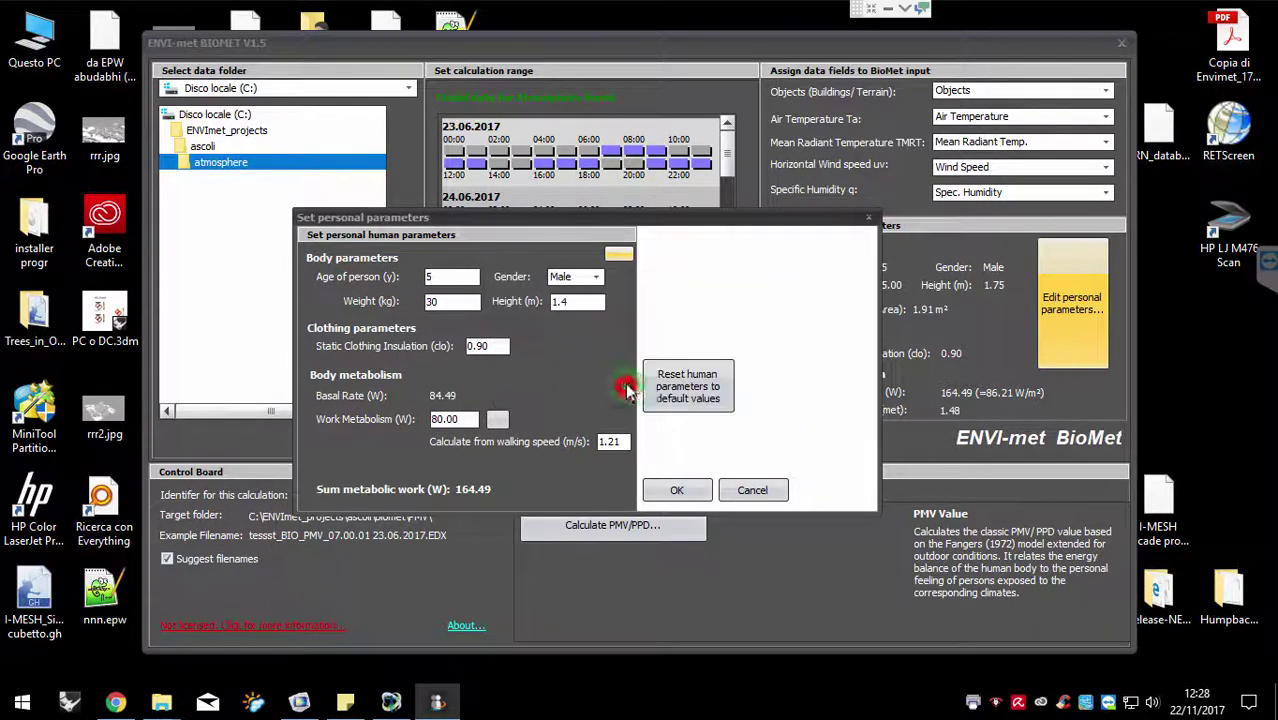
Set the person's height to 1.41 m and recalculate the basal metabolic rate
{"action": "double_click", "coordinate": [565, 302]}
{"action": "type", "text": "1.2"}
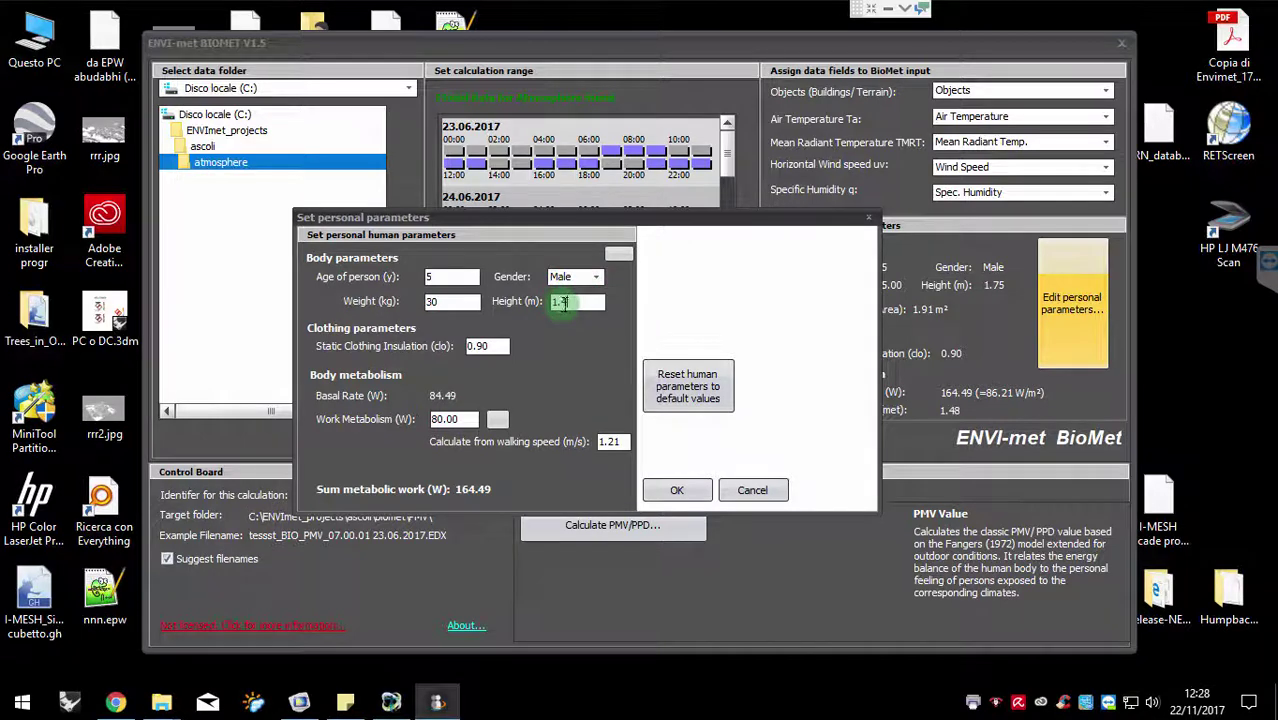
{"action": "left_click", "coordinate": [592, 302]}
{"action": "key", "text": "BackSpace"}
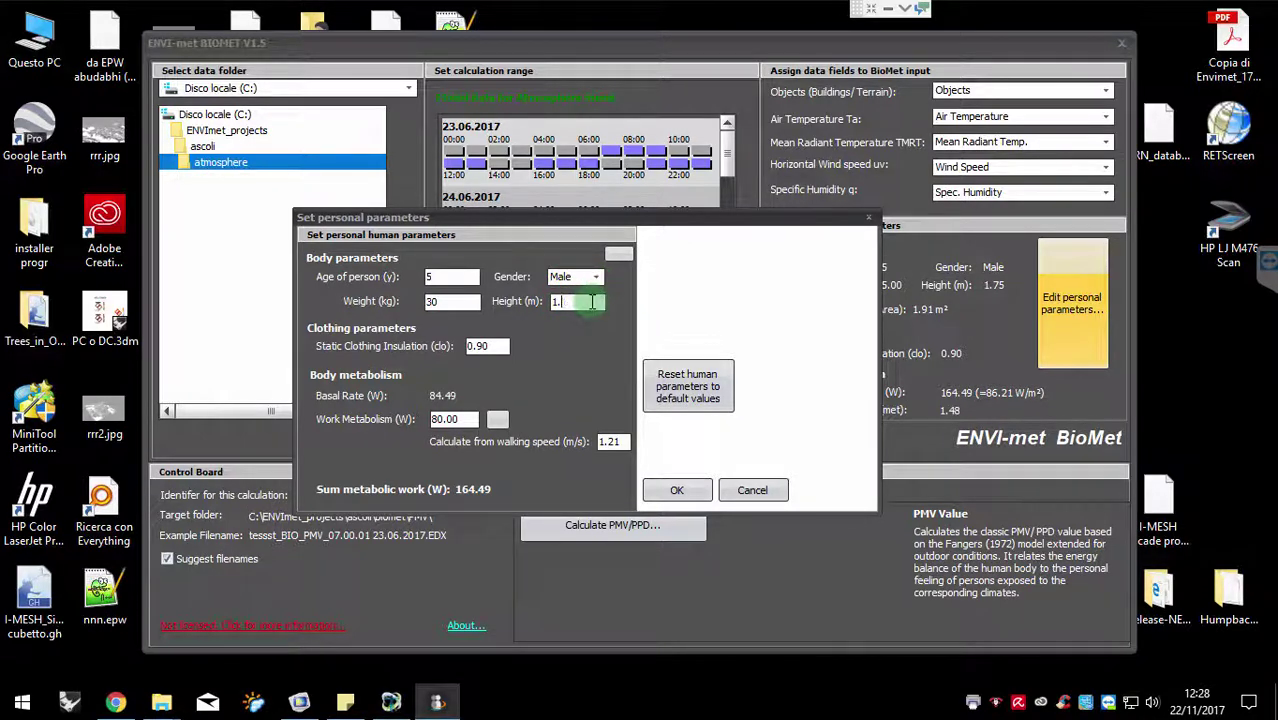
{"action": "type", "text": "41"}
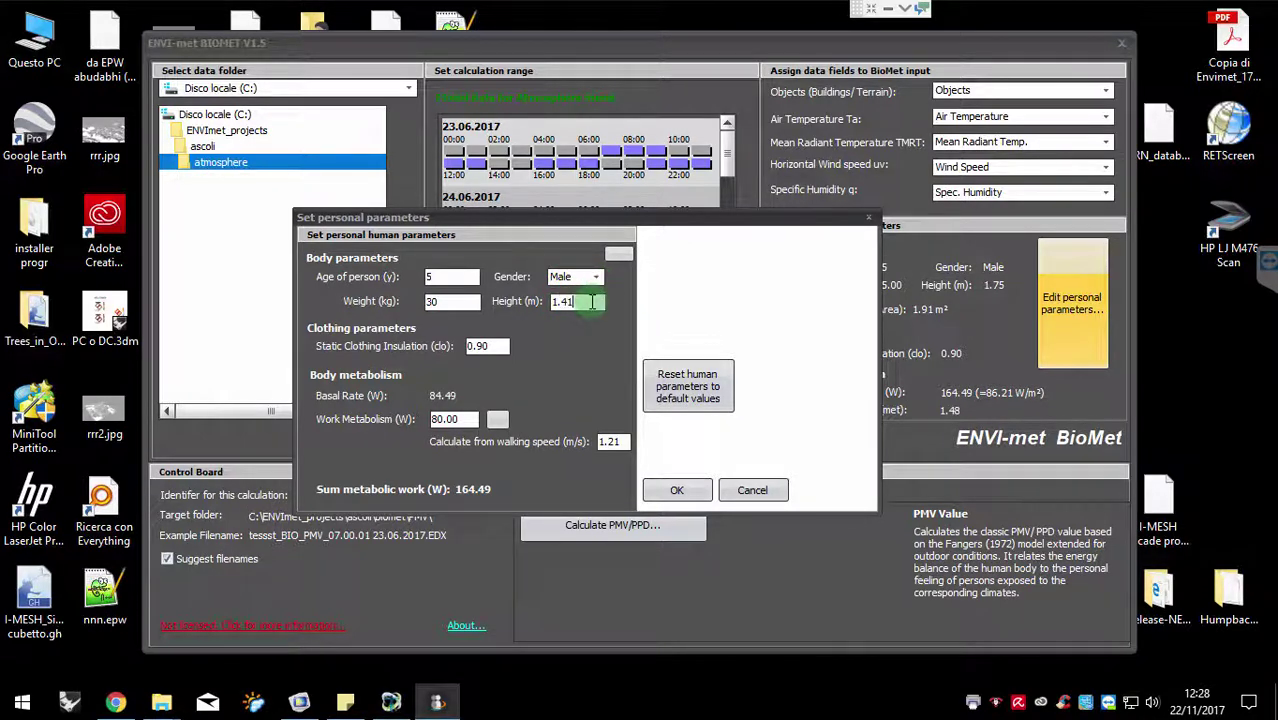
{"action": "left_click", "coordinate": [619, 255]}
{"action": "left_click", "coordinate": [622, 256]}
{"action": "left_click", "coordinate": [622, 256]}
Set the static clothing insulation to 0.3 clo and recalculate the metabolic values
{"action": "double_click", "coordinate": [487, 345]}
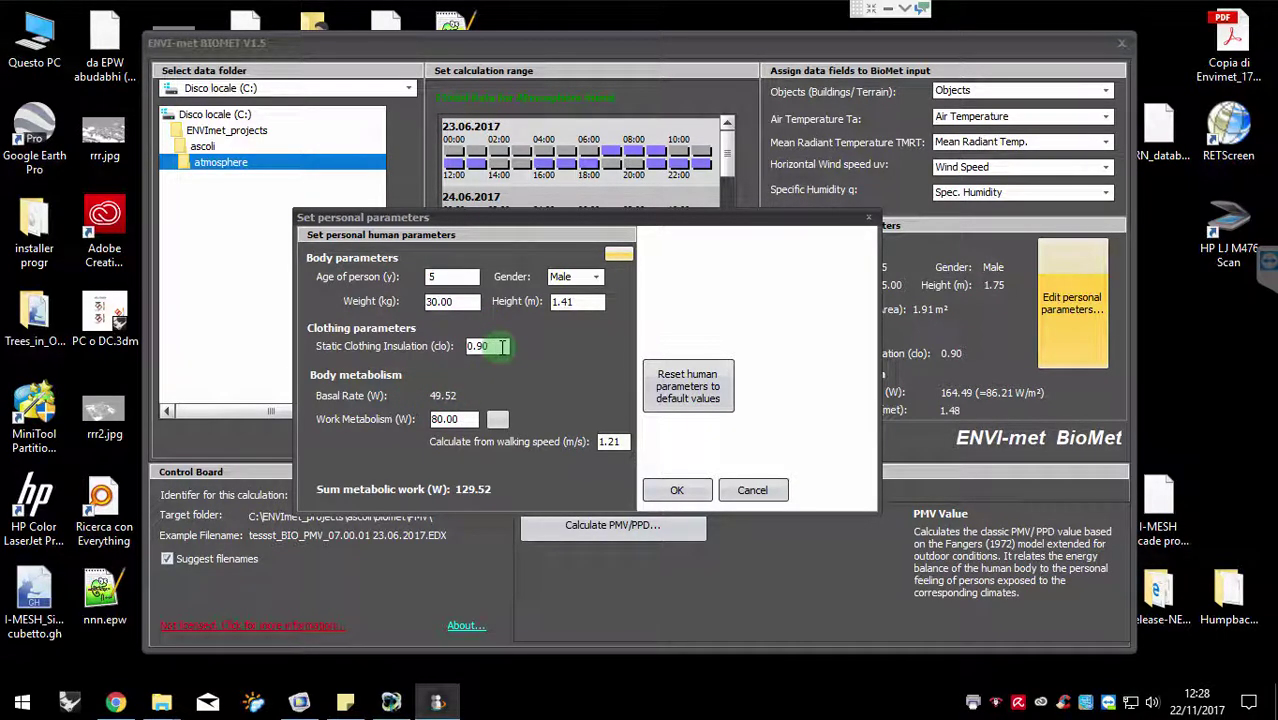
{"action": "double_click", "coordinate": [497, 345]}
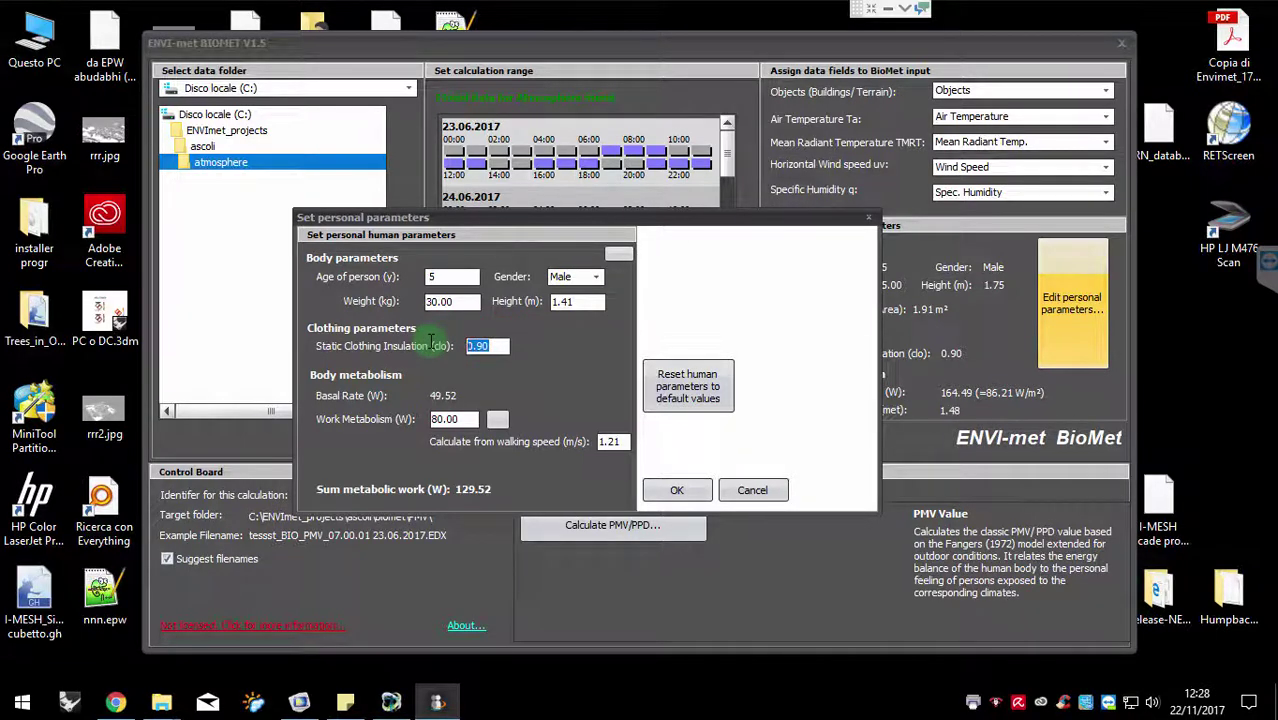
{"action": "type", "text": "1"}
{"action": "key", "text": "BackSpace"}
{"action": "type", "text": ".4"}
{"action": "key", "text": "BackSpace"}
{"action": "type", "text": "3"}
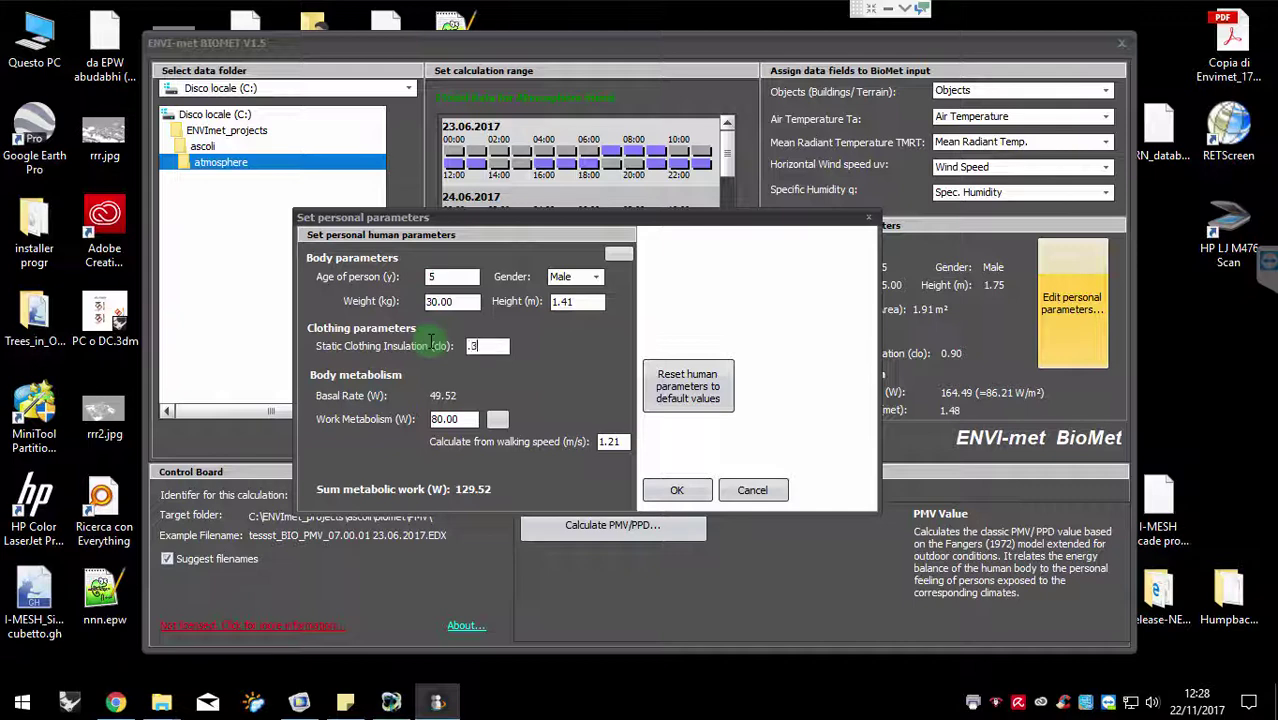
{"action": "left_click", "coordinate": [620, 261]}
{"action": "left_click", "coordinate": [617, 260]}
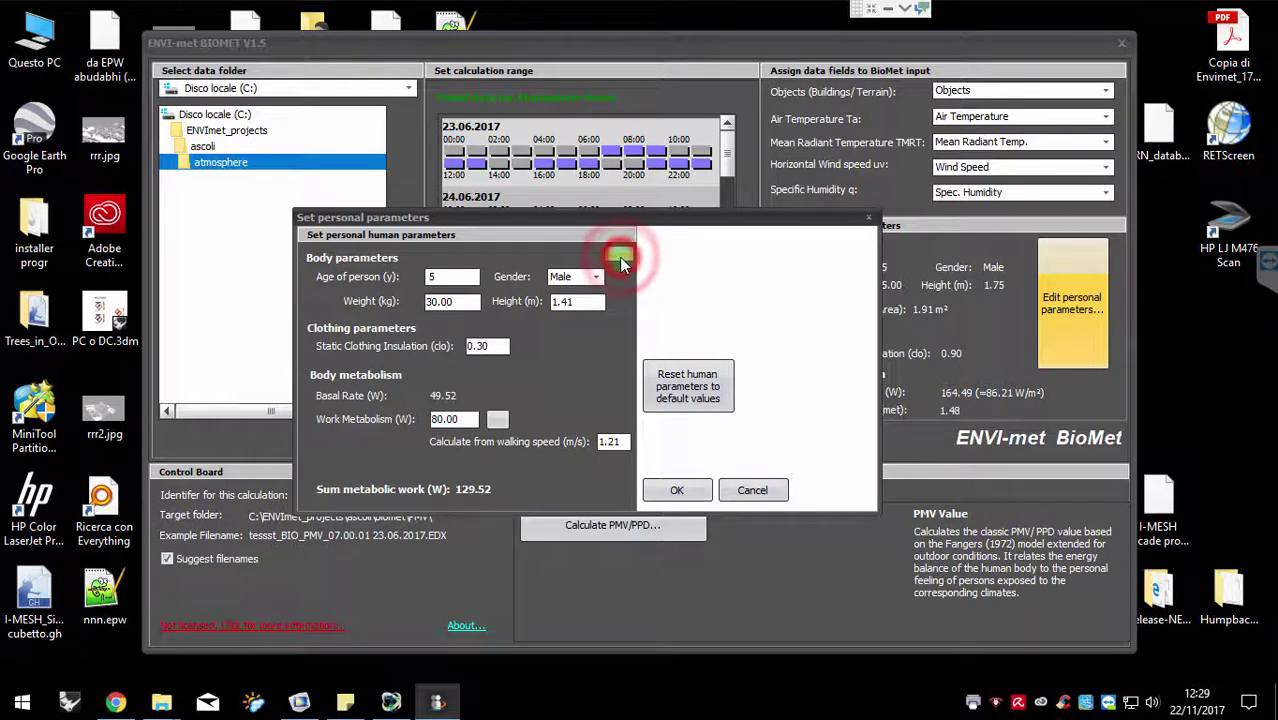
Set the static clothing insulation to 0.1 clo and recalculate the metabolic values
{"action": "double_click", "coordinate": [485, 344]}
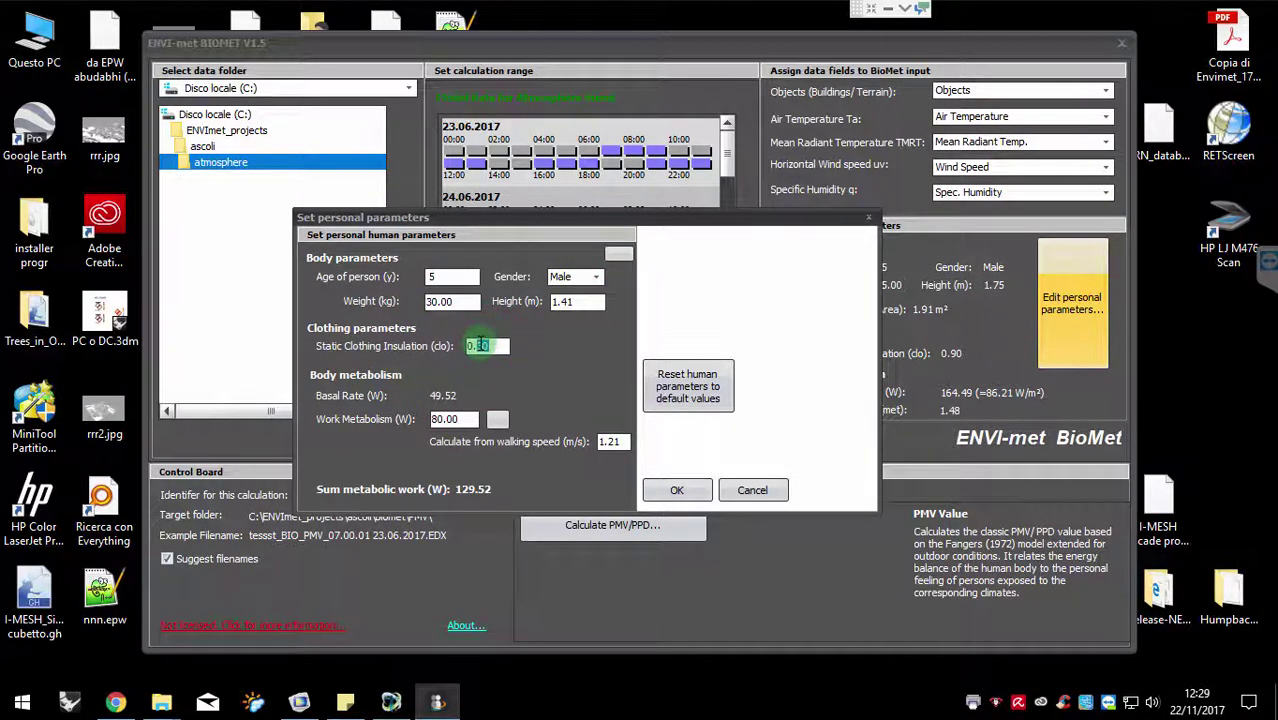
{"action": "type", "text": "0.1"}
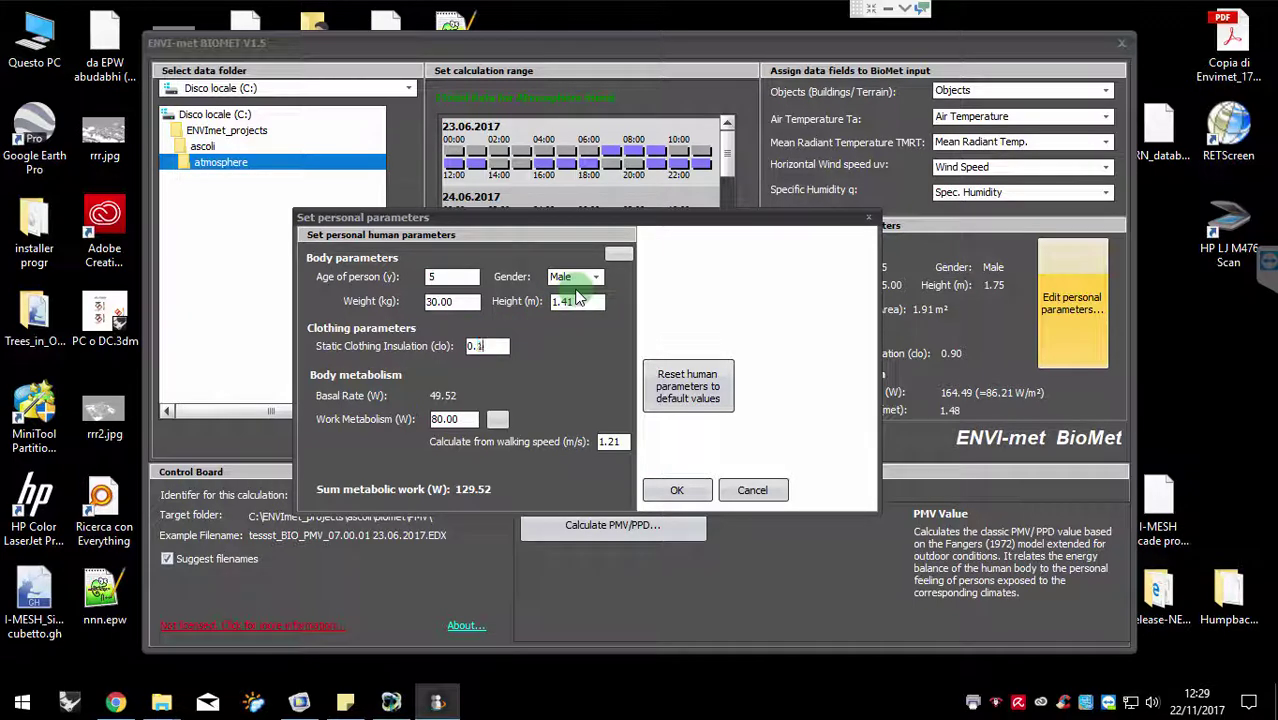
{"action": "left_click", "coordinate": [616, 256]}
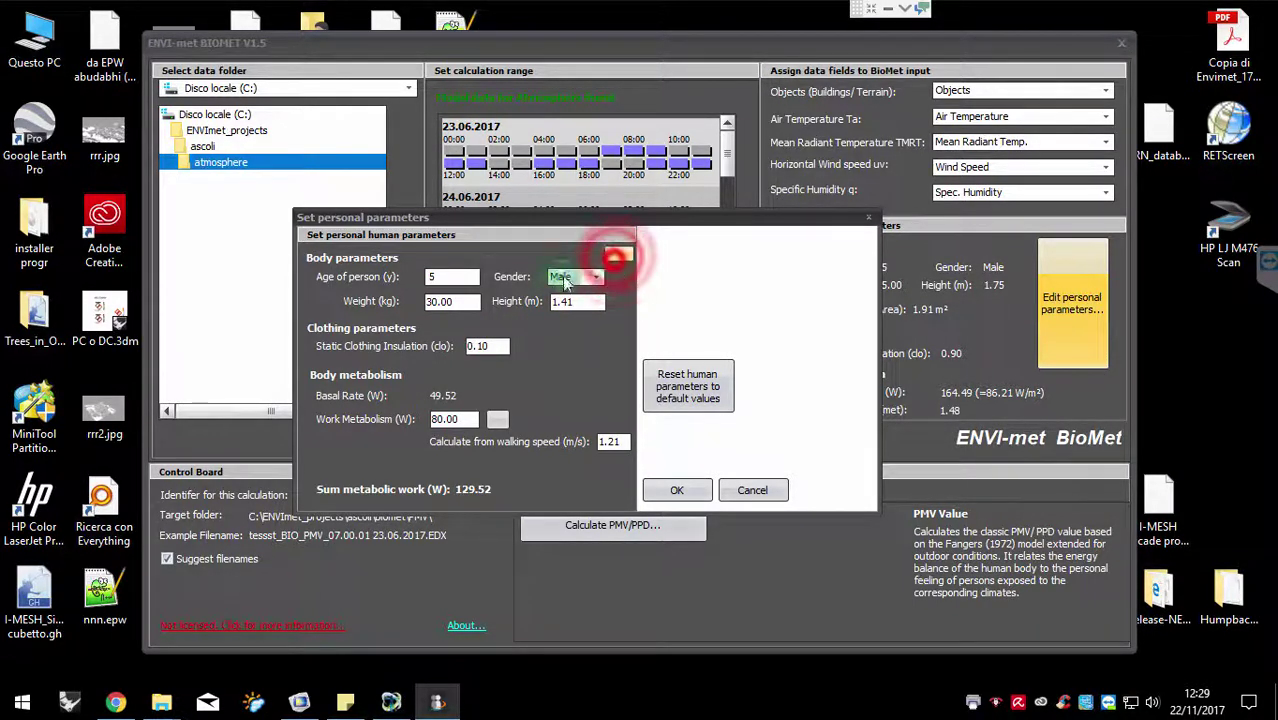
Set the walking speed to 0 m/s and recalculate the work metabolism from it
{"action": "left_click", "coordinate": [608, 441]}
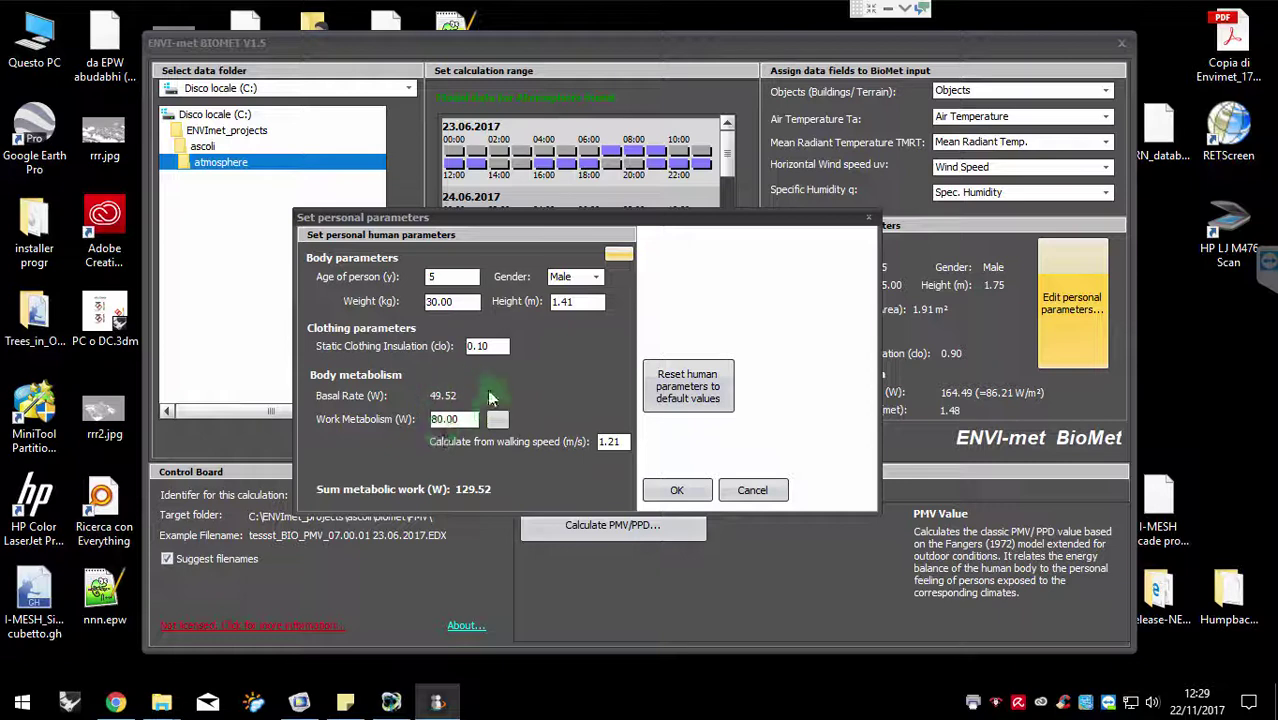
{"action": "left_click", "coordinate": [497, 419]}
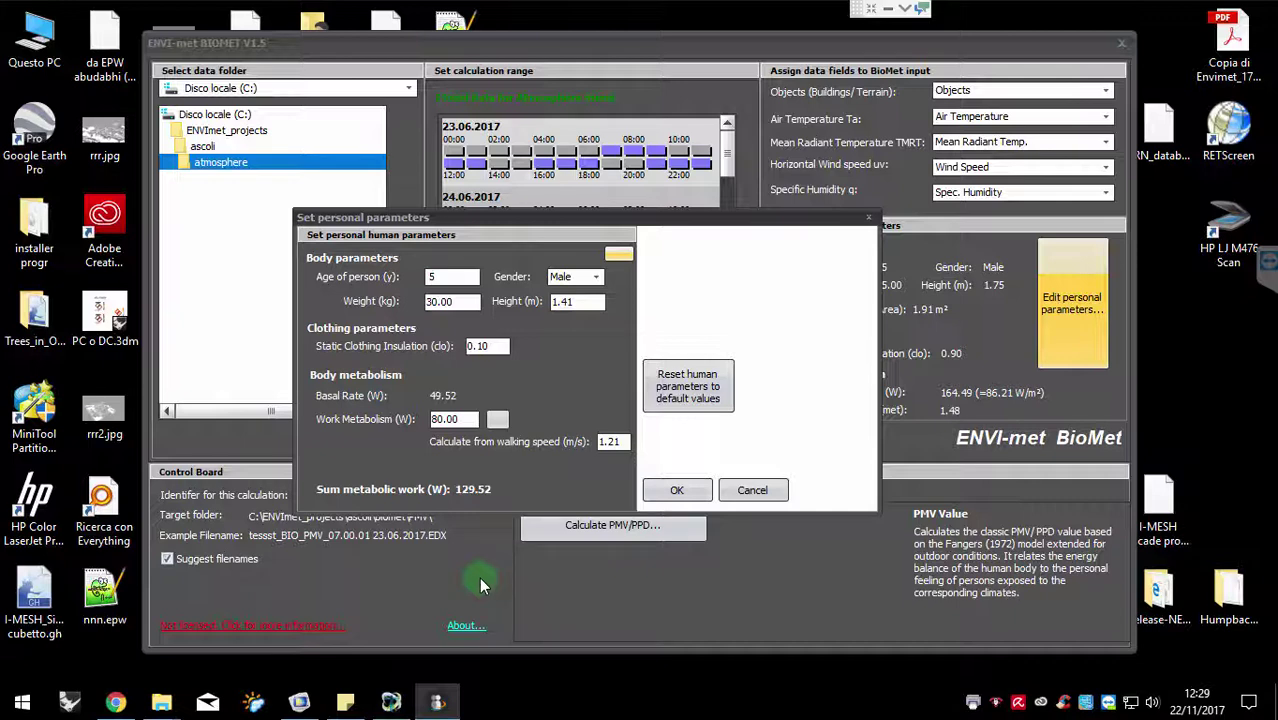
{"action": "double_click", "coordinate": [612, 442]}
{"action": "double_click", "coordinate": [622, 442]}
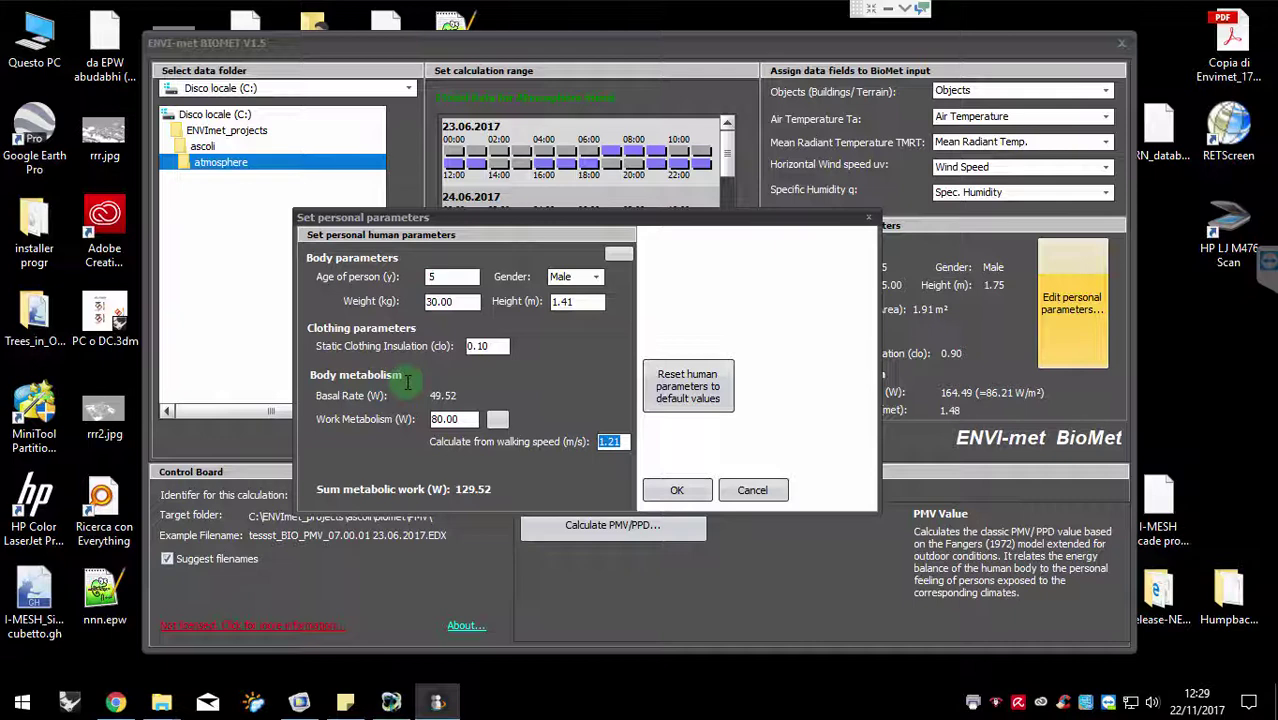
{"action": "left_click_drag", "start_coordinate": [617, 442], "coordinate": [597, 441]}
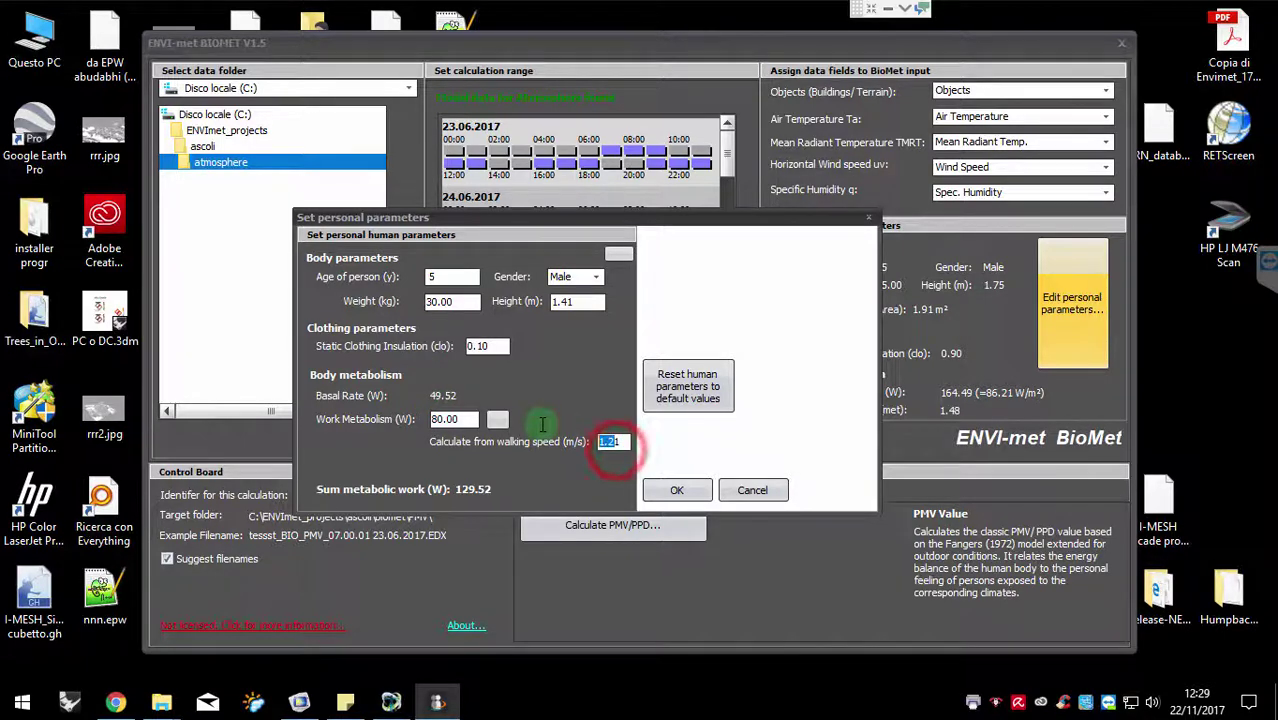
{"action": "key", "text": "BackSpace"}
{"action": "type", "text": "0"}
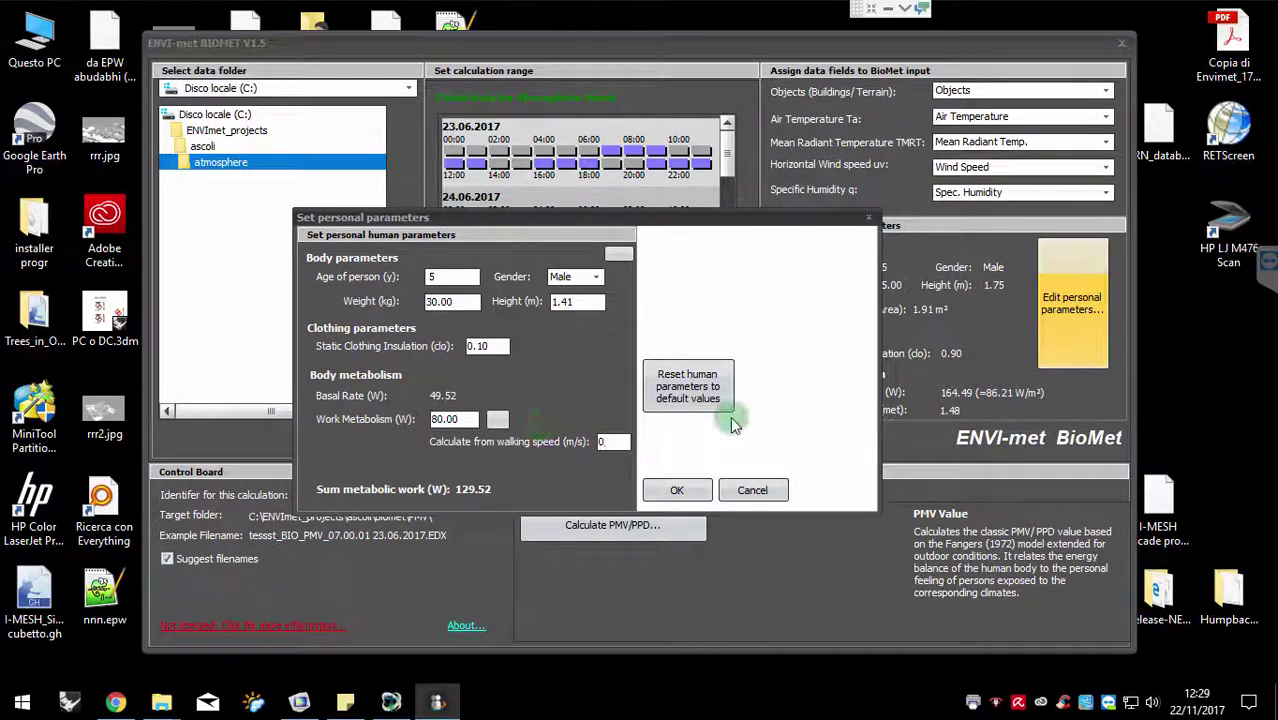
{"action": "left_click", "coordinate": [497, 420]}
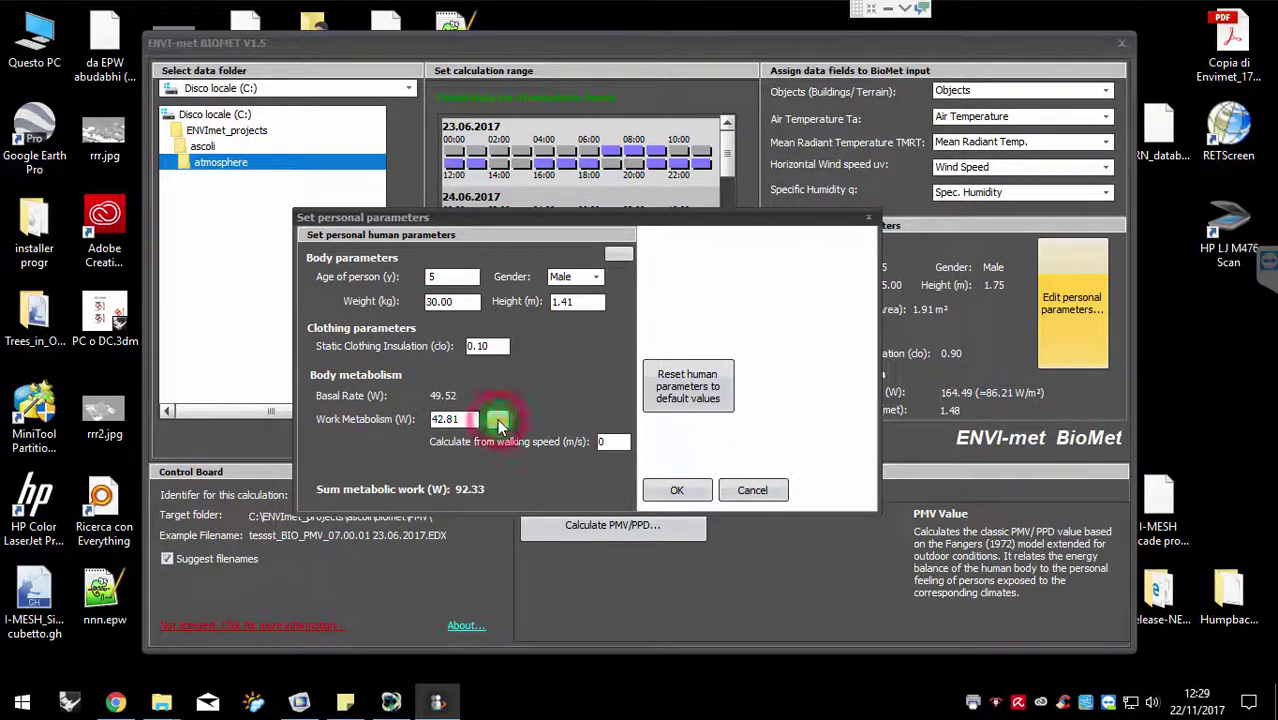
{"action": "left_click", "coordinate": [497, 420]}
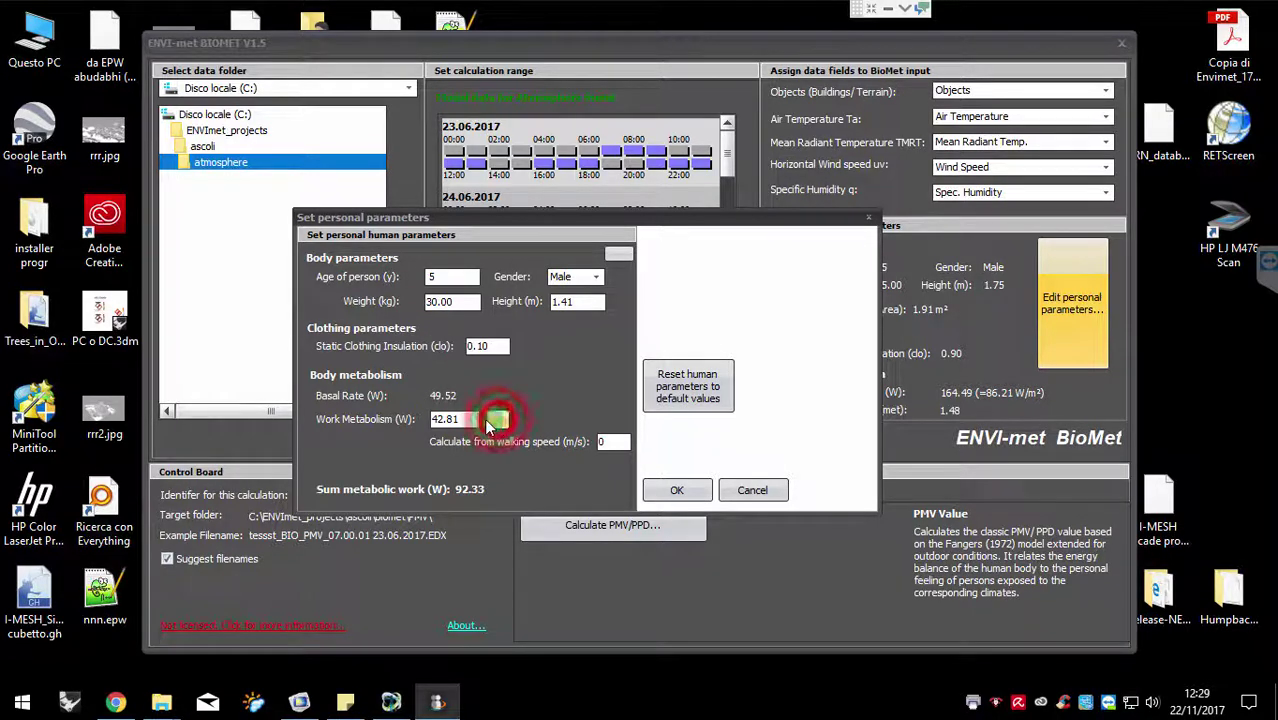
Set the walking speed to 2 m/s and recalculate the work metabolism from it
{"action": "double_click", "coordinate": [463, 420]}
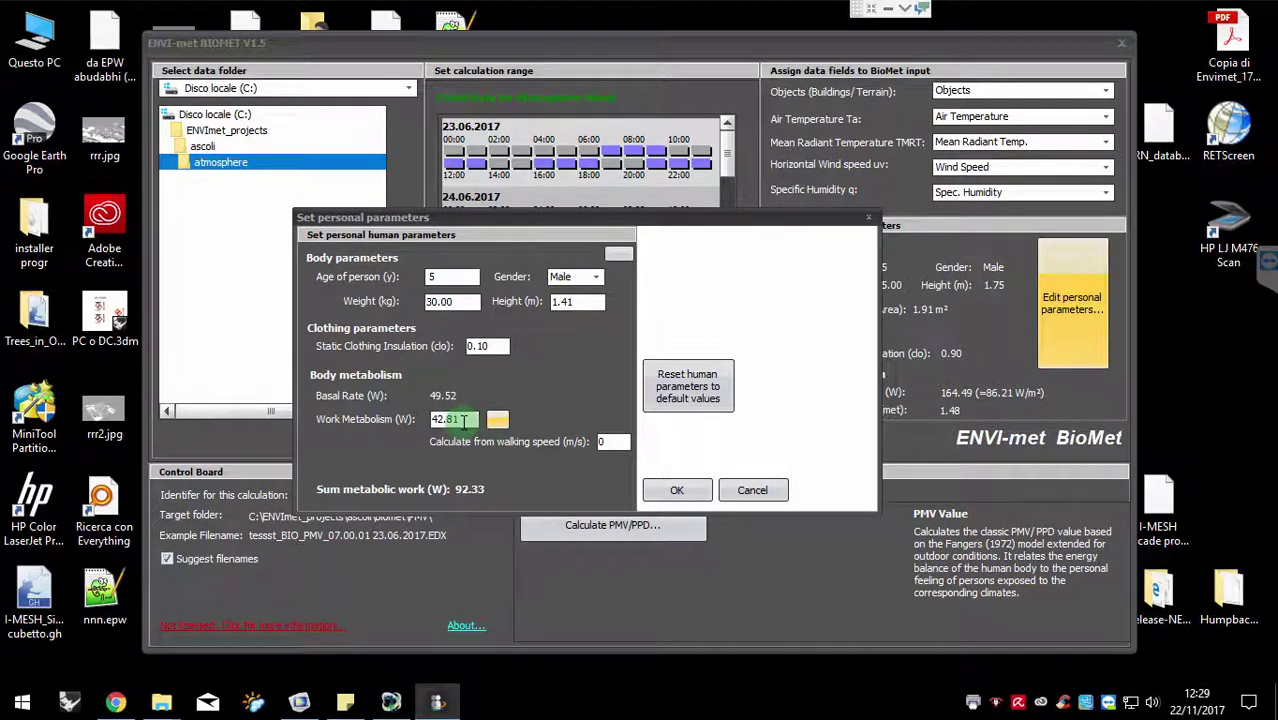
{"action": "left_click", "coordinate": [612, 441]}
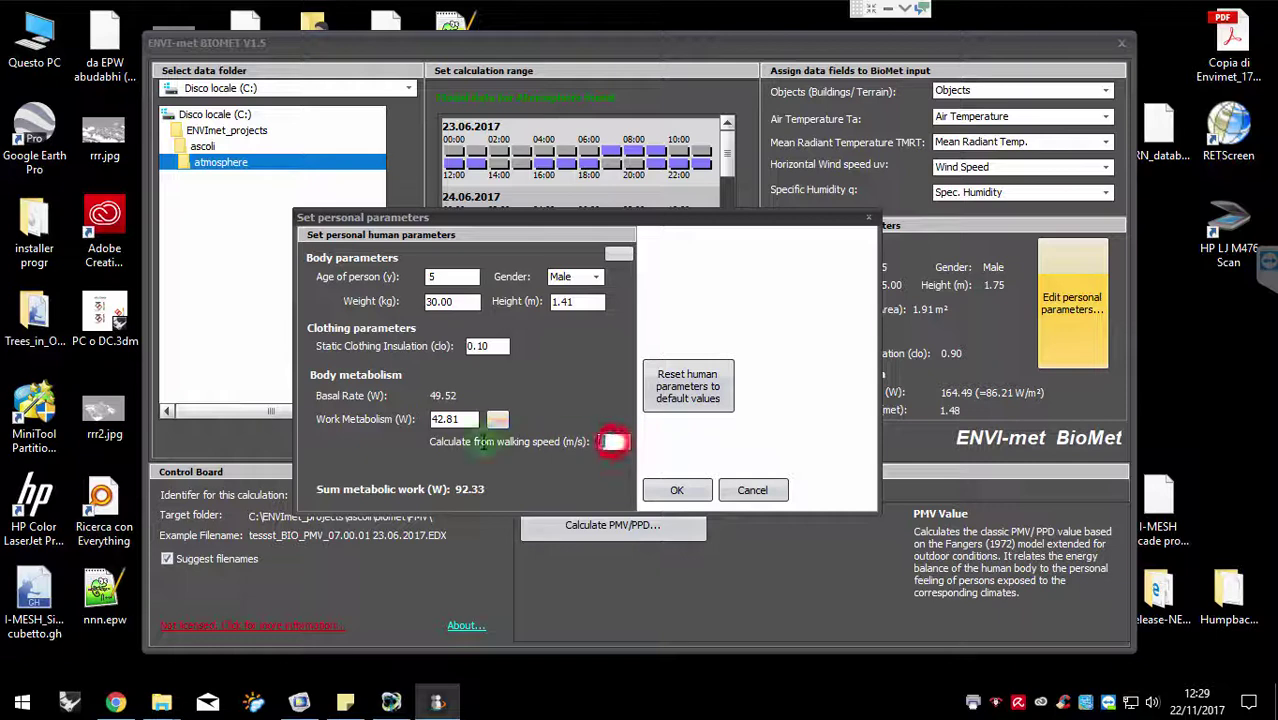
{"action": "type", "text": "2"}
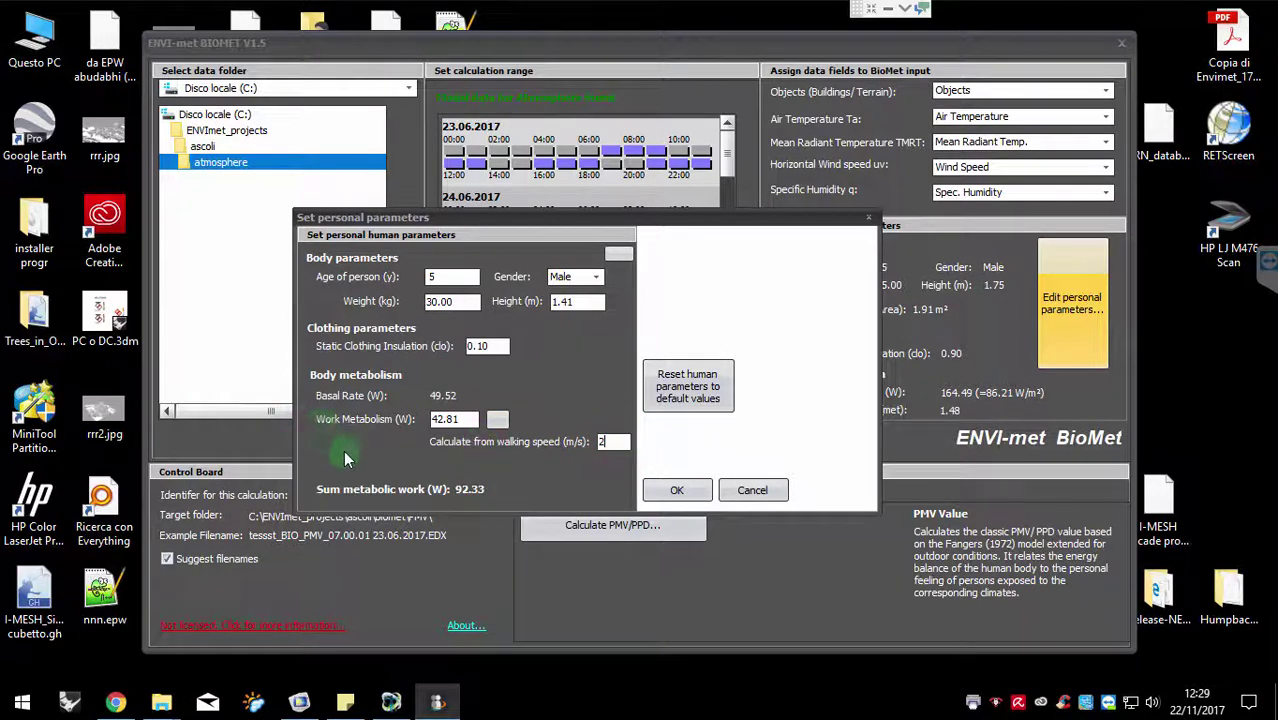
{"action": "left_click", "coordinate": [497, 420]}
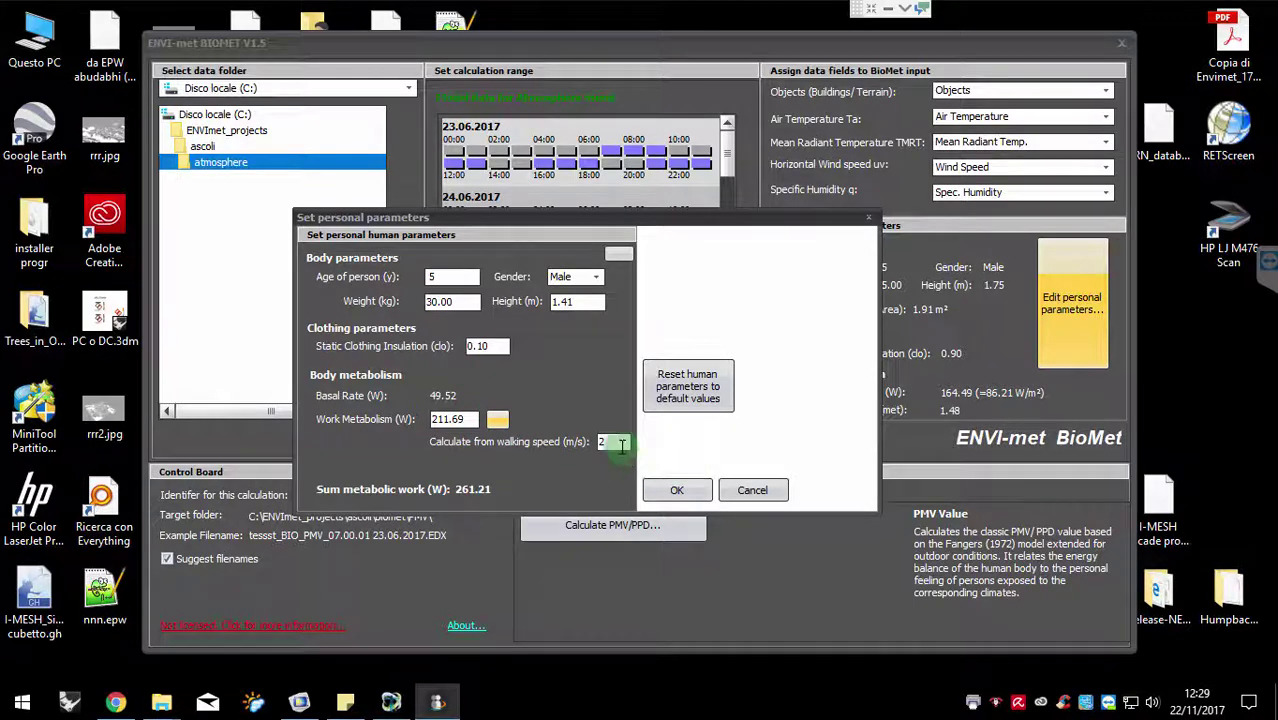
Set the walking speed to 1.5 m/s, recalculate the work metabolism, and accept the personal parameters
{"action": "double_click", "coordinate": [621, 444]}
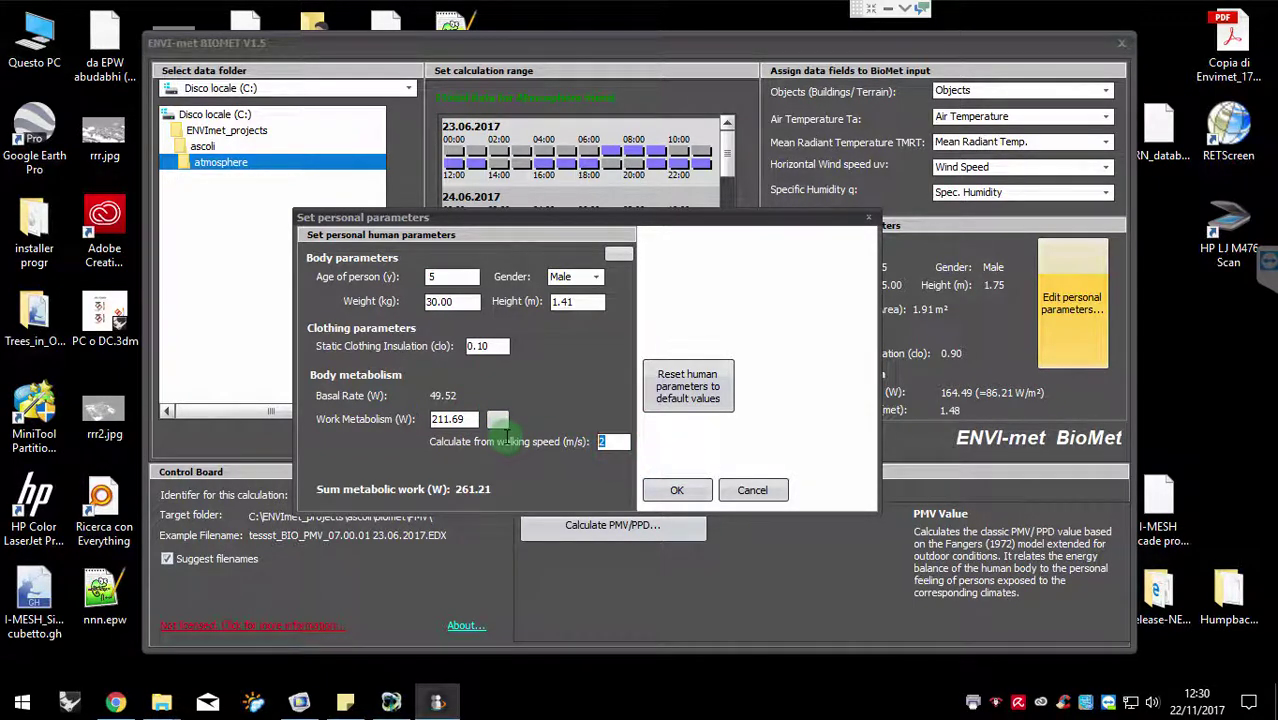
{"action": "type", "text": "1"}
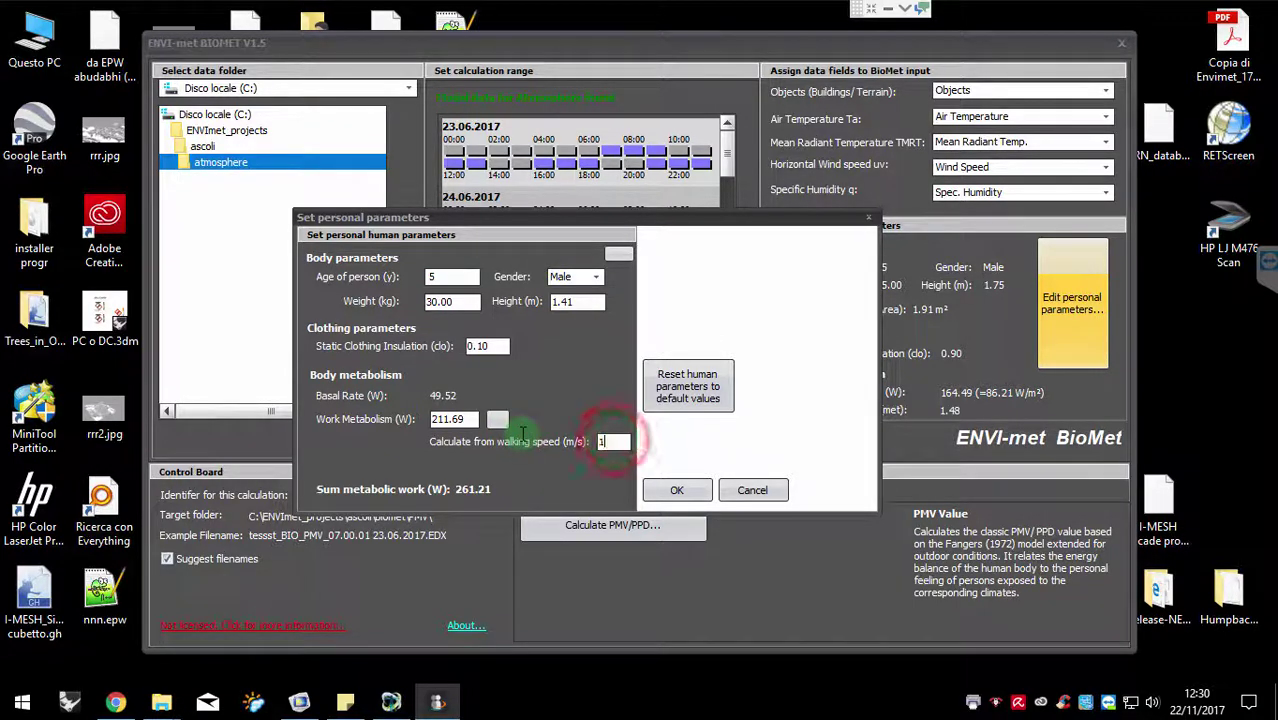
{"action": "type", "text": ".5"}
{"action": "left_click", "coordinate": [497, 419]}
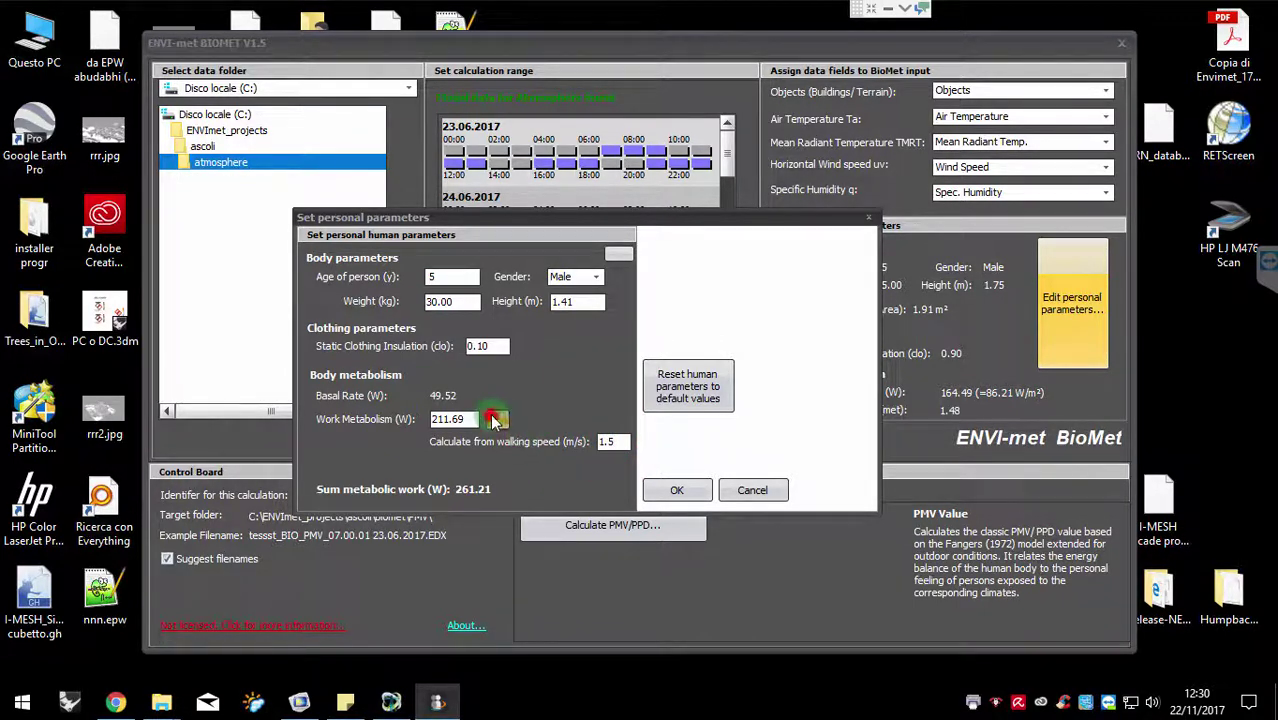
{"action": "left_click", "coordinate": [497, 420]}
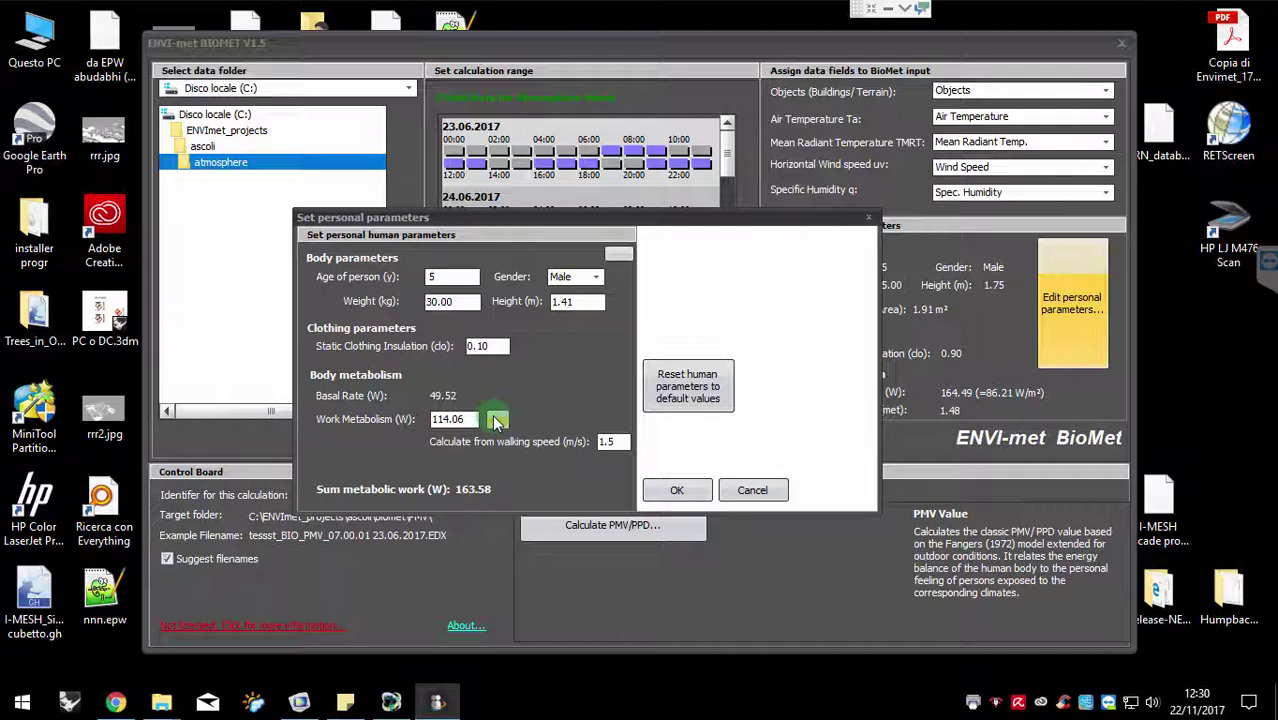
{"action": "left_click", "coordinate": [676, 490]}
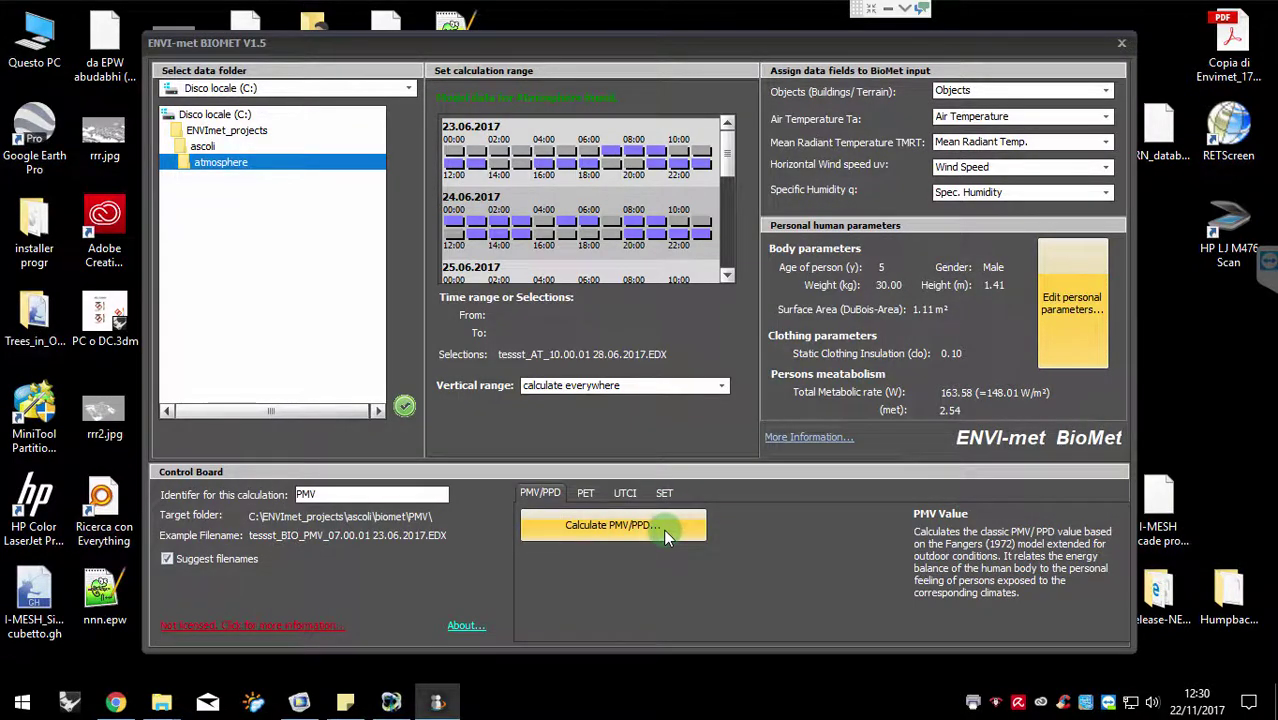
Start the PMV/PPD calculation with the customised personal parameters and abort it by closing BioMet
{"action": "left_click", "coordinate": [612, 537]}
{"action": "left_click", "coordinate": [613, 528]}
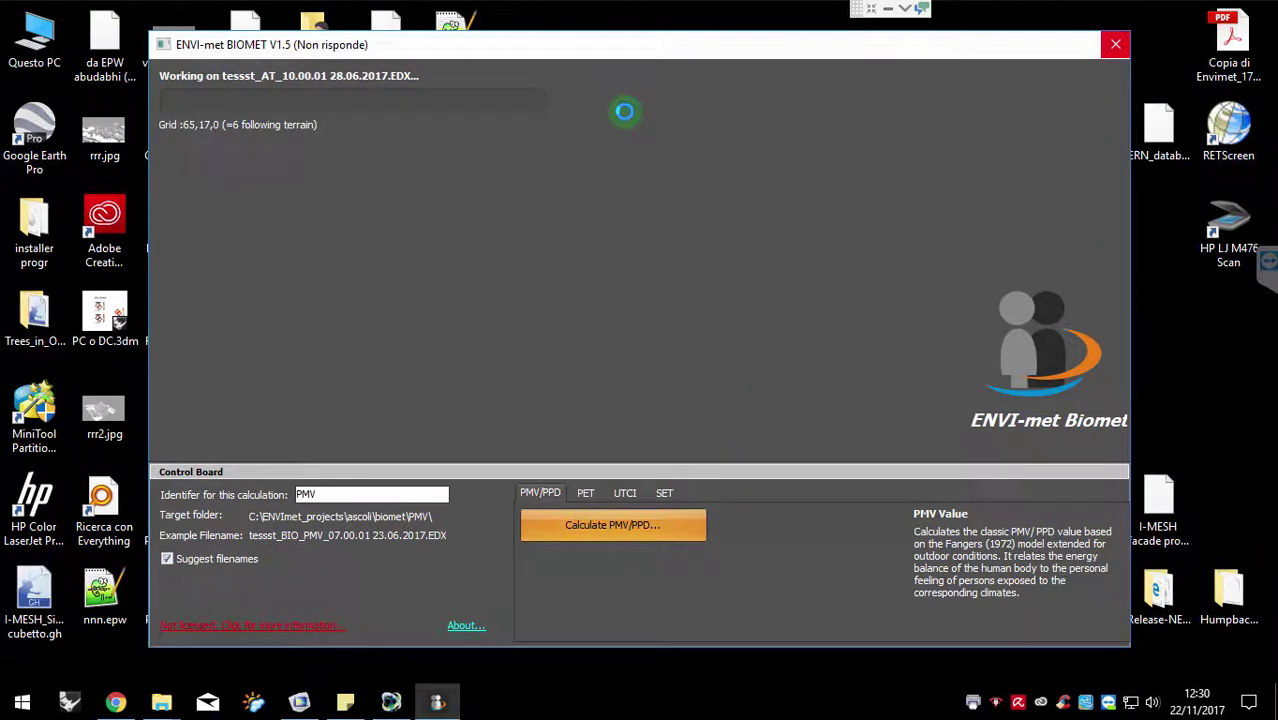
{"action": "left_click", "coordinate": [1116, 45]}
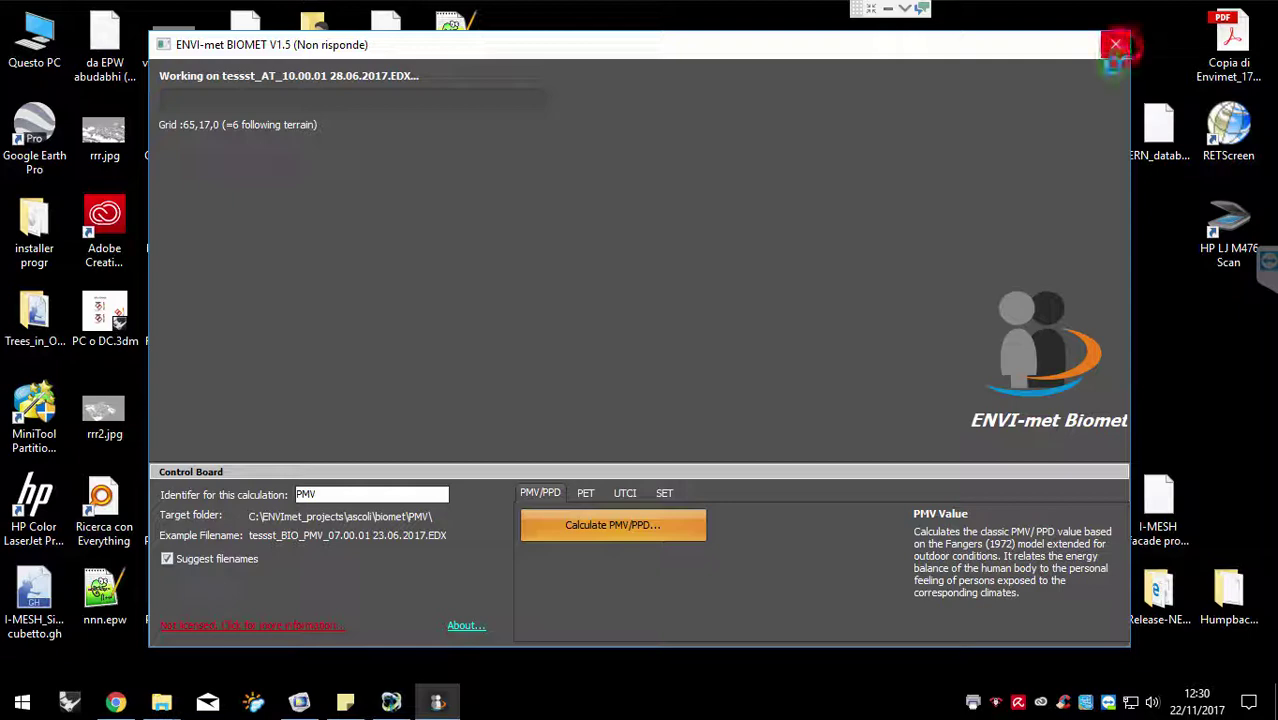
{"action": "left_click", "coordinate": [641, 385]}
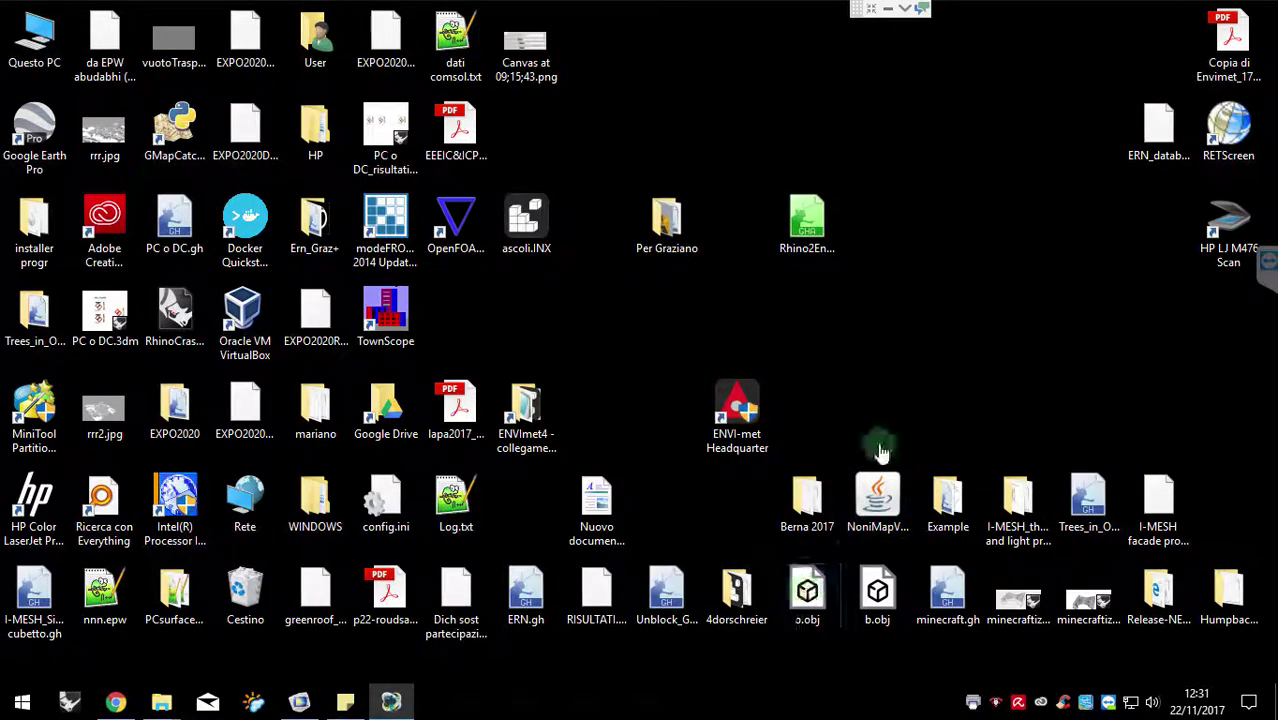
Switch to LEONARDO and show the File Set A data selection in the DataNavigator
{"action": "left_click", "coordinate": [390, 700]}
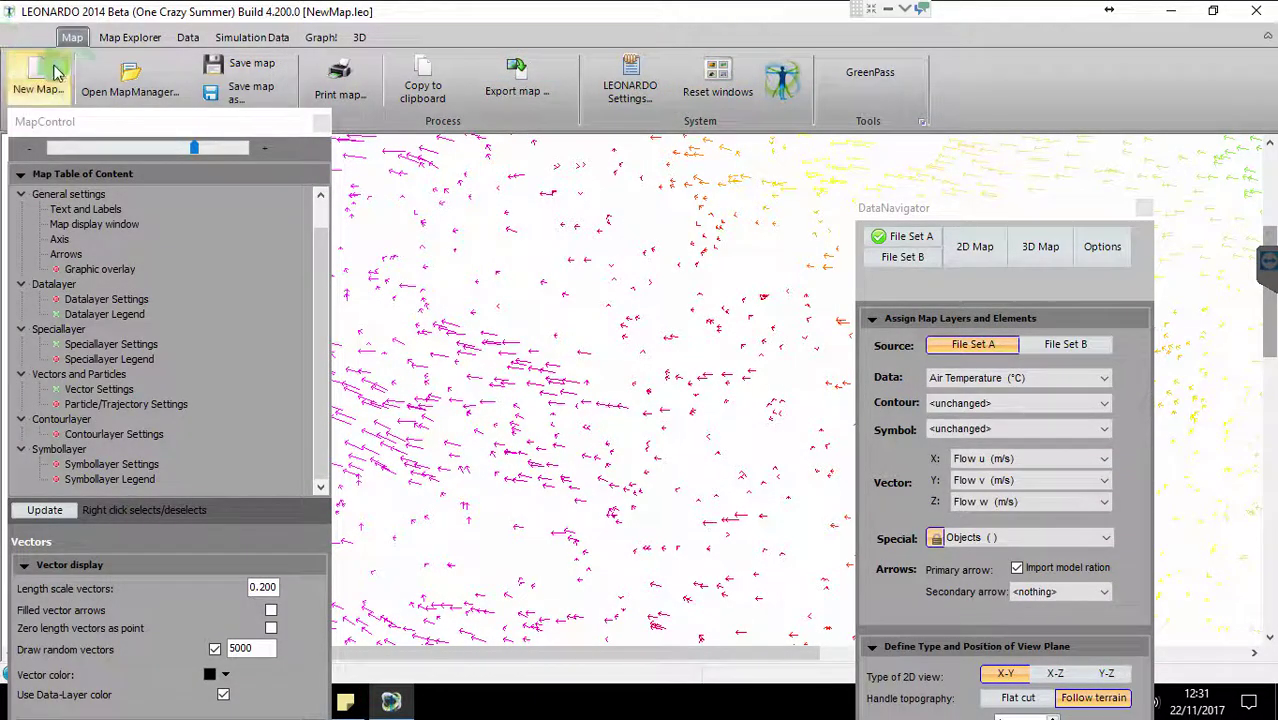
{"action": "left_click_drag", "start_coordinate": [975, 212], "coordinate": [967, 85]}
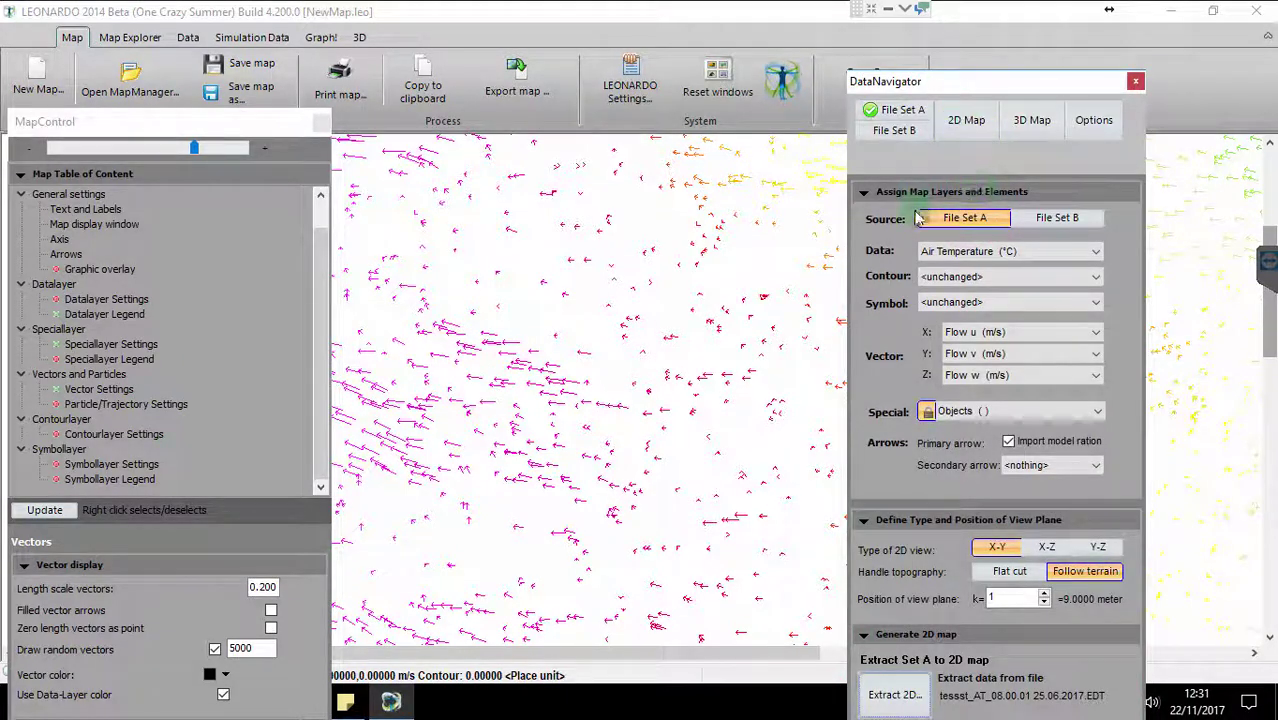
{"action": "left_click", "coordinate": [919, 110]}
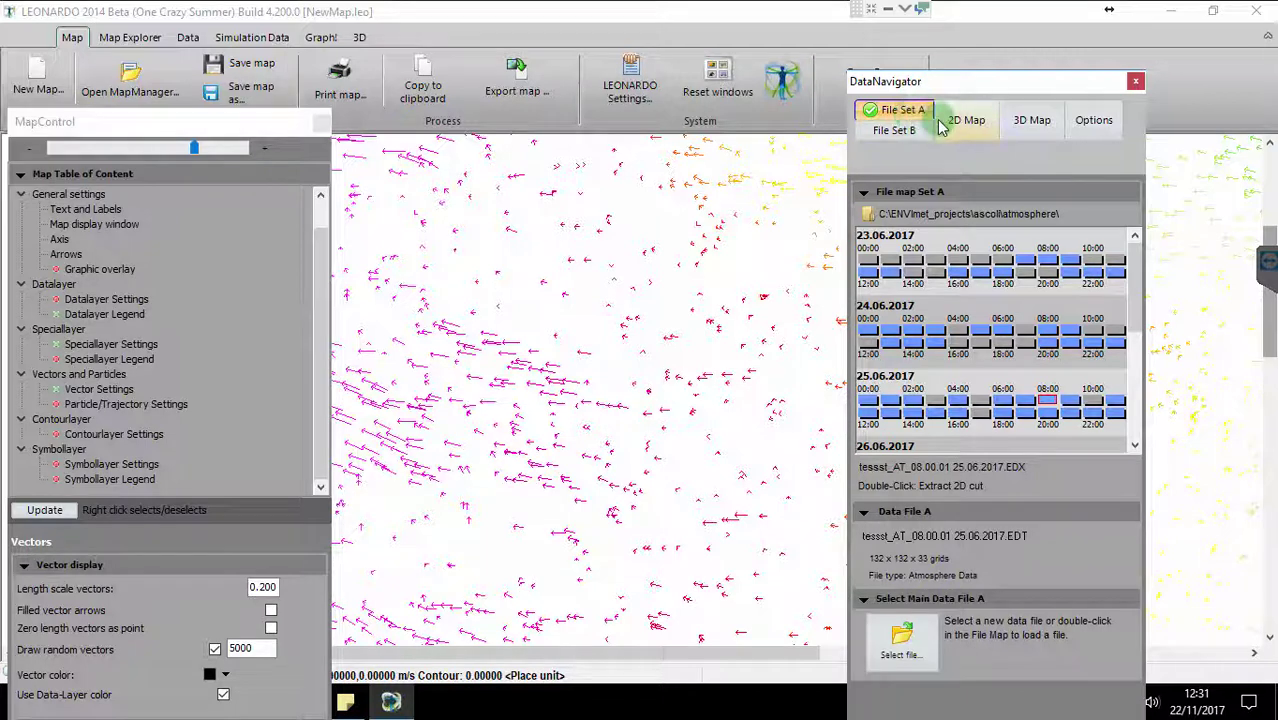
Load tessst_BIO_PMV_10.00.01 23.06.2017.EDX from ascoli's biomet\PMV folder as the main data file of File Set A
{"action": "left_click", "coordinate": [881, 617]}
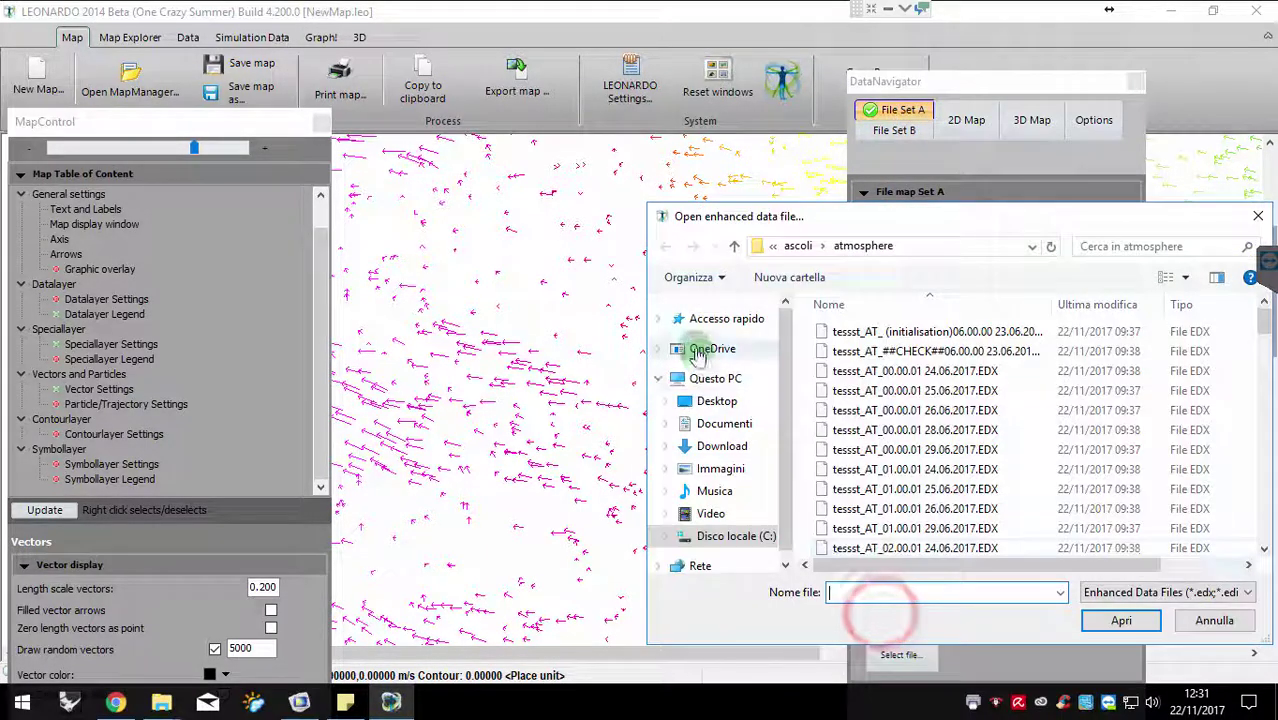
{"action": "left_click", "coordinate": [798, 249]}
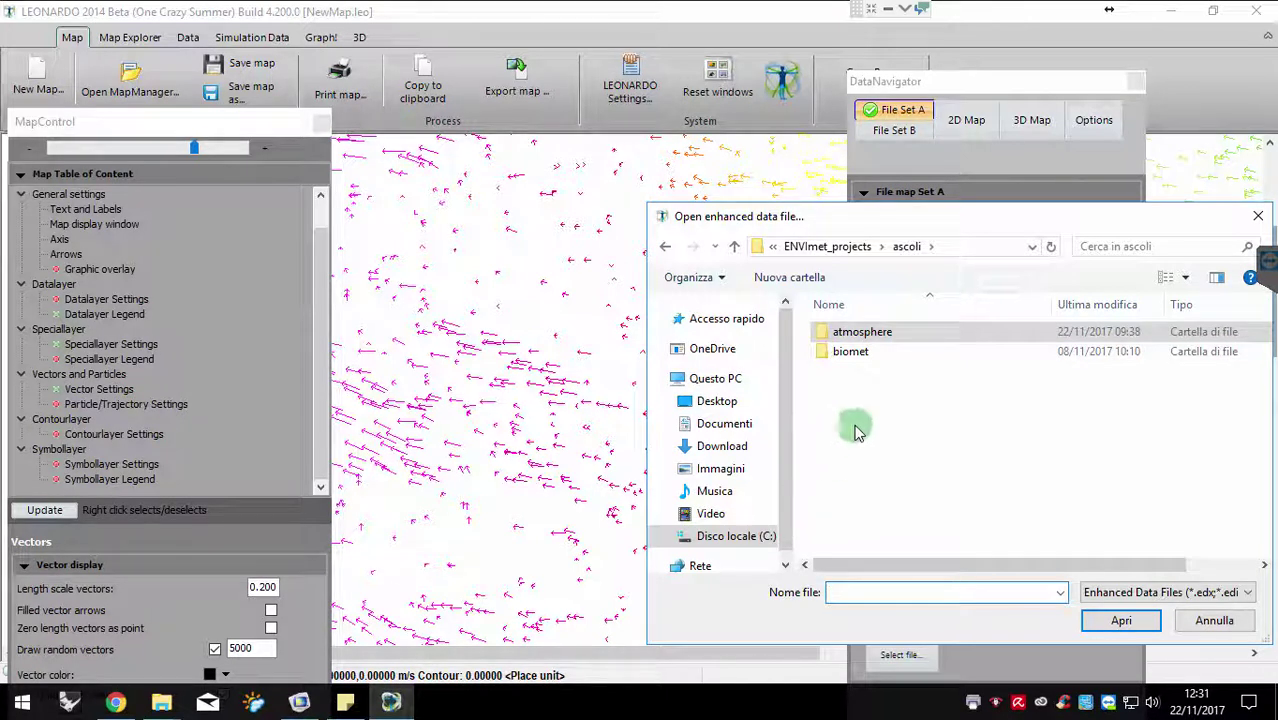
{"action": "double_click", "coordinate": [850, 352]}
{"action": "double_click", "coordinate": [845, 334]}
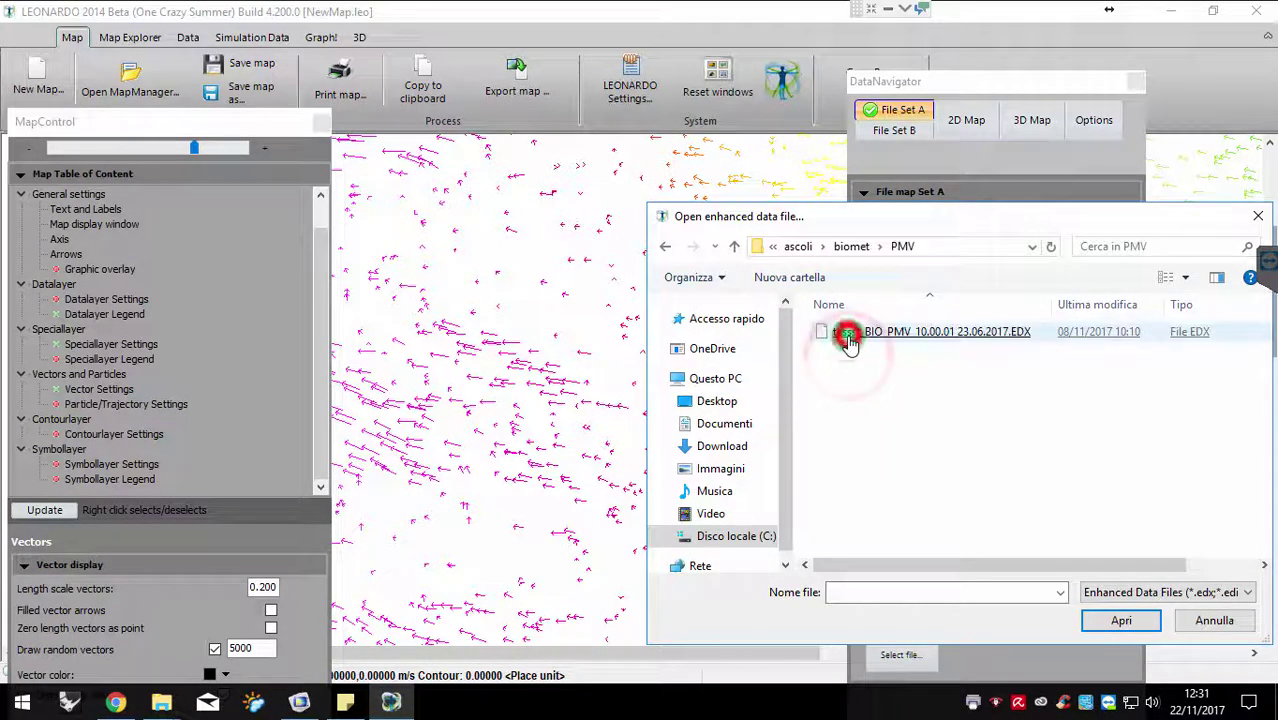
{"action": "left_click", "coordinate": [884, 334]}
{"action": "double_click", "coordinate": [884, 334]}
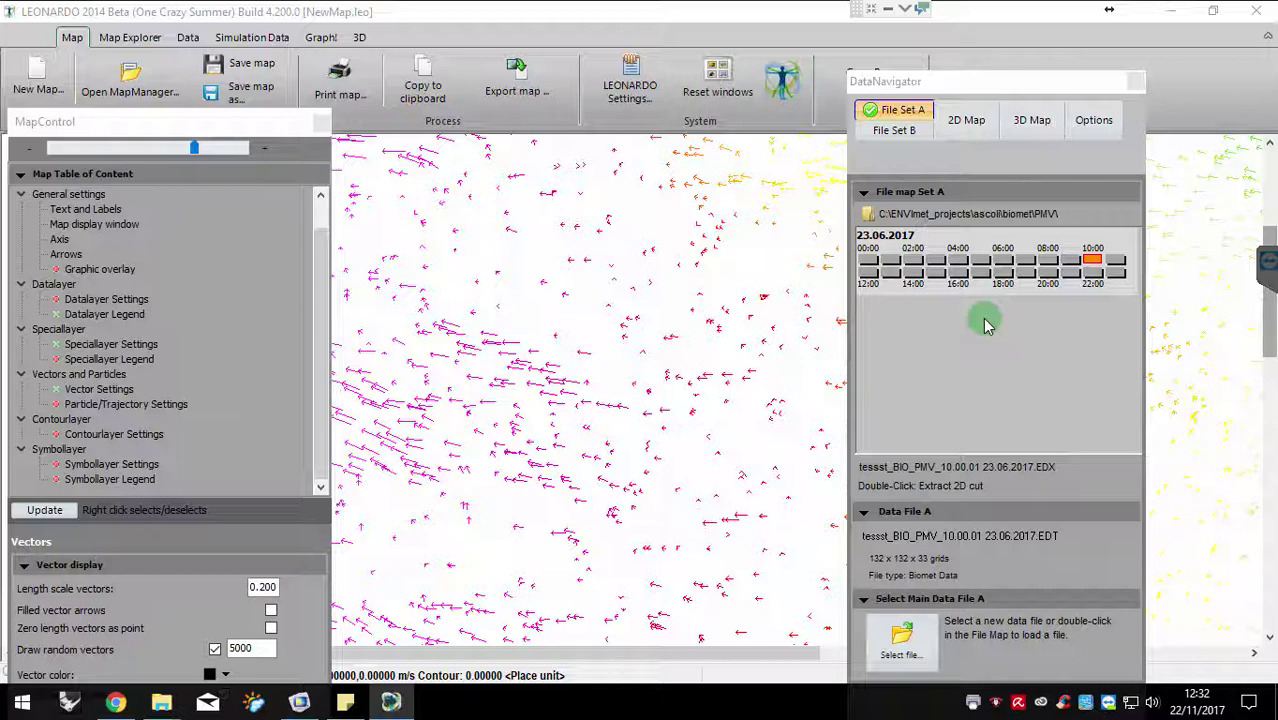
Assign PPD (%) as the map's data layer for the 23.06.2017 10:00 file and extract the 2D map
{"action": "double_click", "coordinate": [1091, 261]}
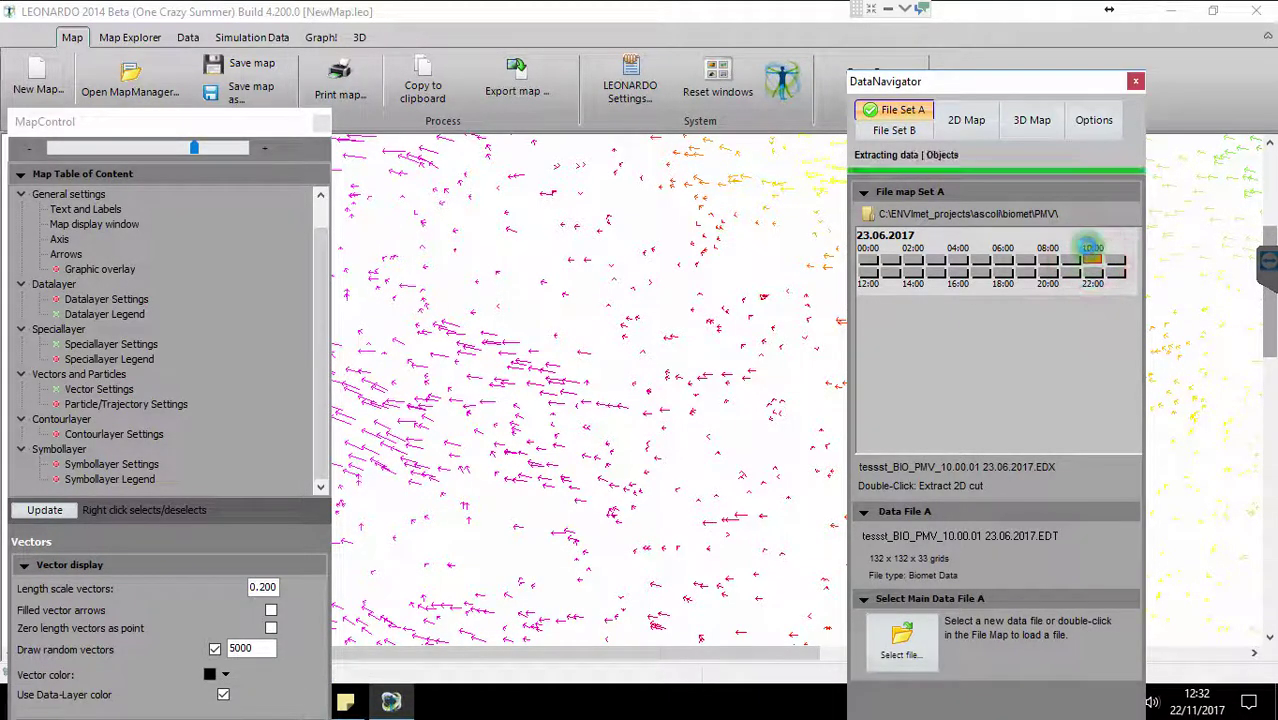
{"action": "left_click", "coordinate": [968, 126]}
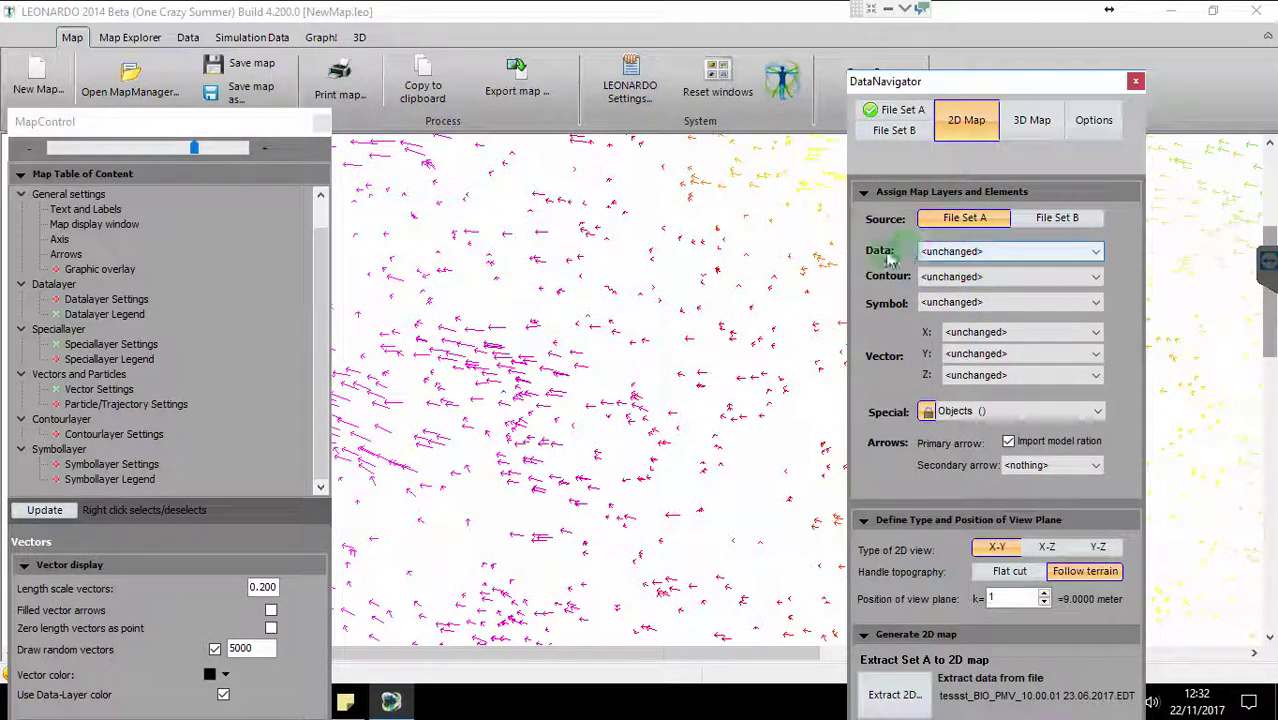
{"action": "left_click", "coordinate": [945, 252]}
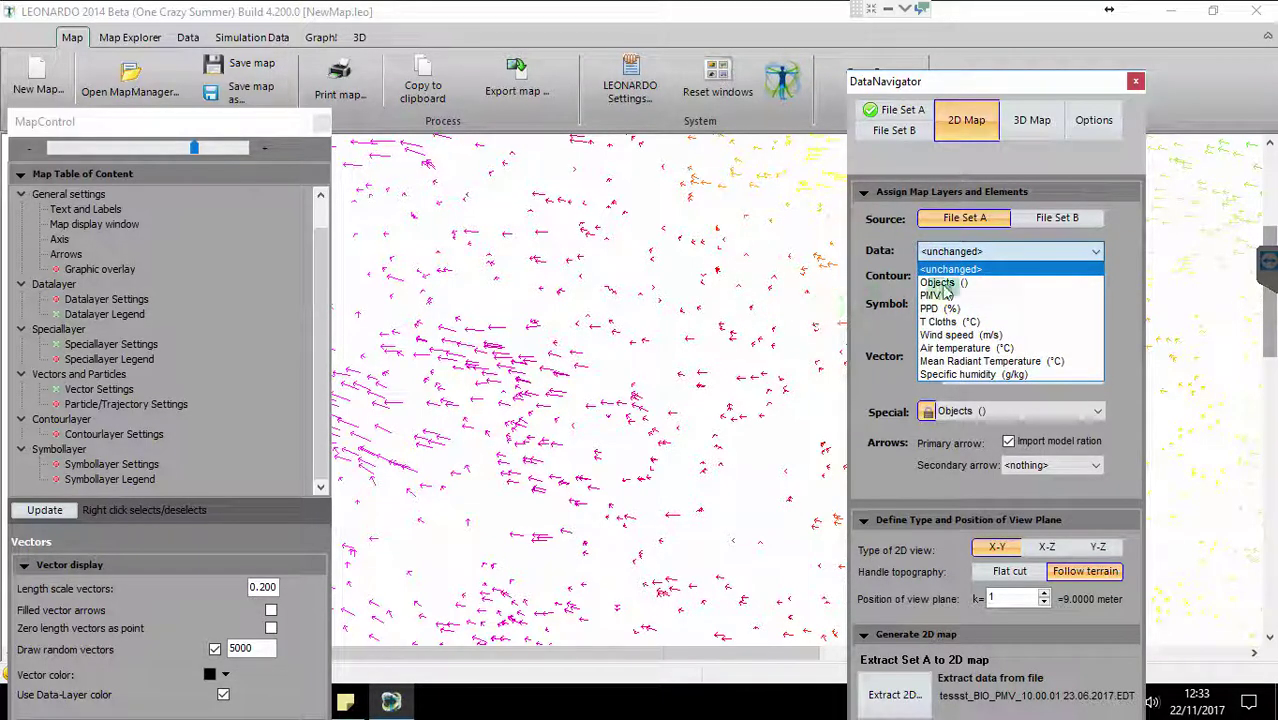
{"action": "left_click", "coordinate": [968, 307]}
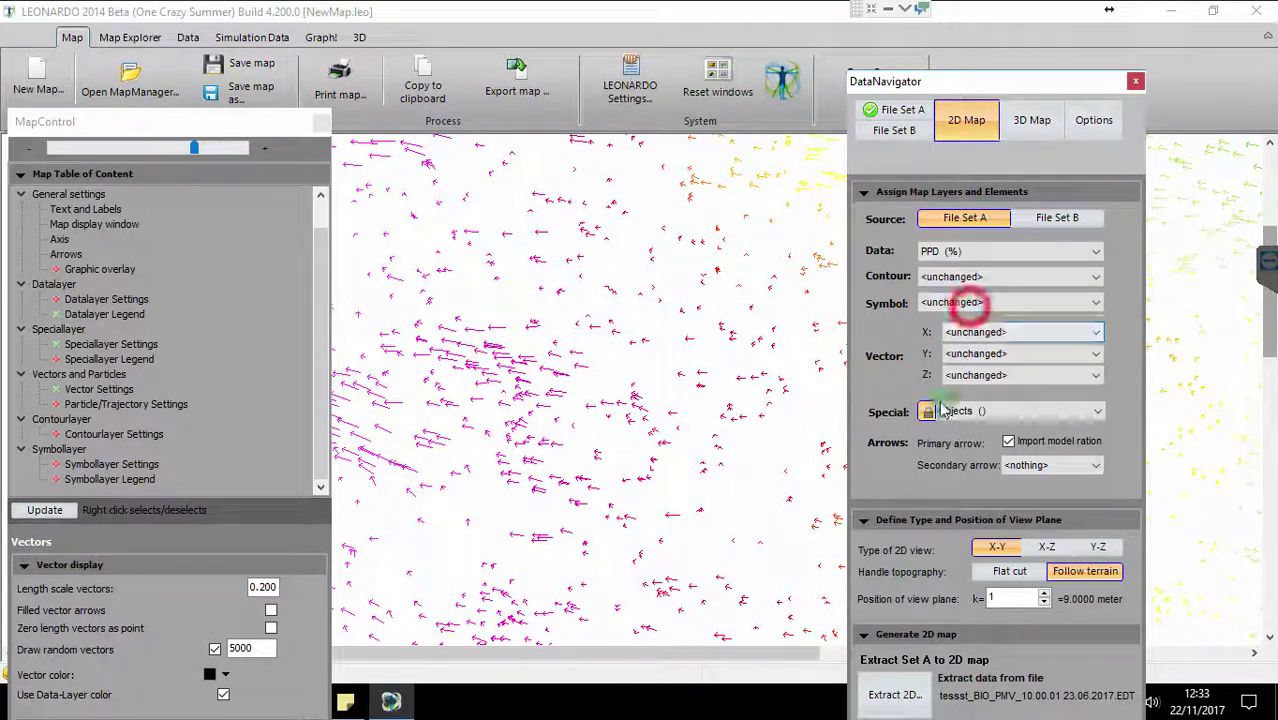
{"action": "left_click", "coordinate": [903, 692]}
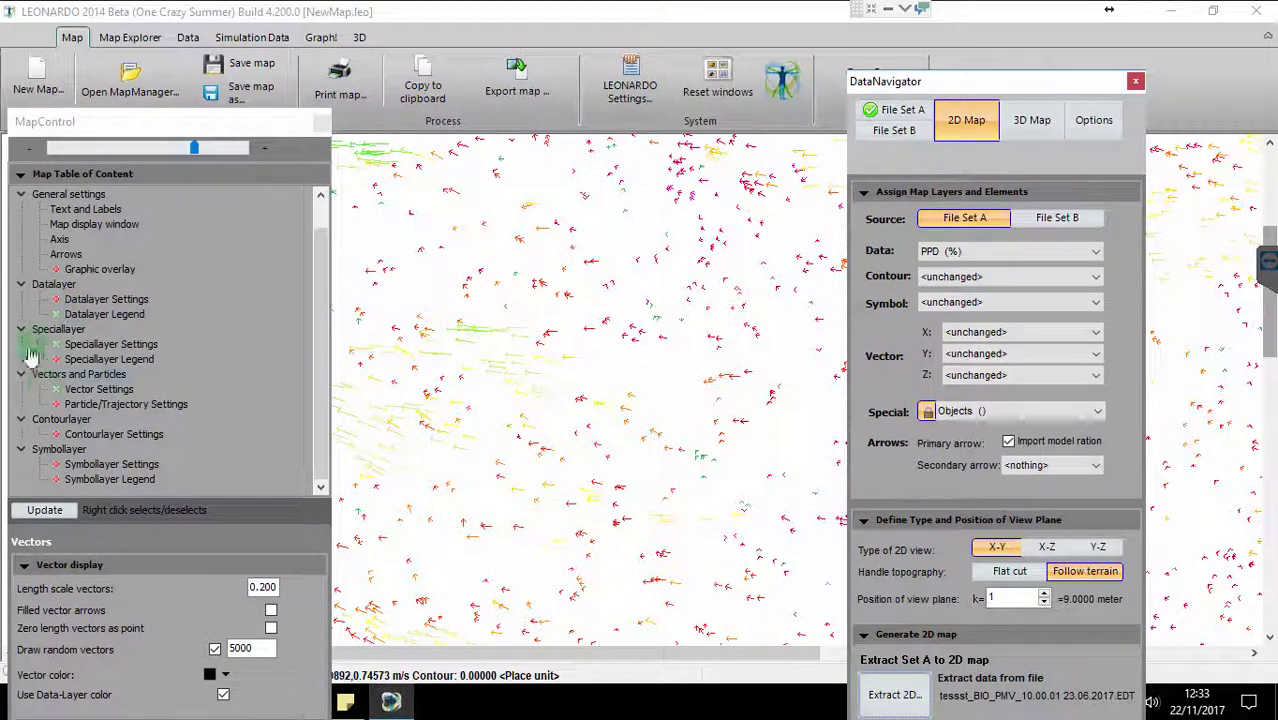
Display the coloured data layer instead of the vector arrows and move the DataNavigator off the PPD legend
{"action": "left_click", "coordinate": [52, 292]}
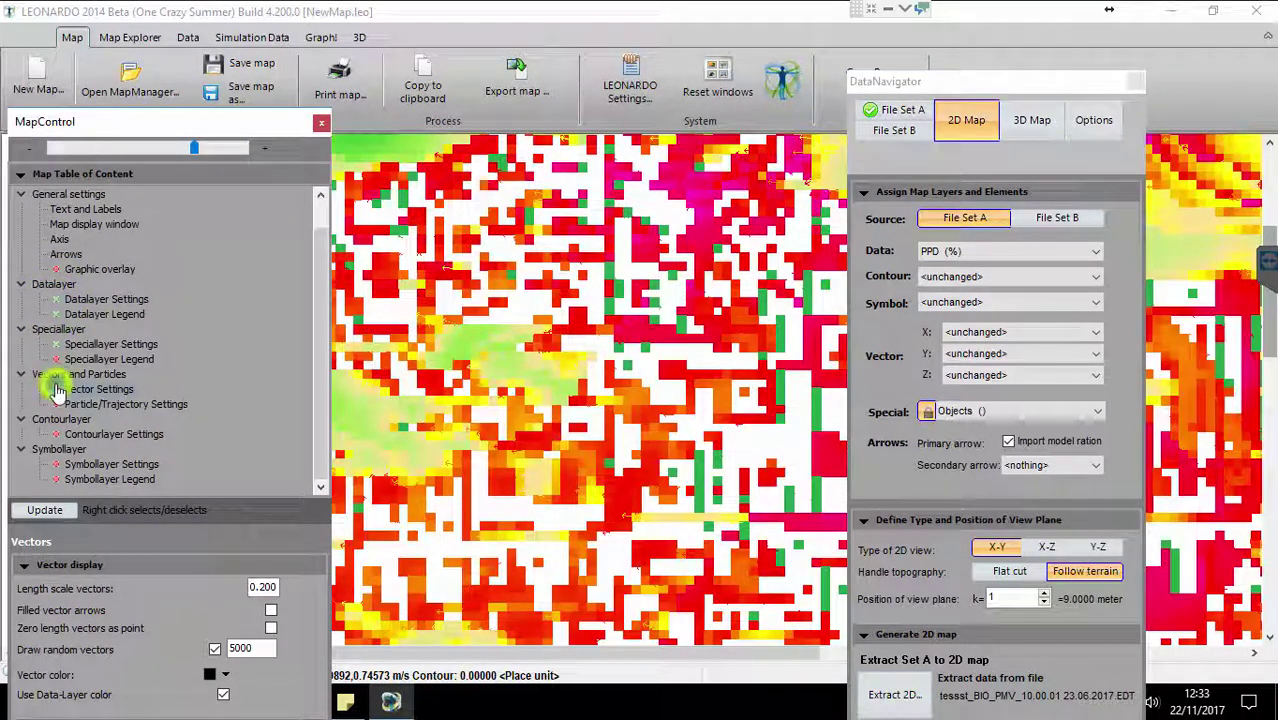
{"action": "left_click", "coordinate": [30, 147]}
{"action": "left_click", "coordinate": [30, 147]}
{"action": "left_click", "coordinate": [30, 147]}
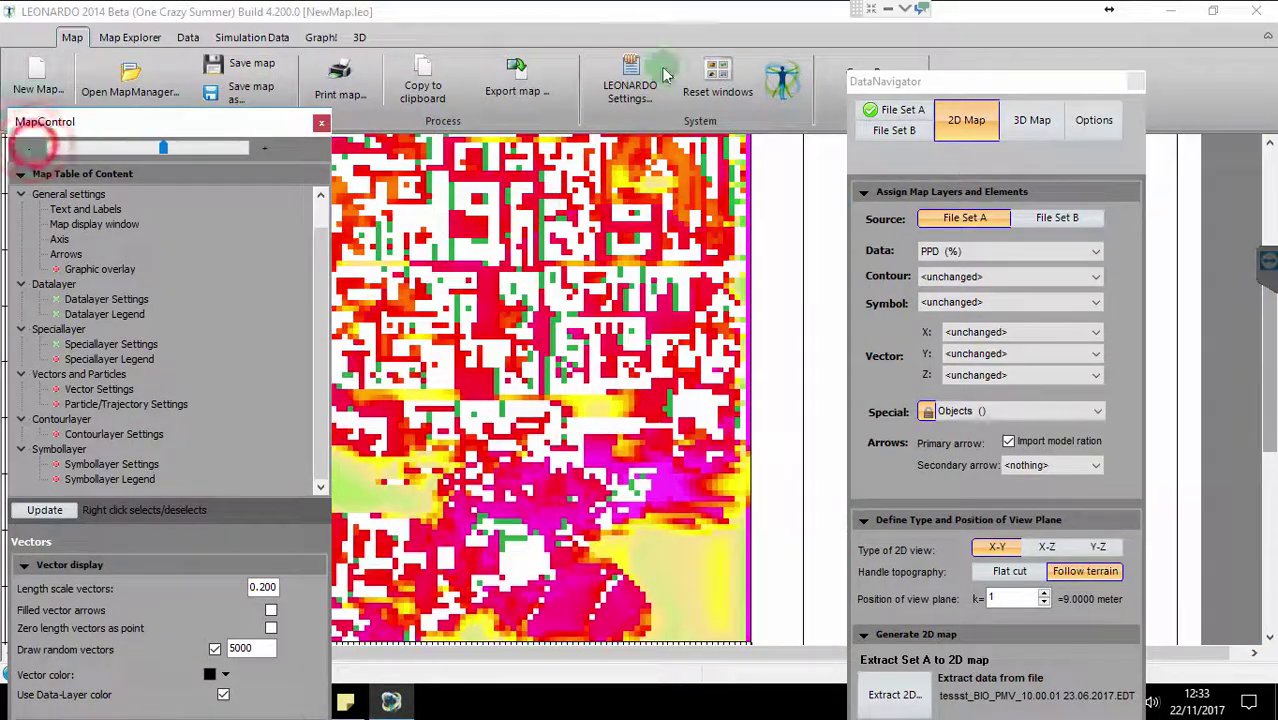
{"action": "double_click", "coordinate": [930, 78]}
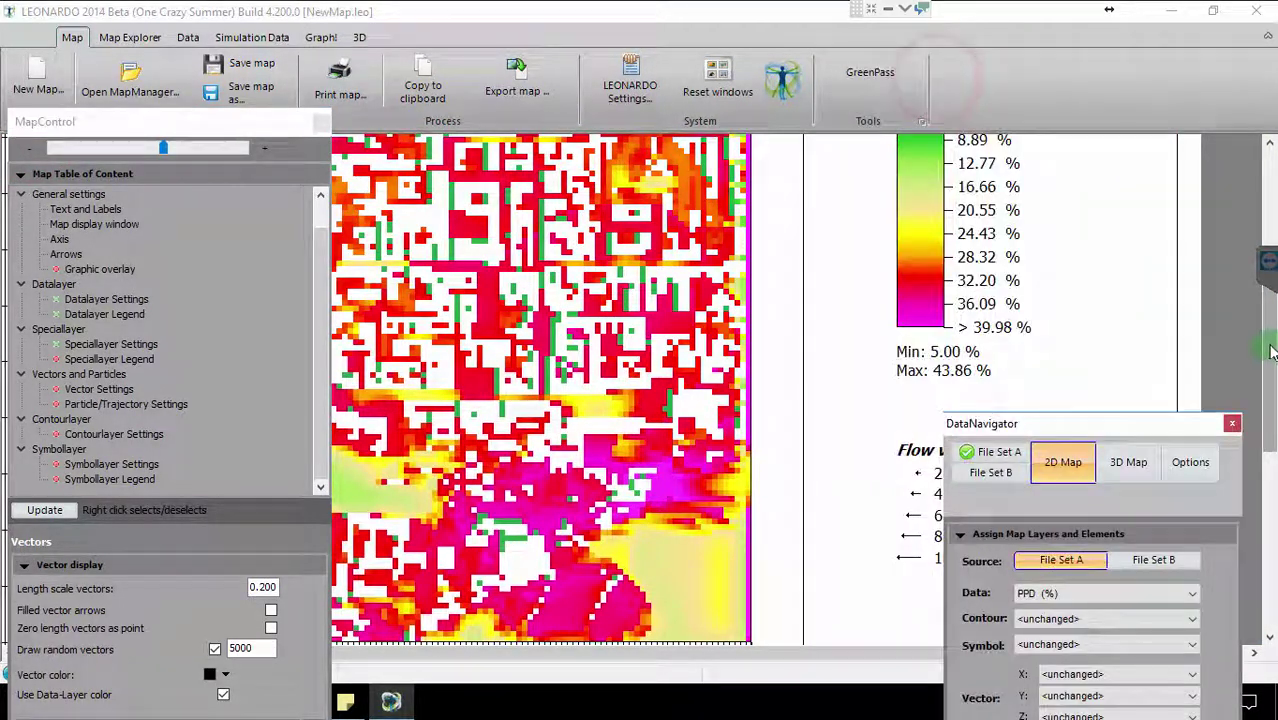
{"action": "left_click_drag", "start_coordinate": [1270, 350], "coordinate": [1273, 306]}
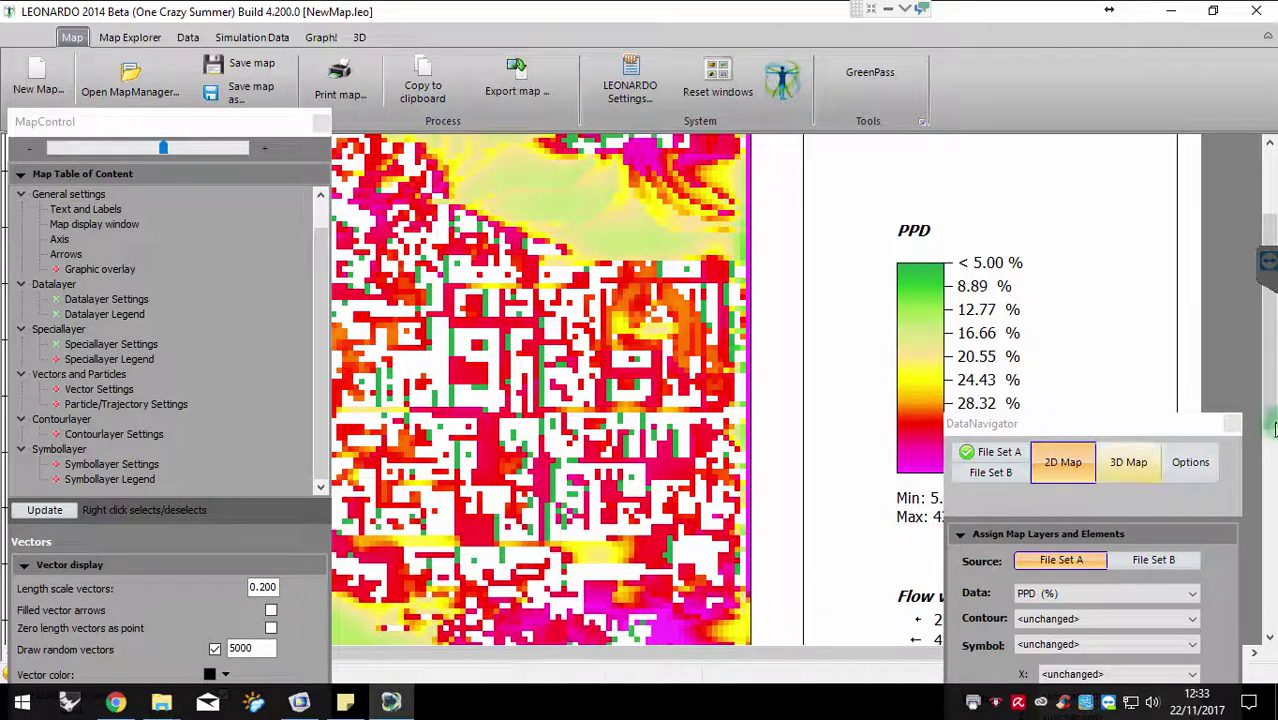
Assign PMV as the map's data layer from File Set A and extract the 2D map
{"action": "left_click_drag", "start_coordinate": [1070, 423], "coordinate": [1100, 612]}
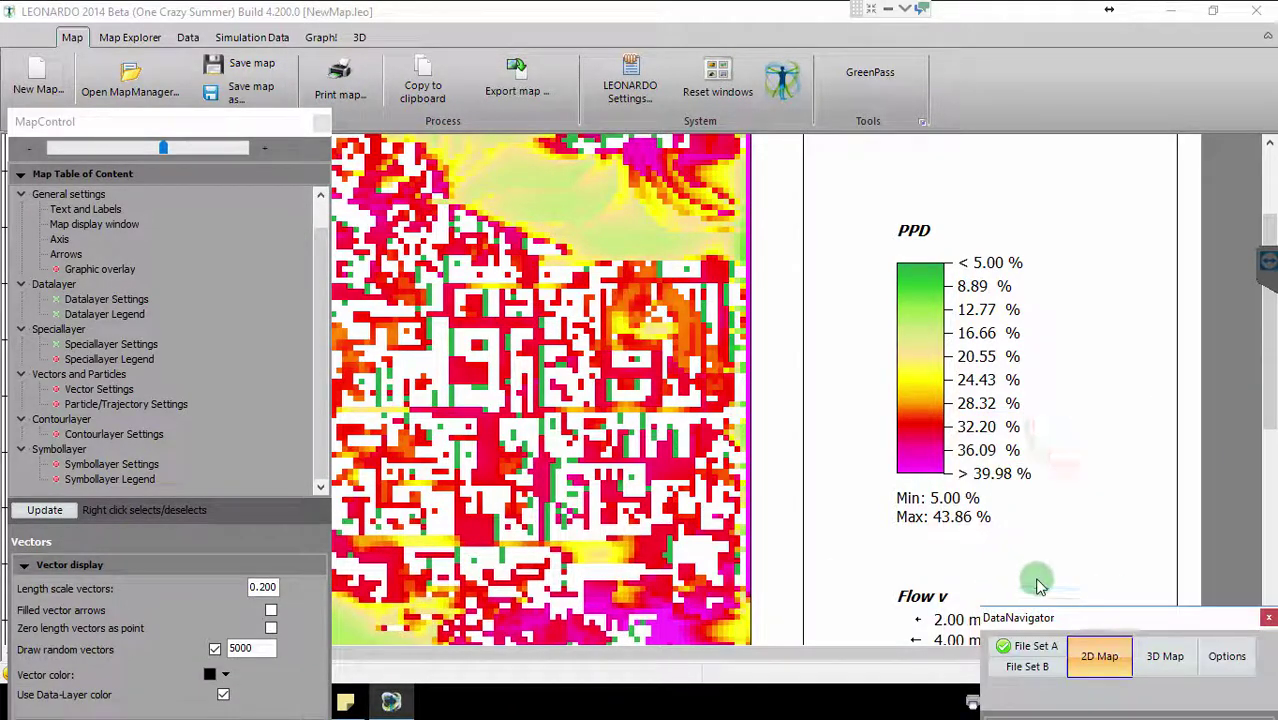
{"action": "mouse_move", "coordinate": [1270, 372]}
{"action": "left_mouse_down"}
{"action": "mouse_move", "coordinate": [1270, 422]}
{"action": "mouse_move", "coordinate": [1268, 405]}
{"action": "left_mouse_up"}
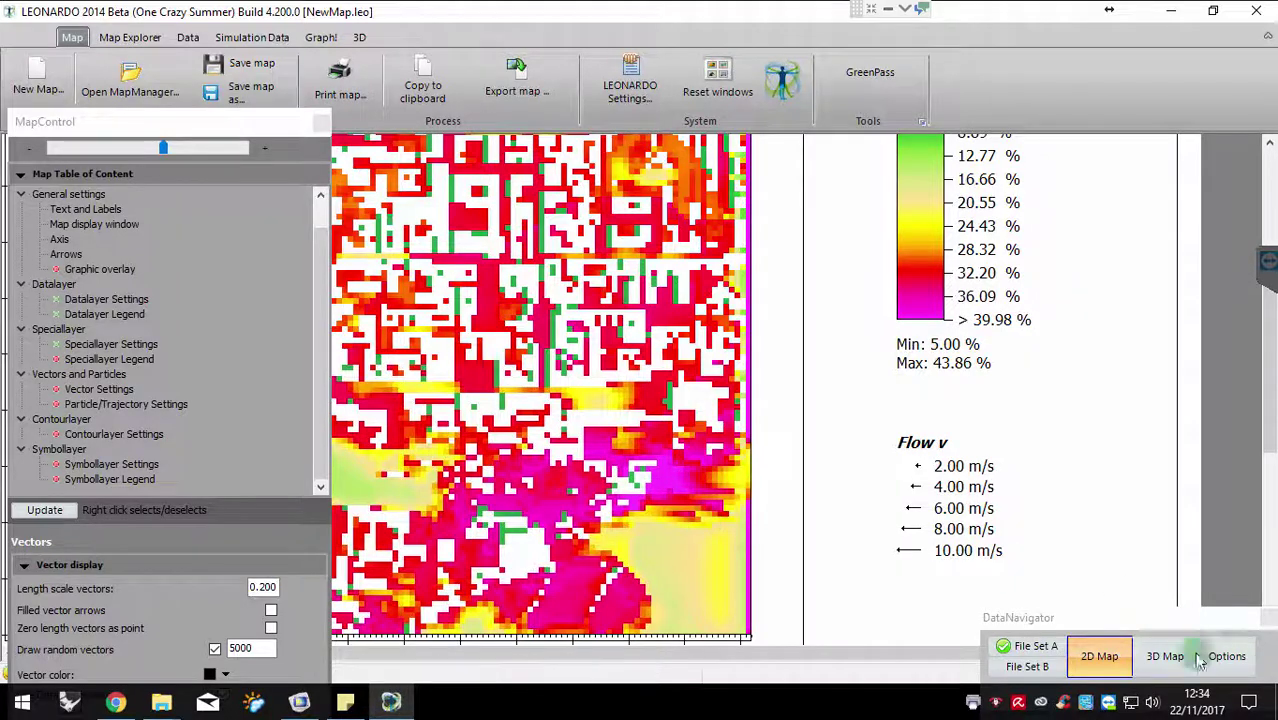
{"action": "left_click", "coordinate": [1160, 634]}
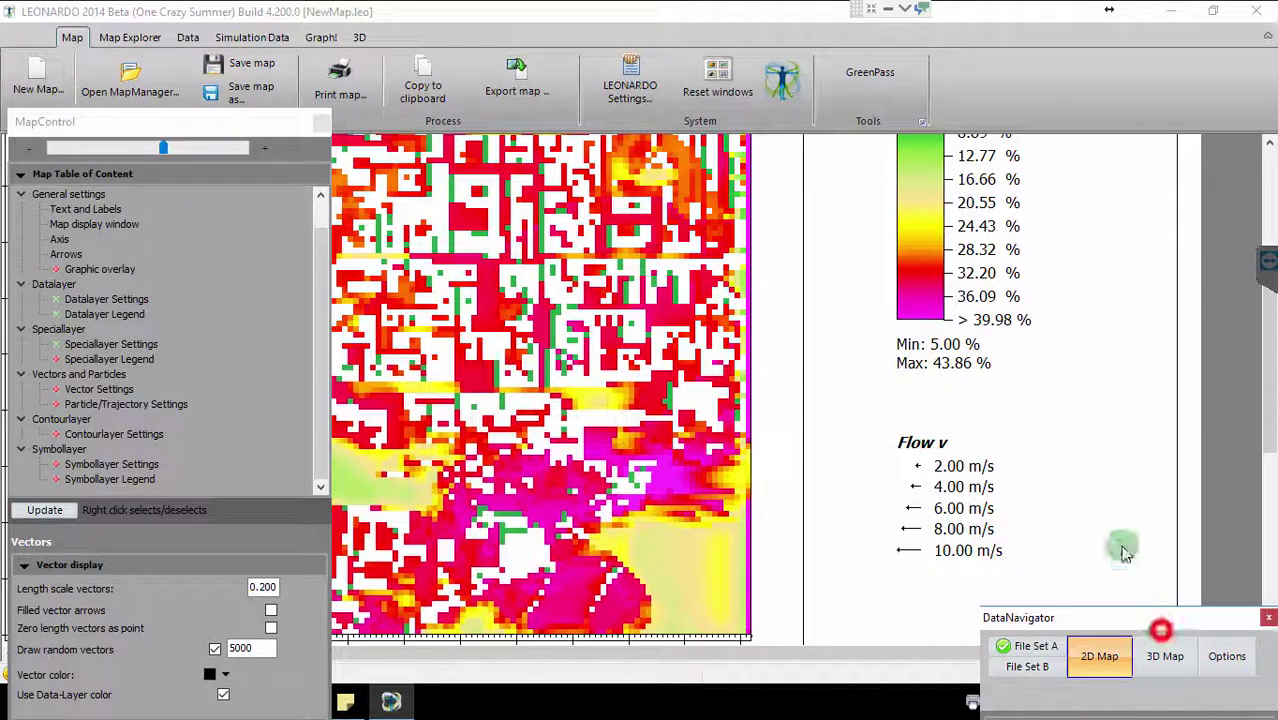
{"action": "left_click", "coordinate": [1111, 624]}
{"action": "left_click", "coordinate": [1062, 484]}
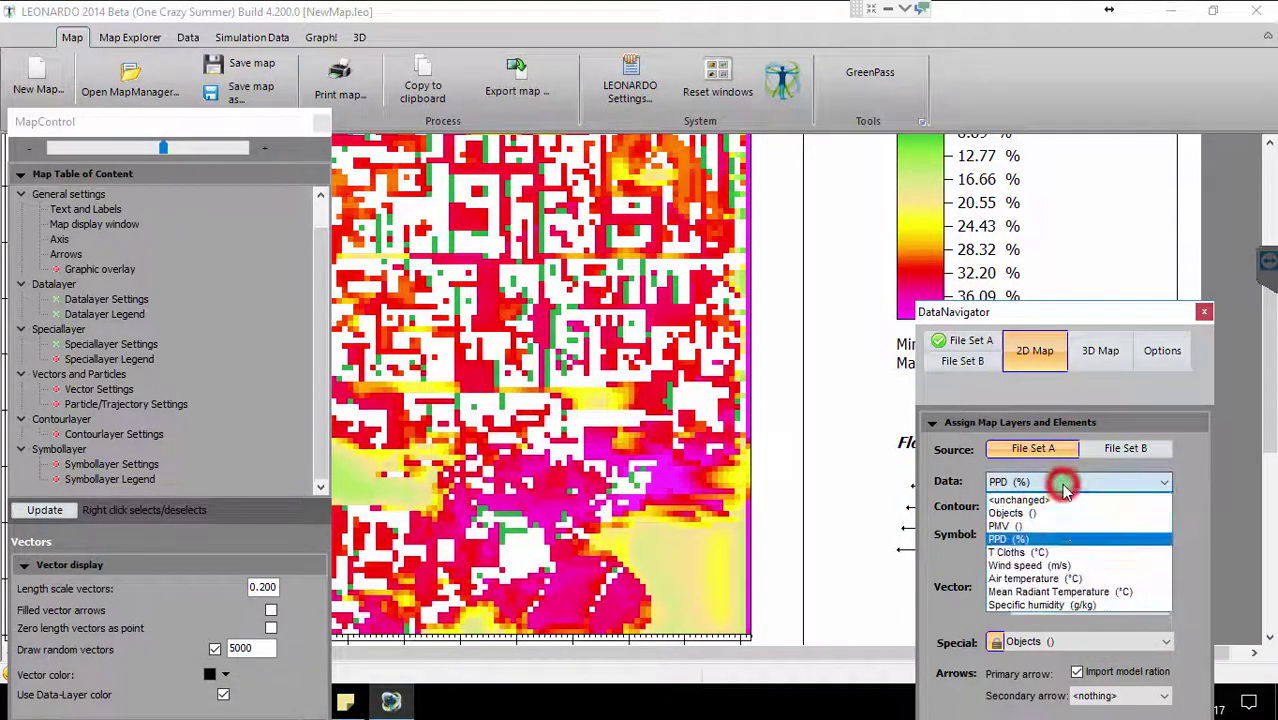
{"action": "left_click", "coordinate": [1048, 526]}
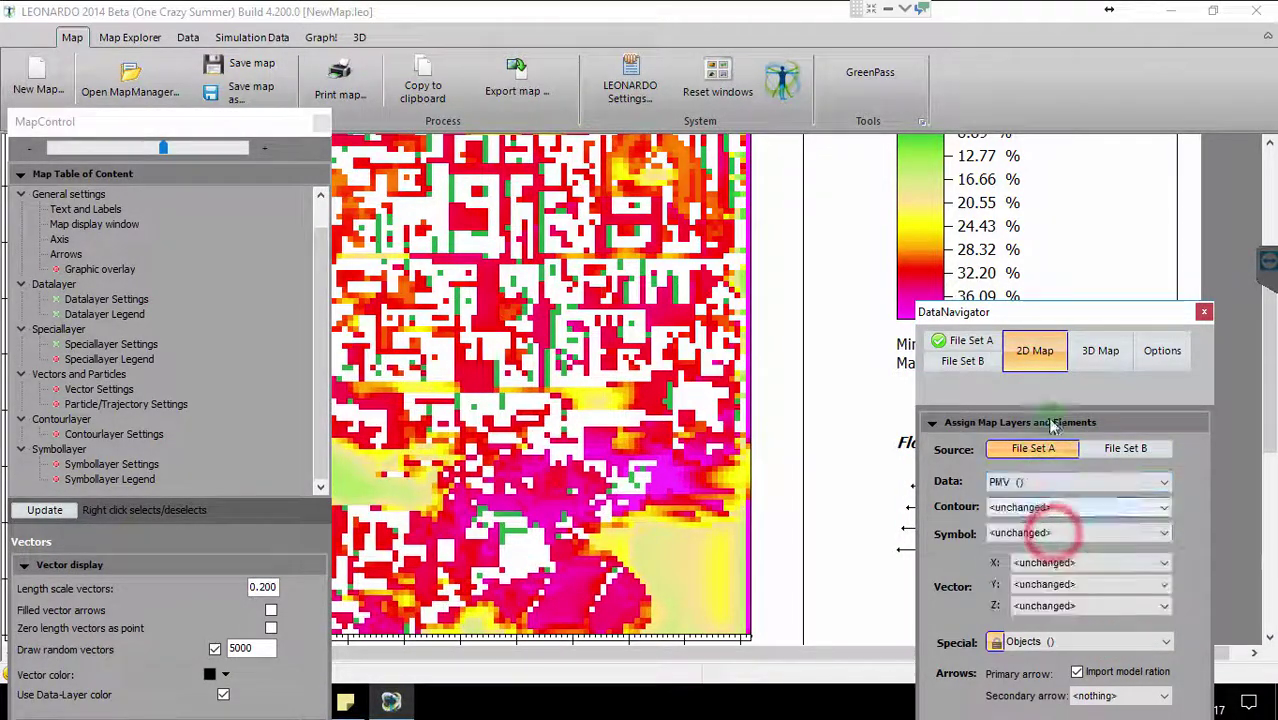
{"action": "left_click", "coordinate": [1030, 338]}
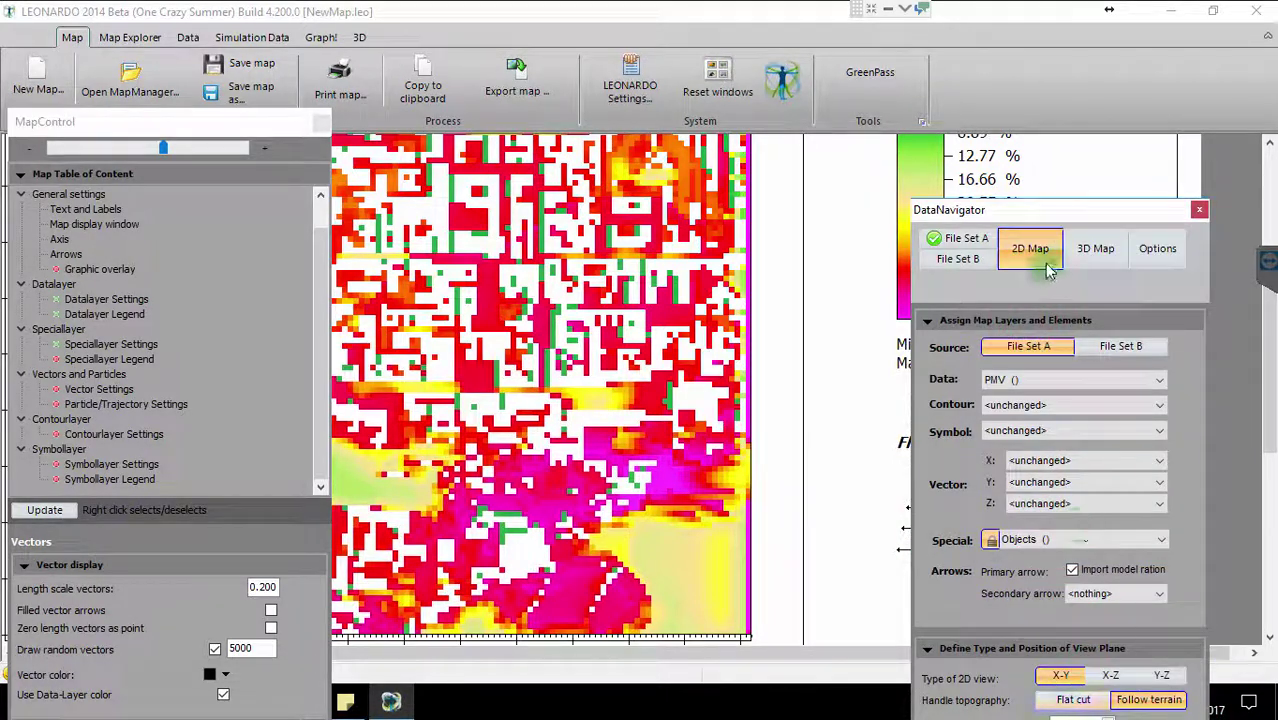
{"action": "left_click_drag", "start_coordinate": [1060, 208], "coordinate": [1096, 26]}
{"action": "left_click", "coordinate": [944, 640]}
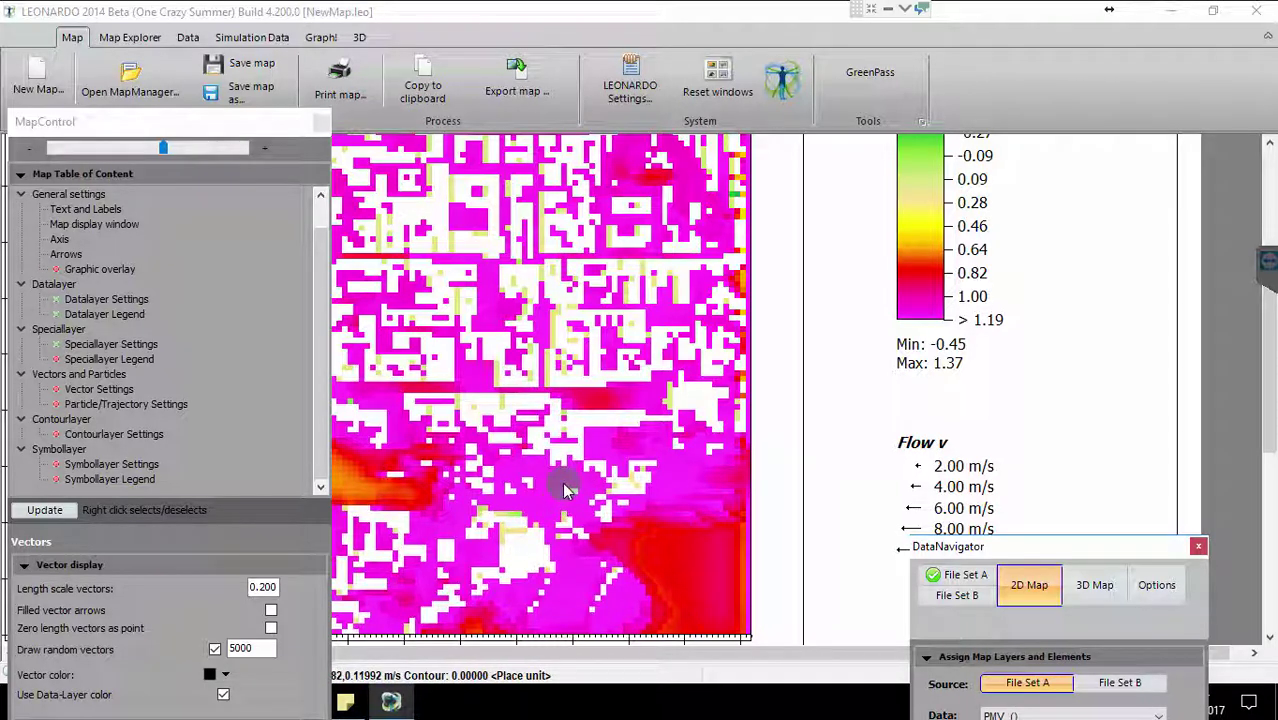
Reduce the map's zoom and move MapControl off the map to show the PMV map with its title and legend
{"action": "left_click", "coordinate": [720, 645]}
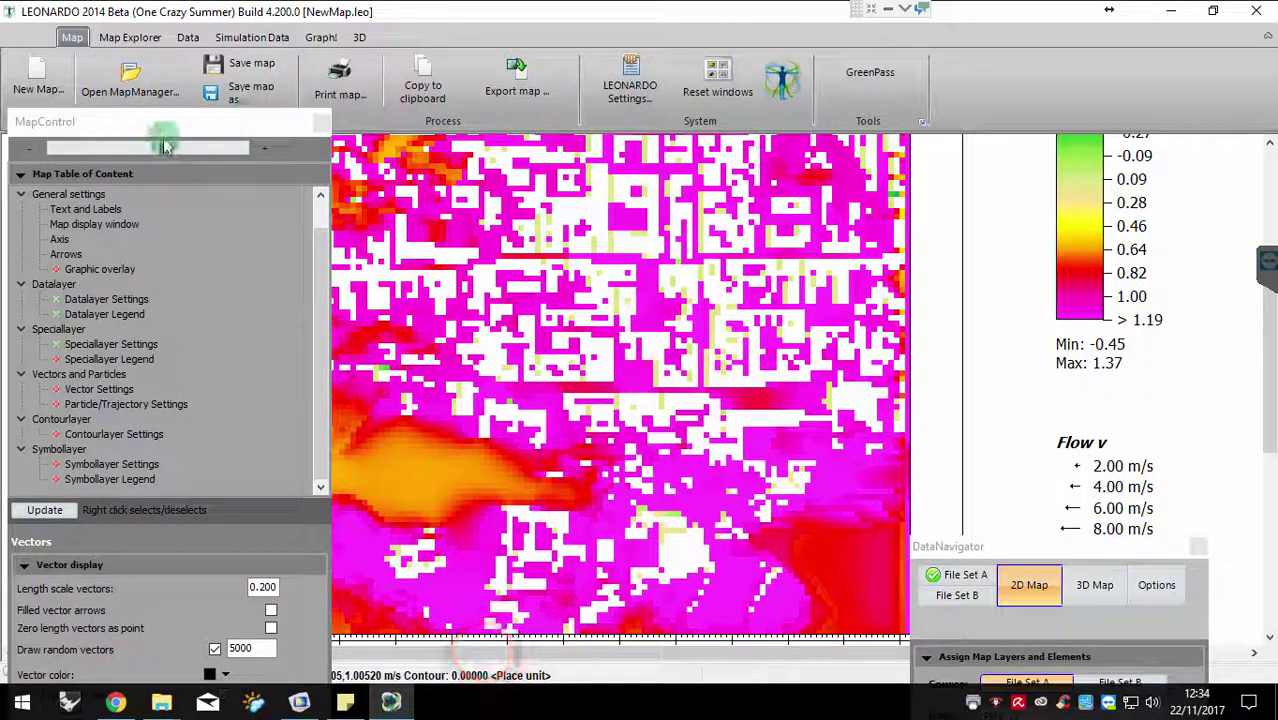
{"action": "left_click", "coordinate": [53, 150]}
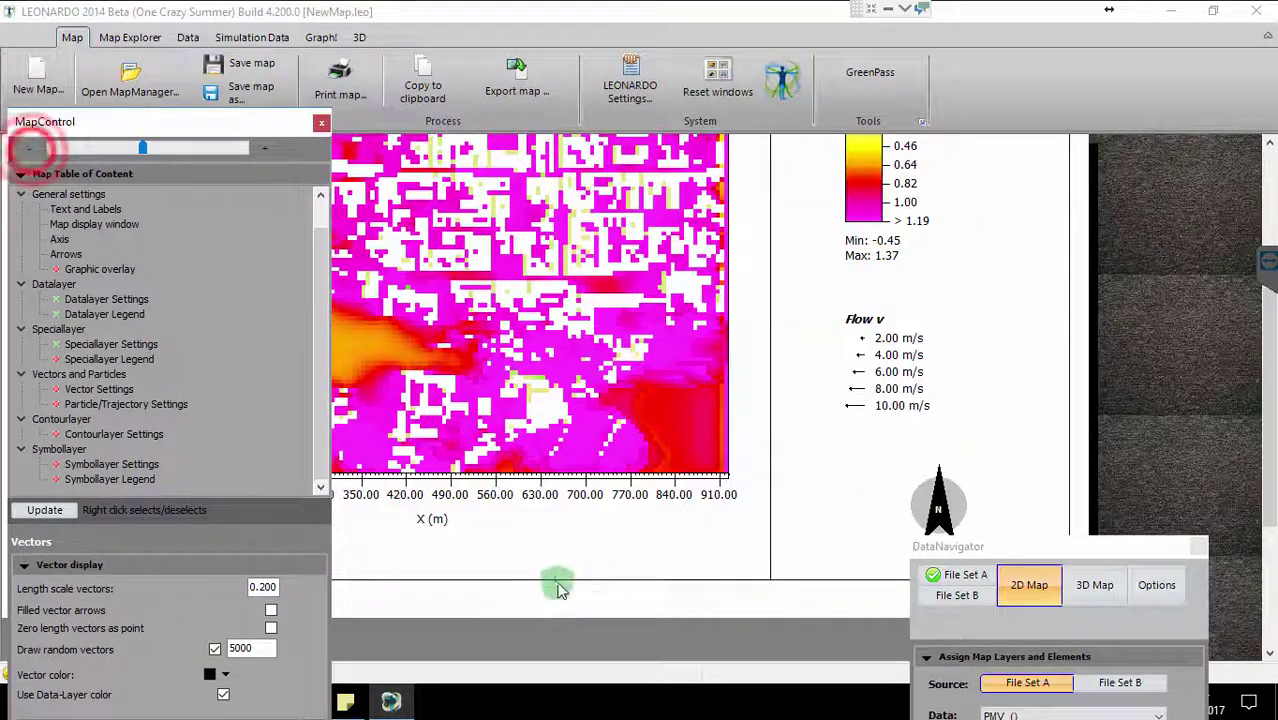
{"action": "left_click", "coordinate": [571, 682]}
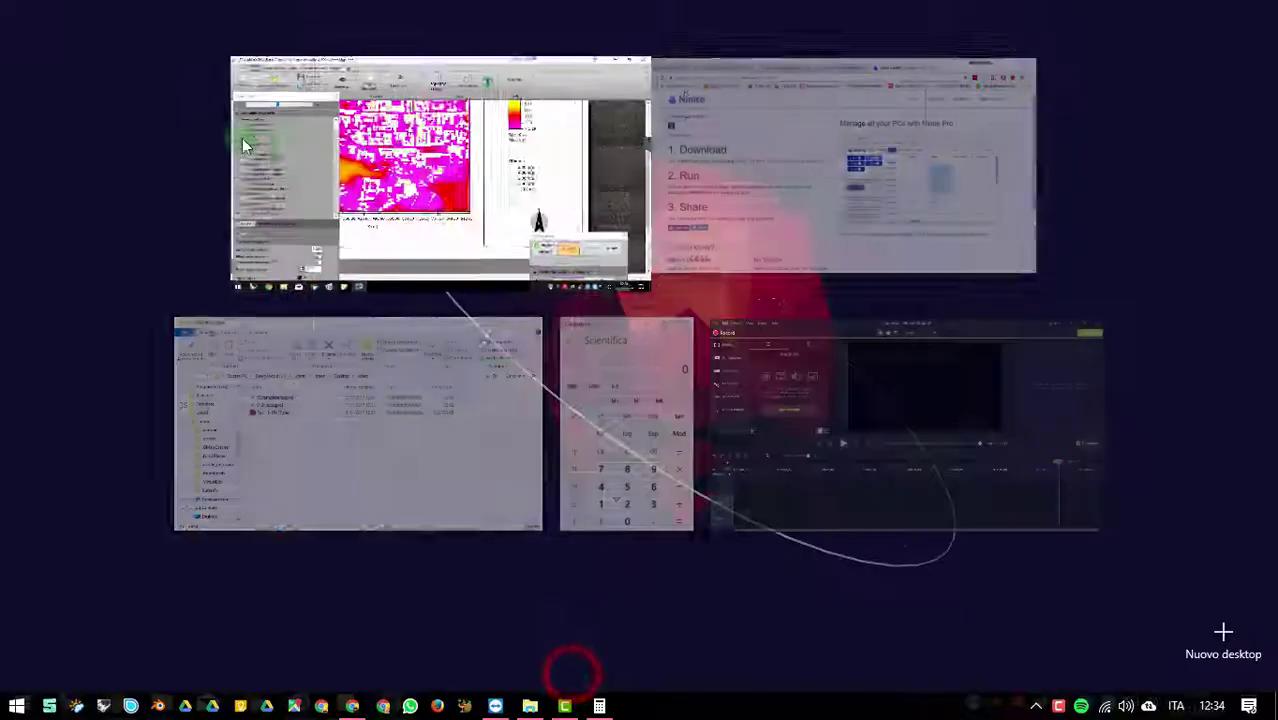
{"action": "left_click", "coordinate": [348, 200]}
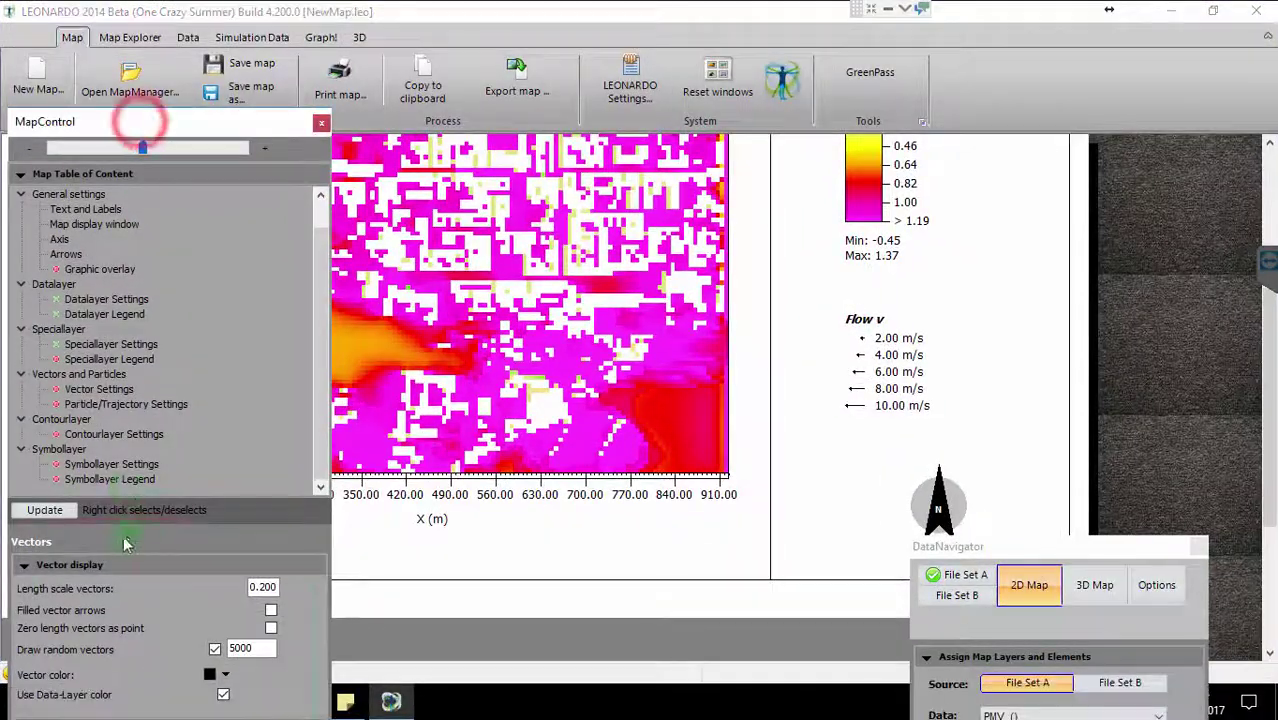
{"action": "left_click_drag", "start_coordinate": [157, 120], "coordinate": [408, 557]}
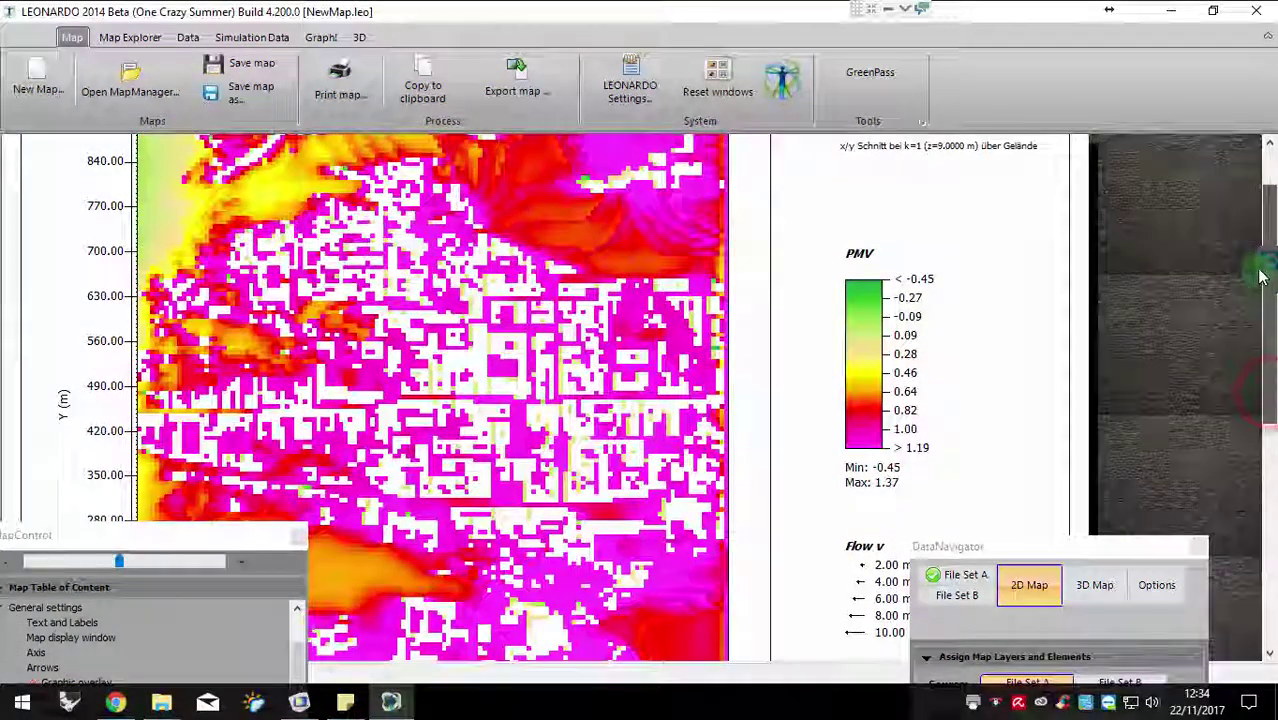
{"action": "left_click", "coordinate": [978, 258]}
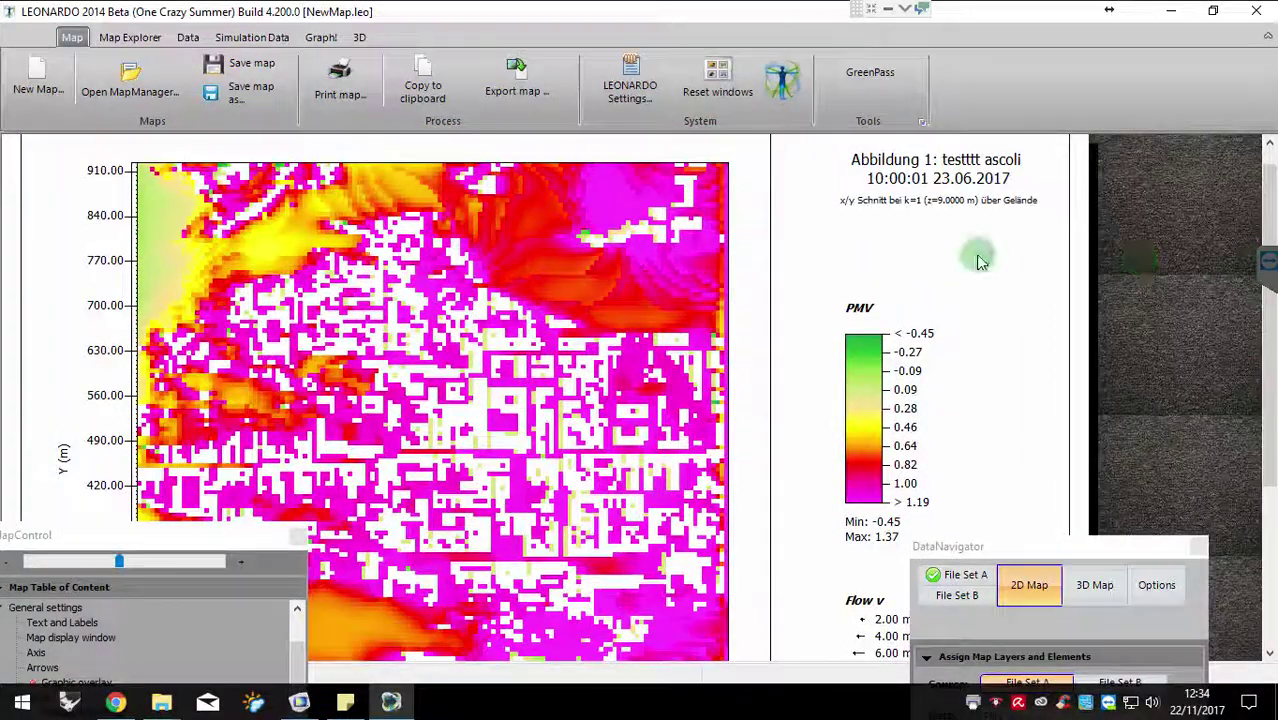
Examine the PMV map at points along its western edge and inside the built-up area
{"action": "left_click", "coordinate": [170, 286]}
{"action": "left_click", "coordinate": [163, 305]}
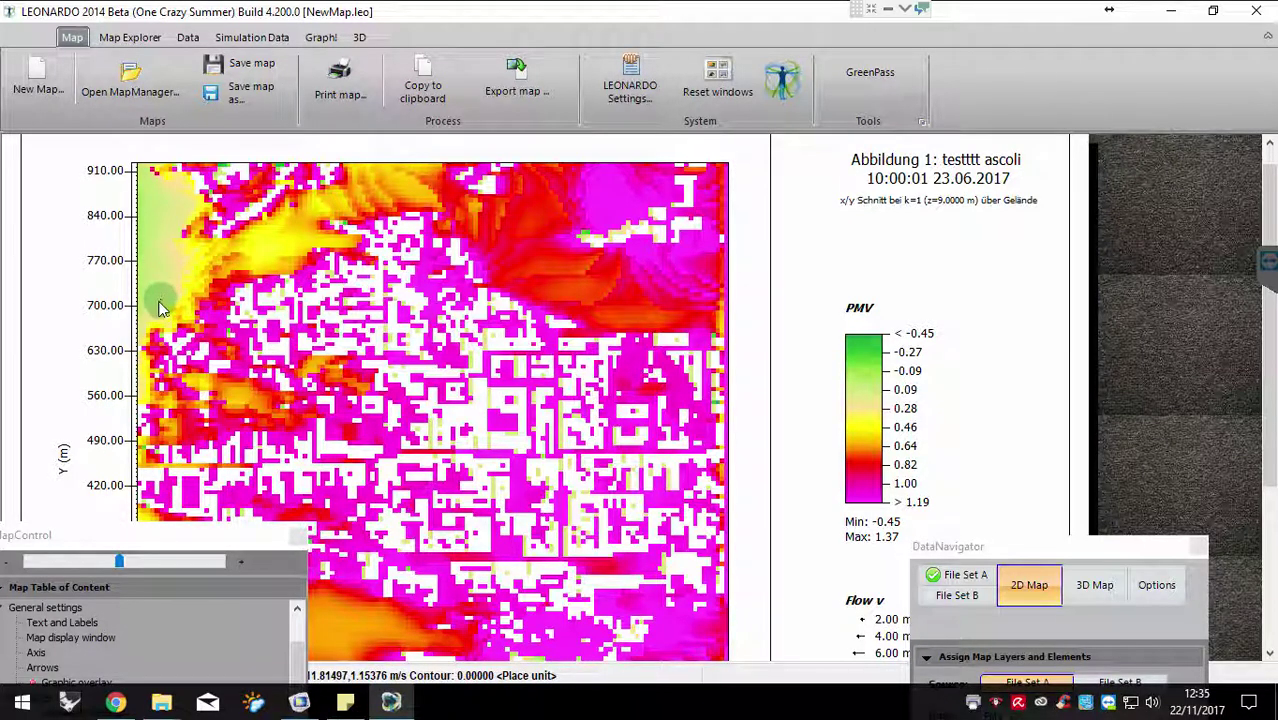
{"action": "left_click", "coordinate": [386, 327]}
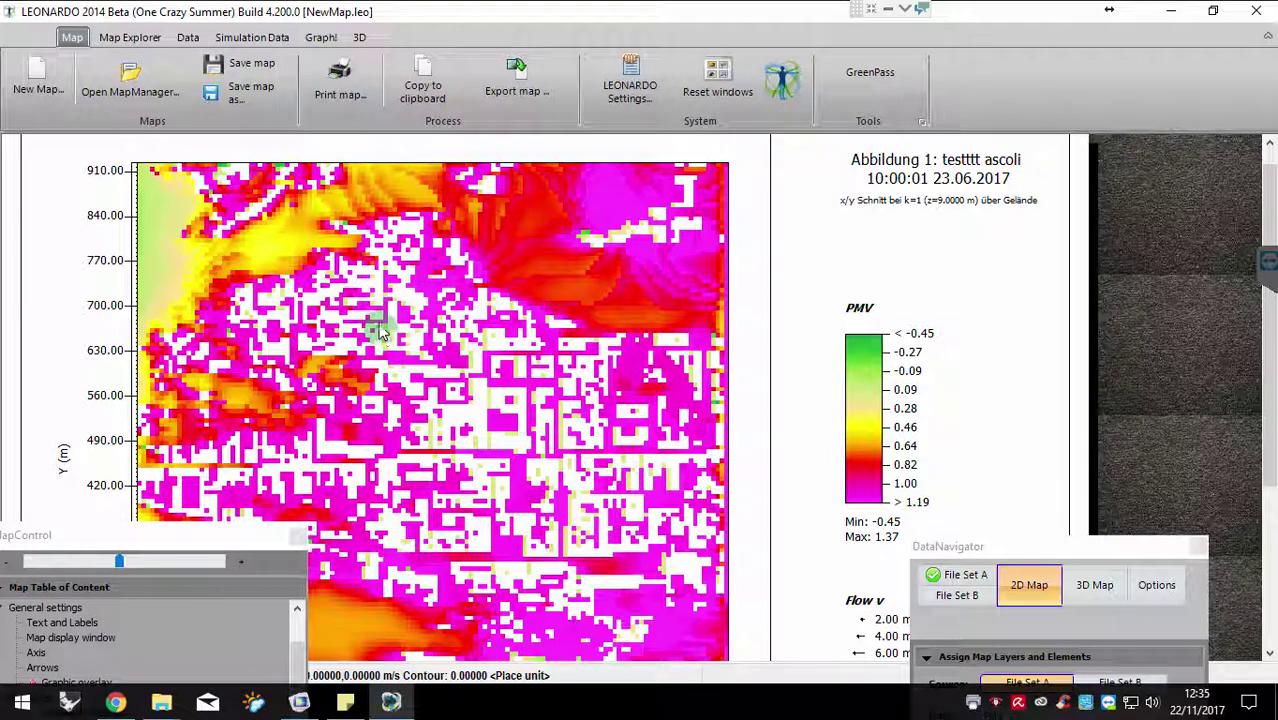
{"action": "left_click", "coordinate": [337, 338]}
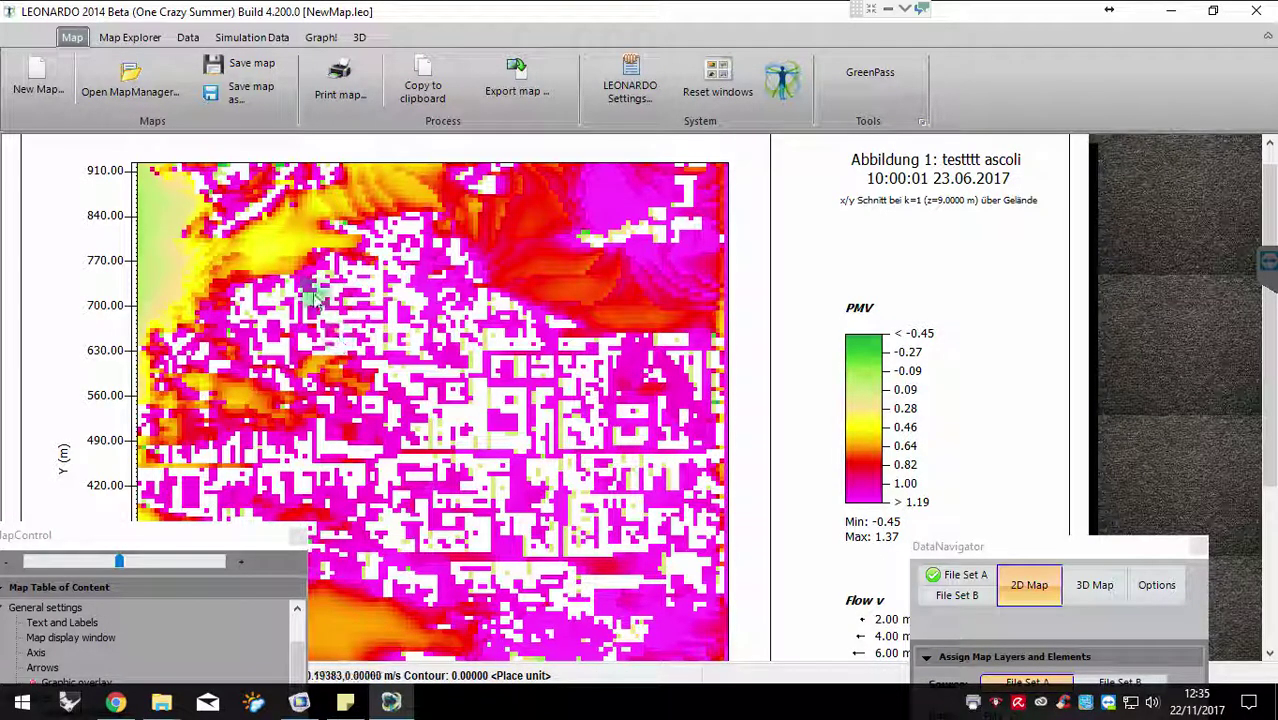